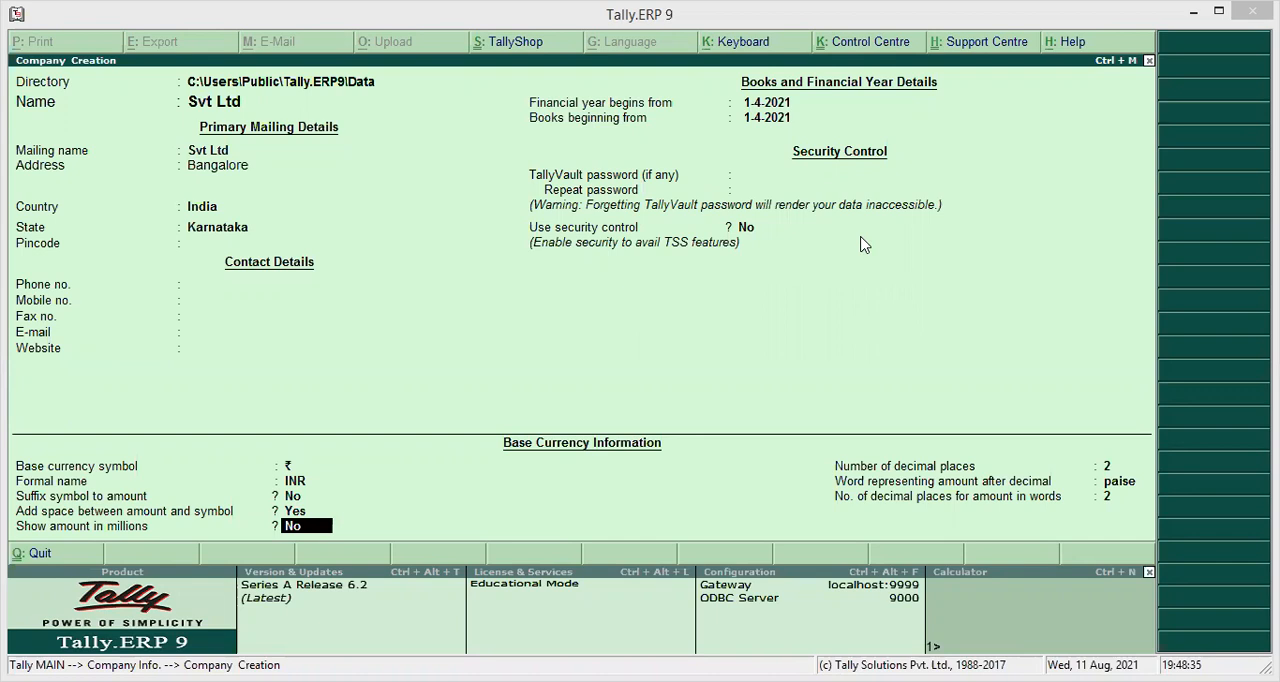
Finish the Svt Ltd company creation form with the default remaining settings and accept it.
left_click(805, 256)
key("Return")
key("Return")
key("Return")
key("Return")
key("Return")
key("Return")
key("Return")
key("Return")
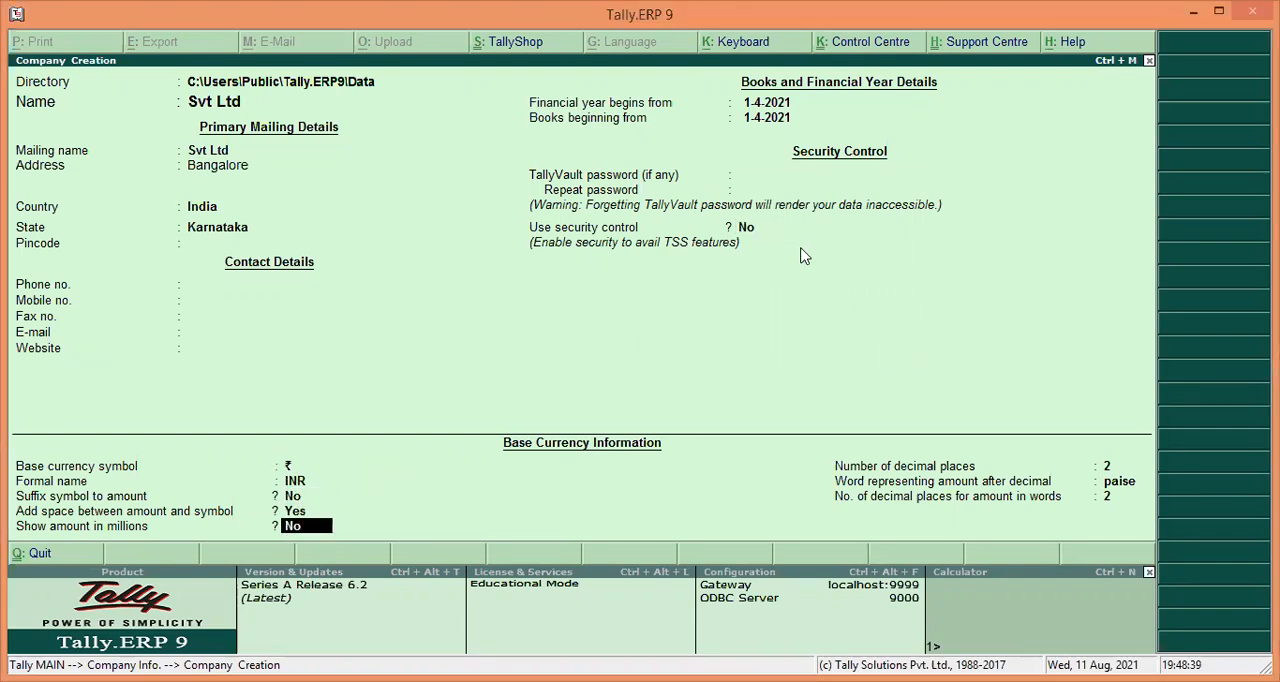
key("Return")
key("Return")
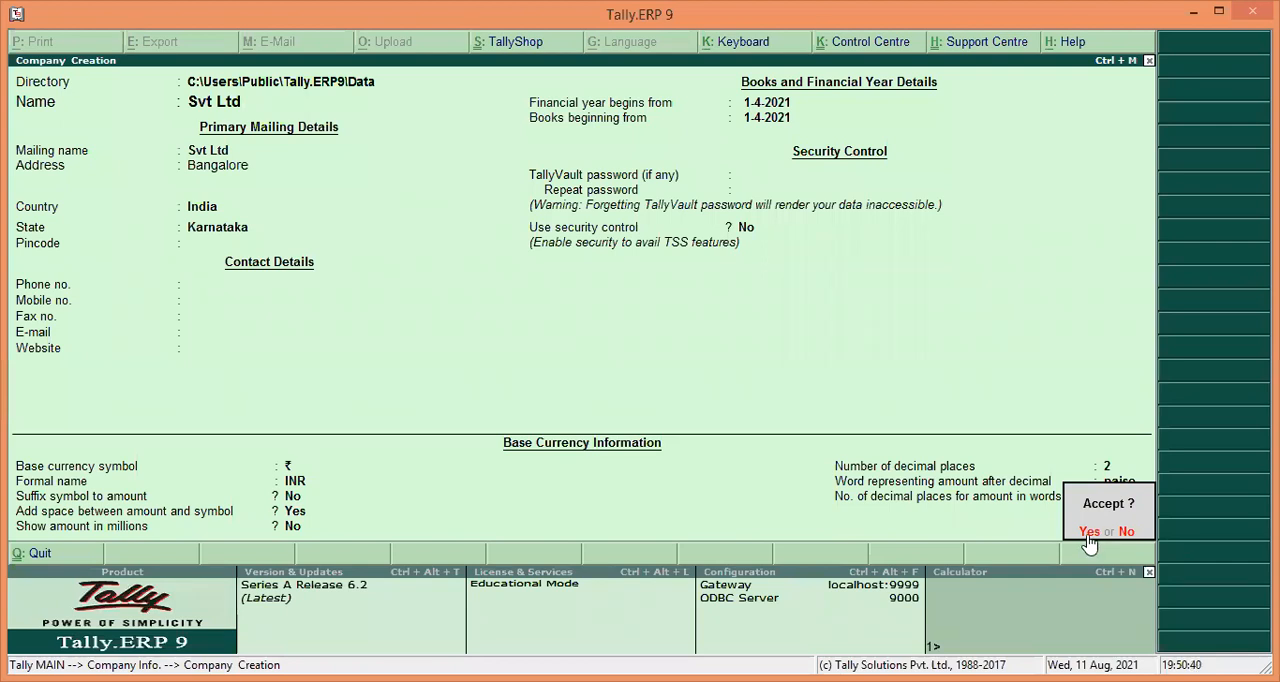
left_click(1089, 533)
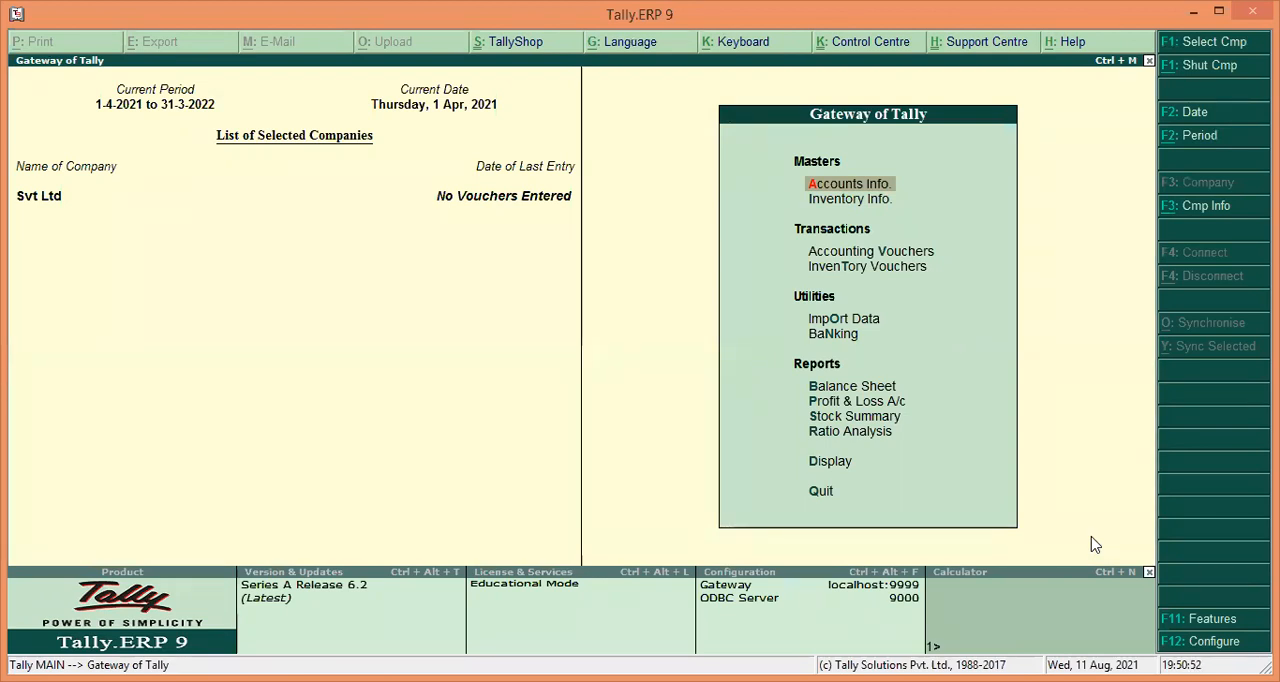
Open Abcd Company from the list of companies.
key("alt+F3")
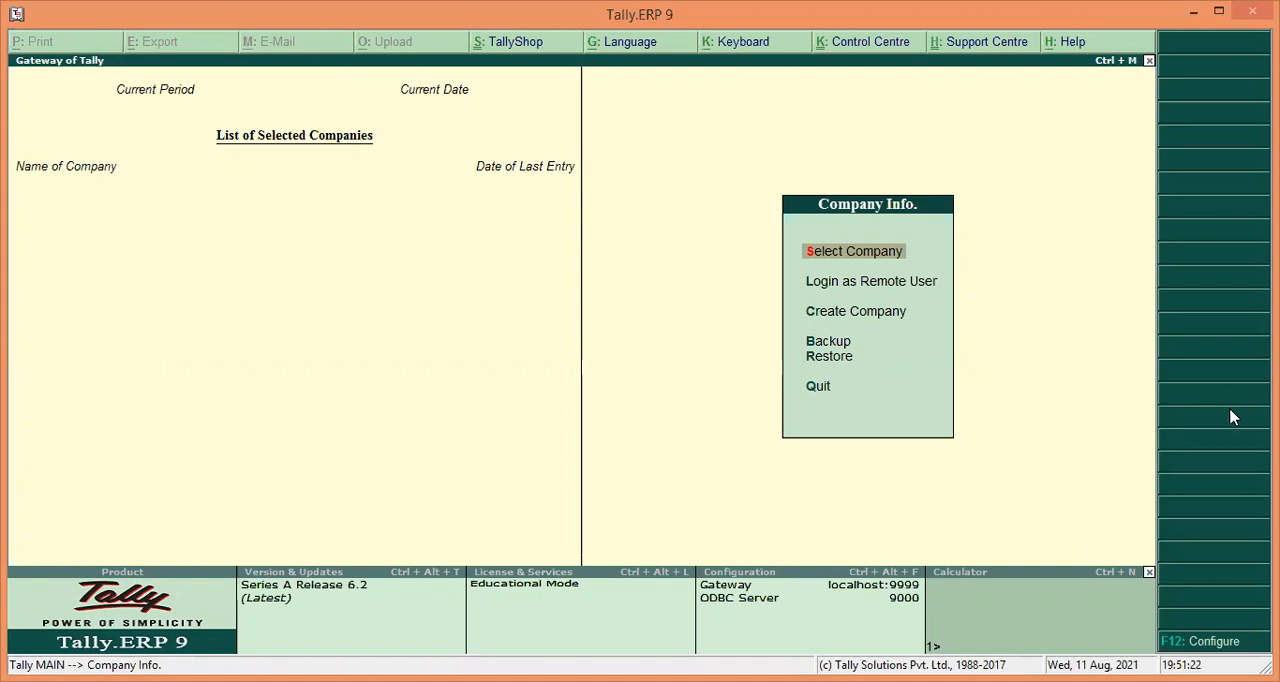
key("Down")
key("Down")
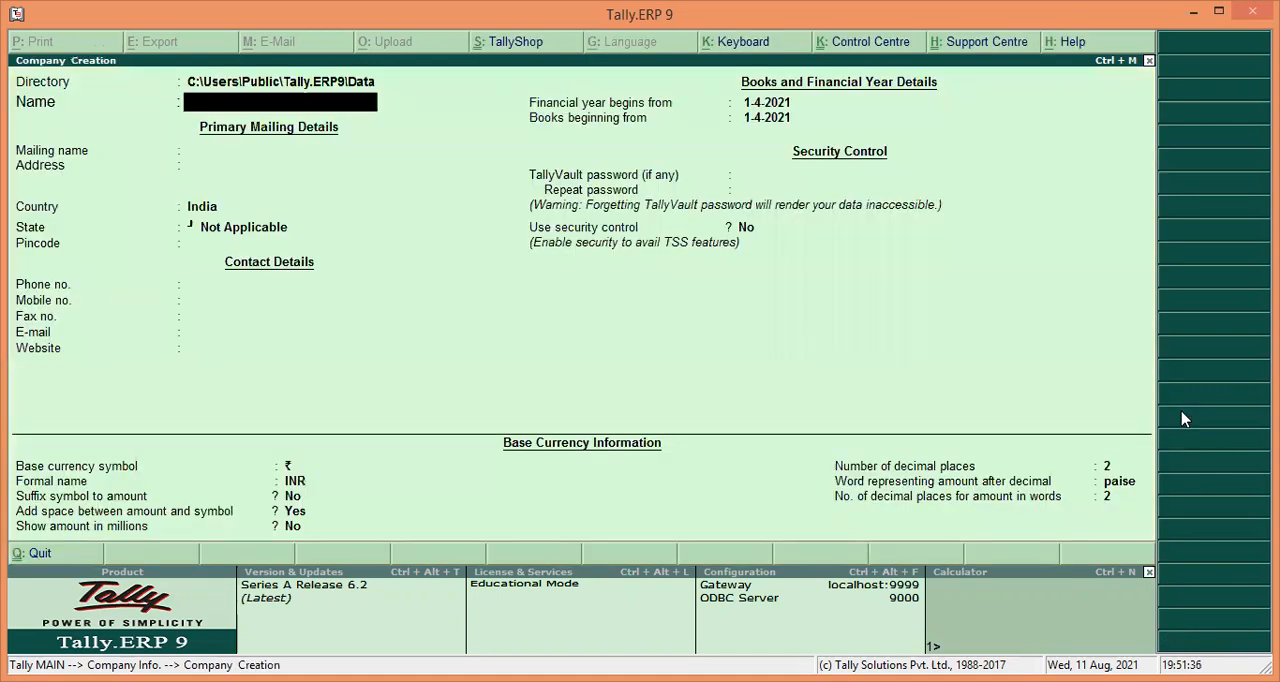
left_click(1149, 61)
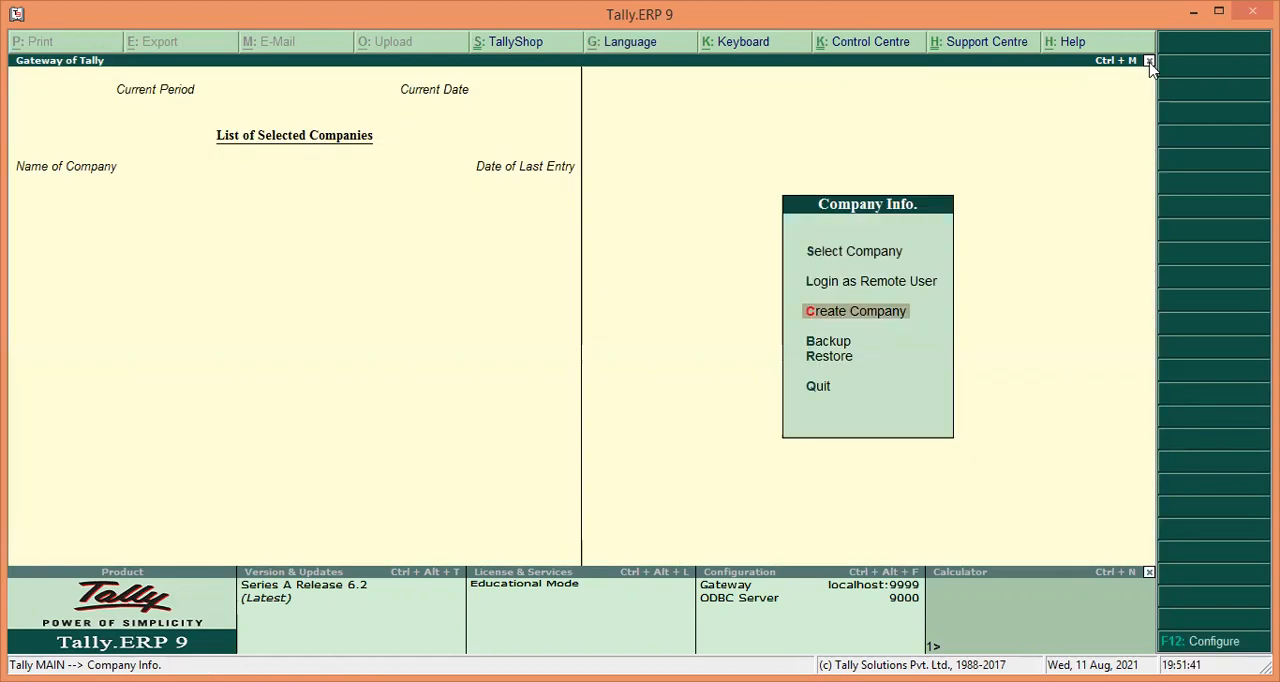
key("Up")
key("Up")
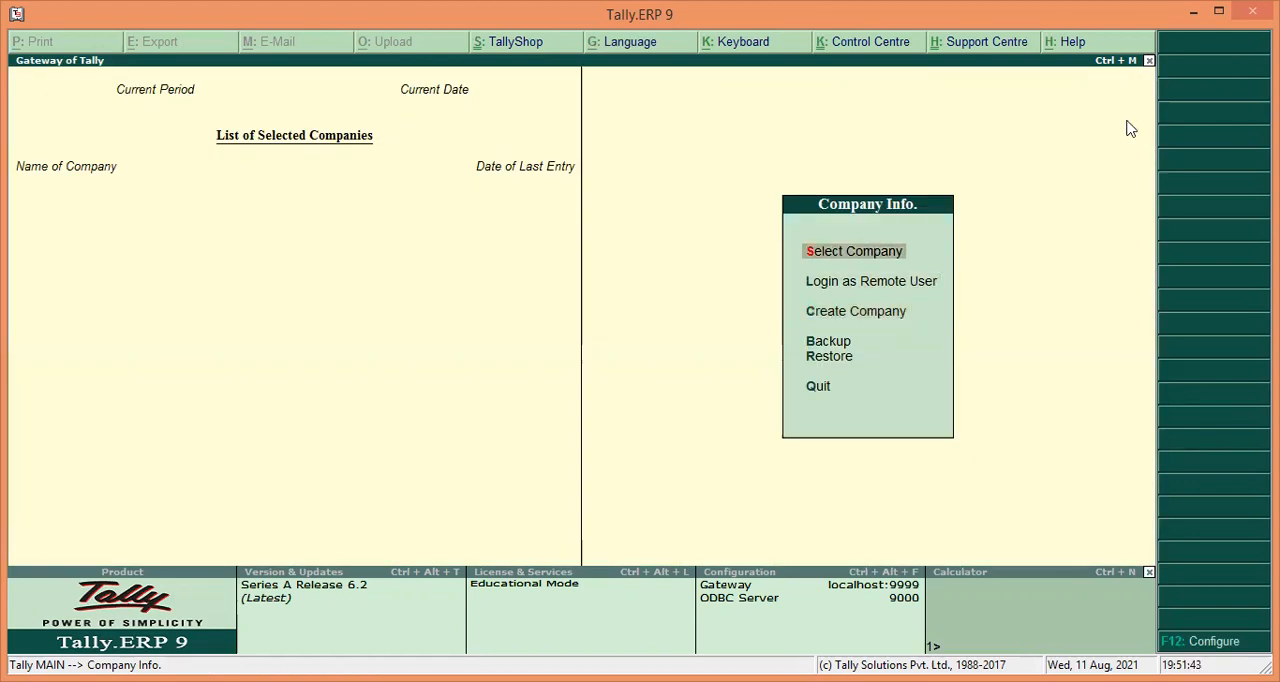
key("Return")
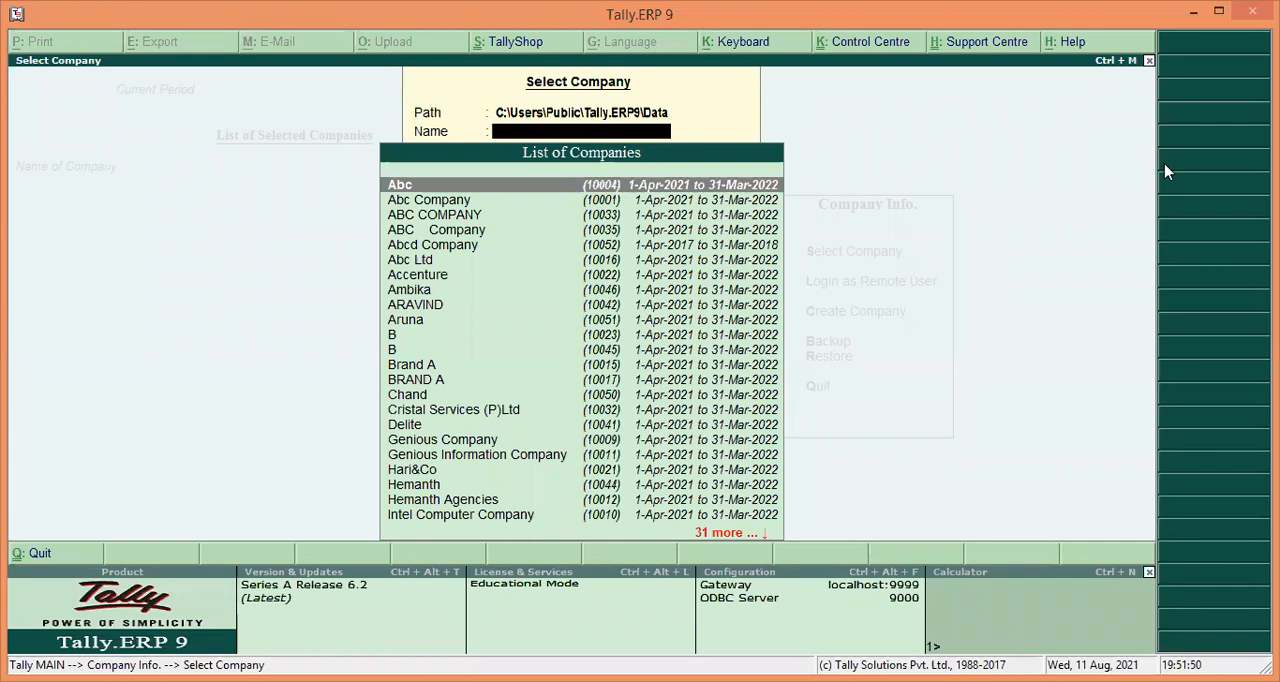
key("Down")
key("Down")
key("Down")
key("Down")
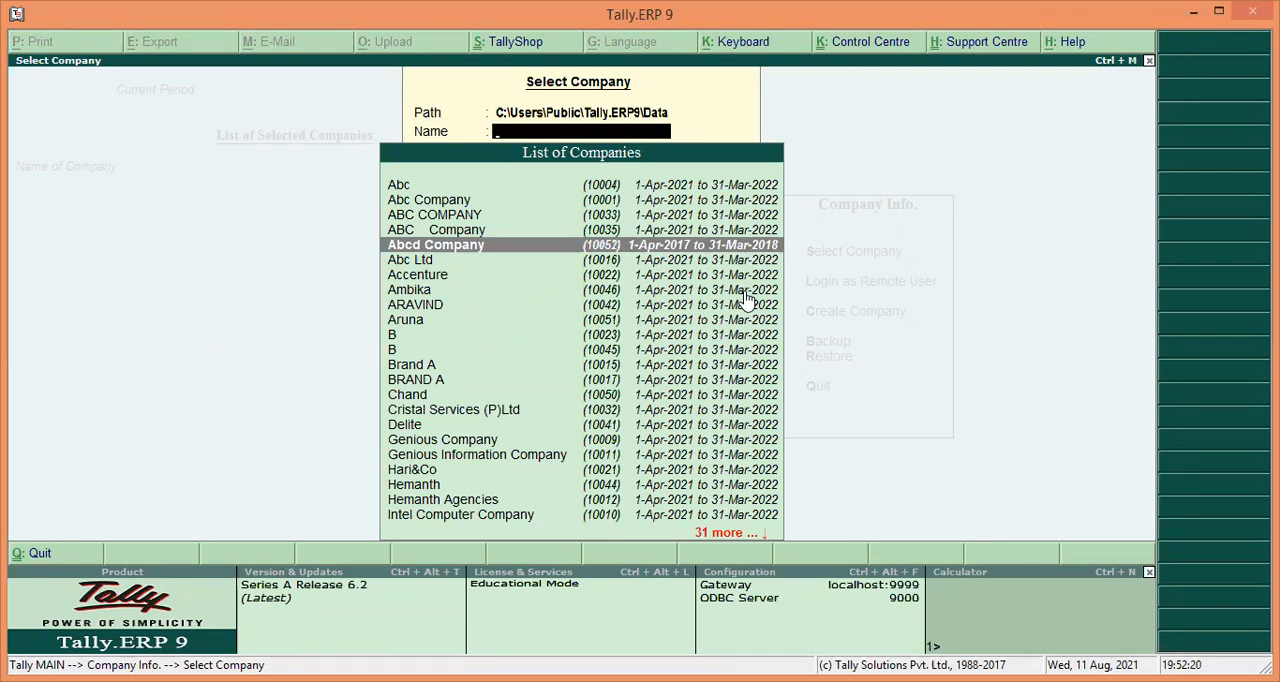
key("Return")
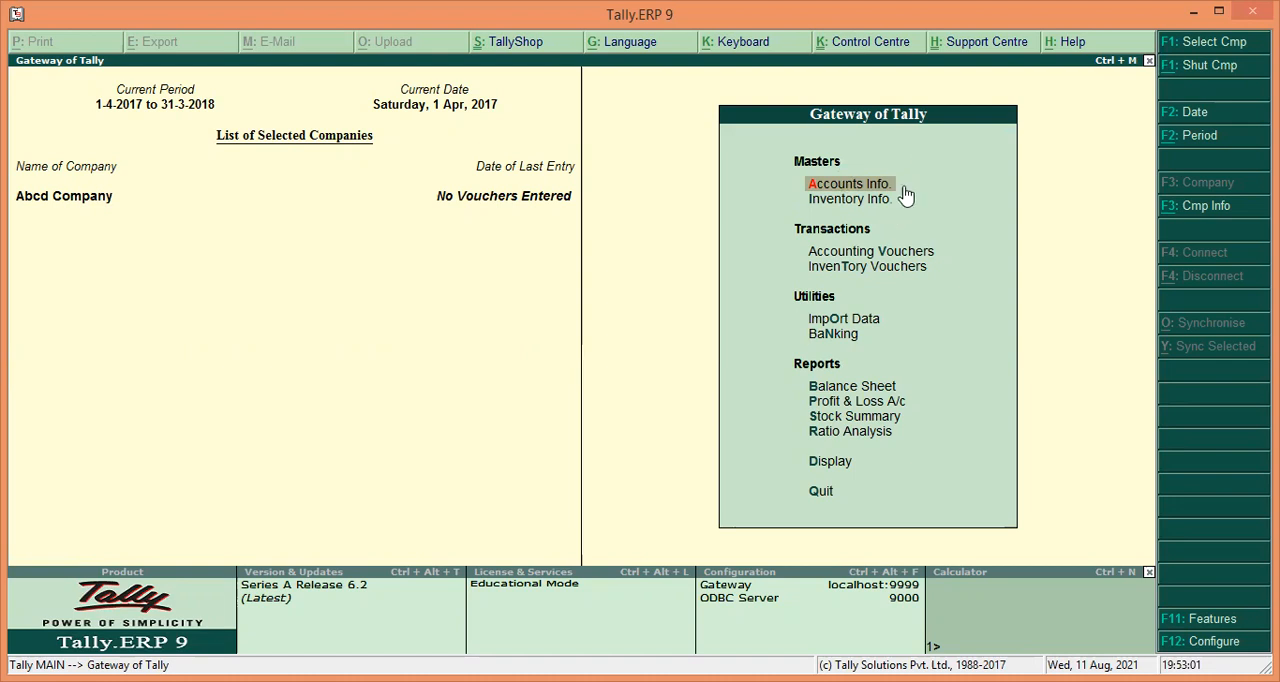
Open single ledger creation from Accounts Info.
left_click(832, 190)
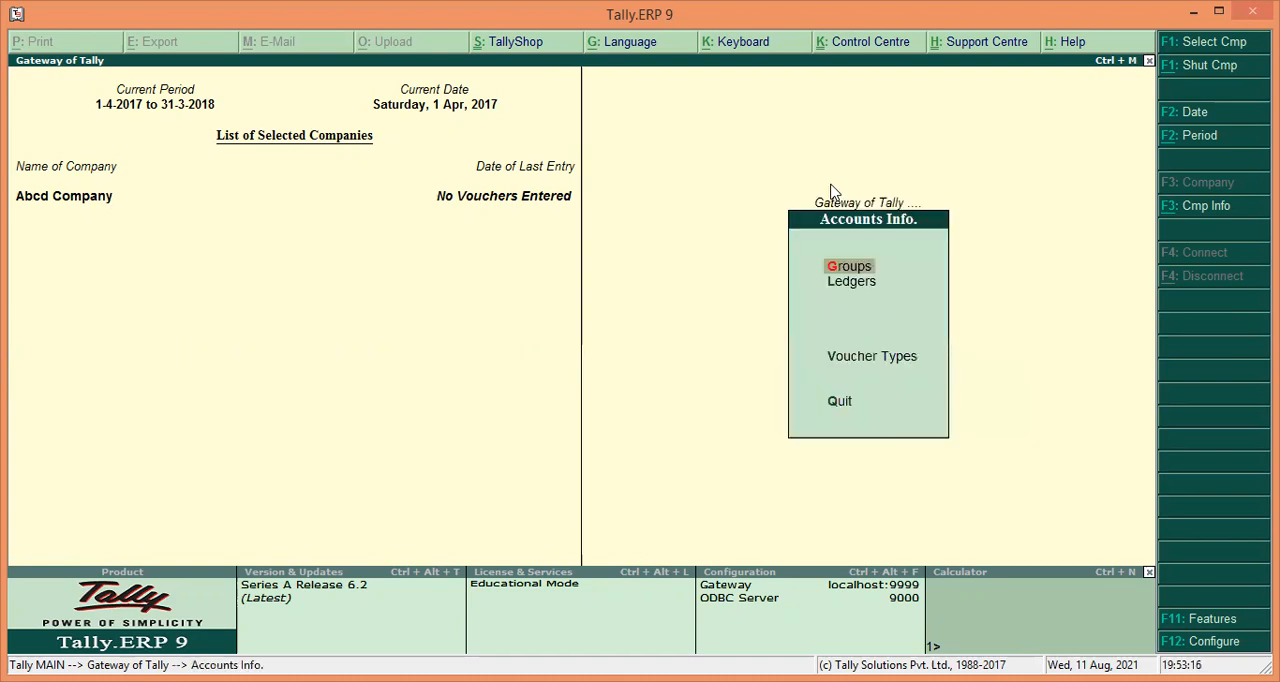
key("Down")
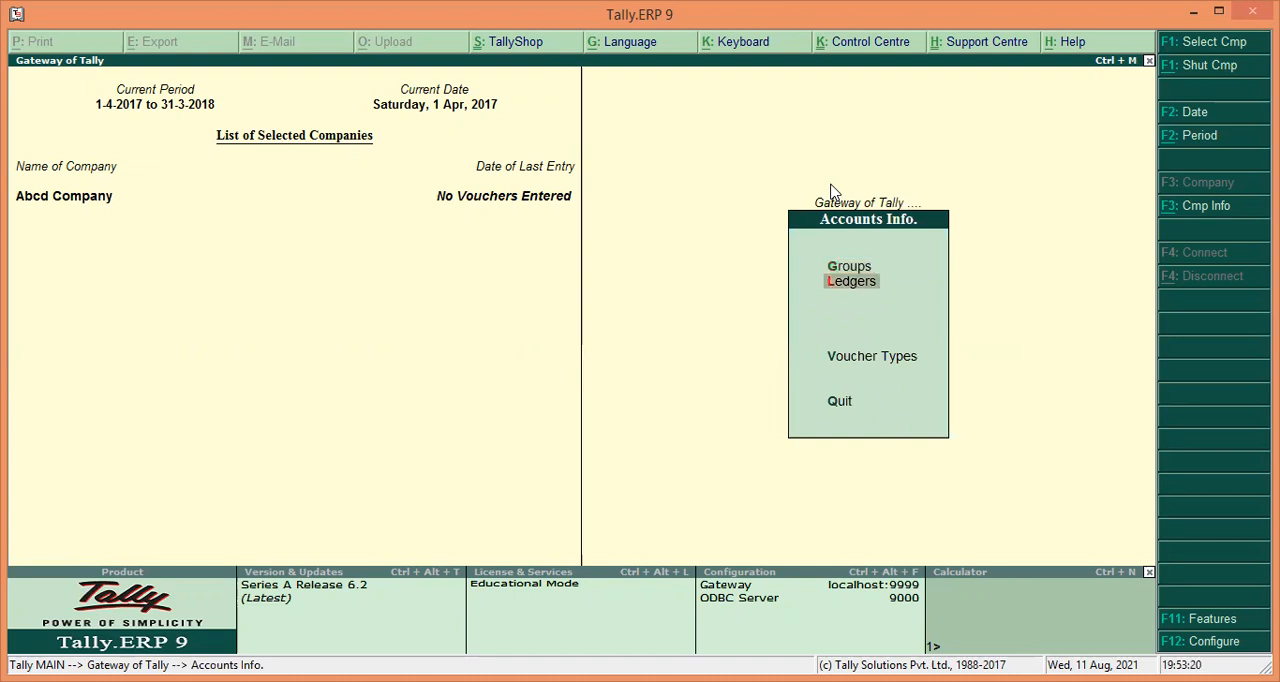
key("Return")
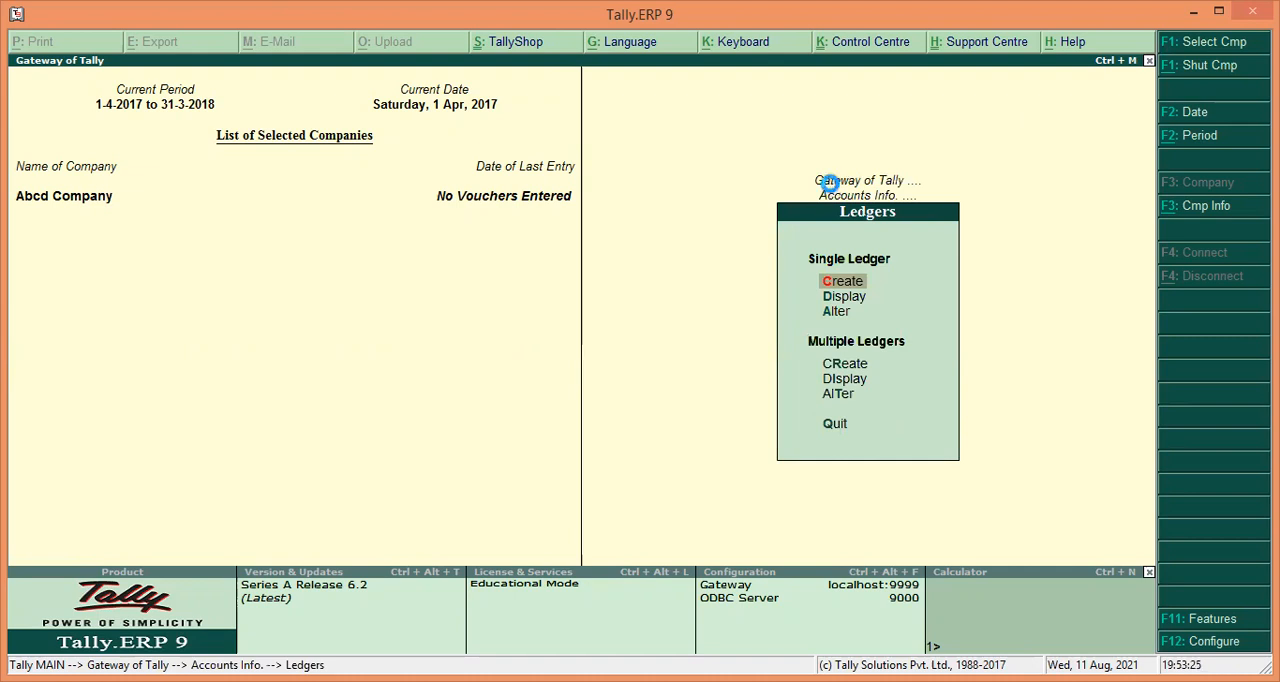
key("Return")
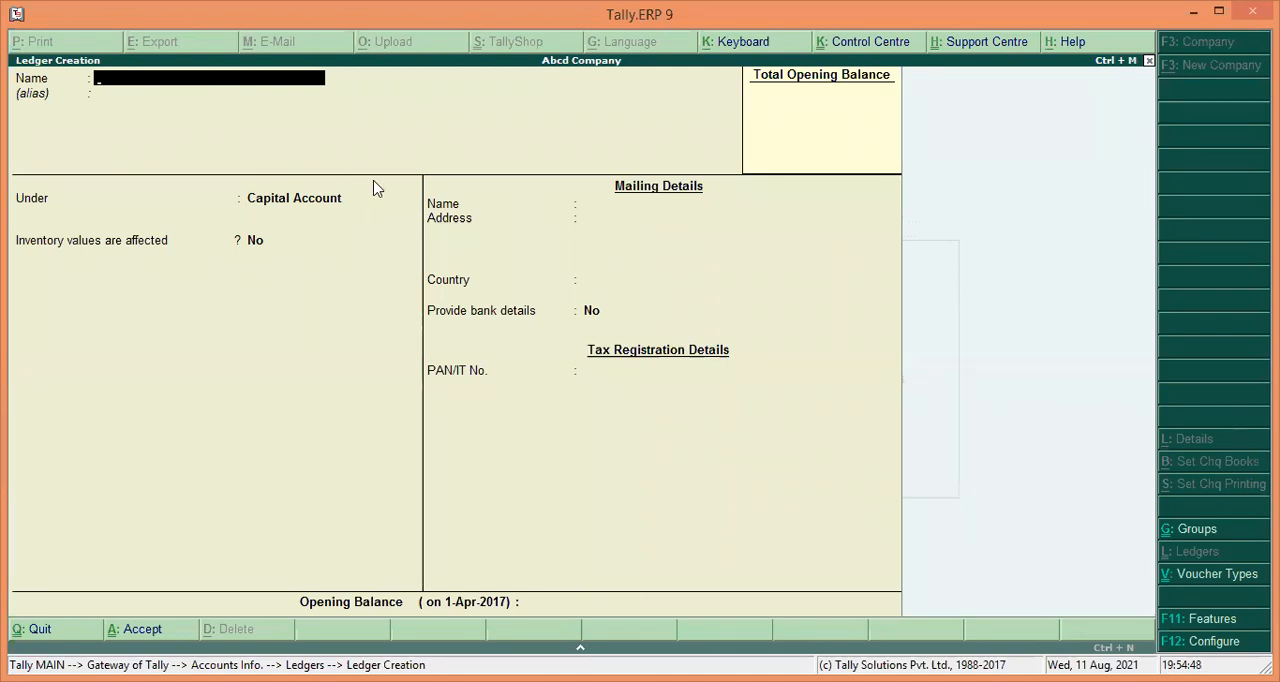
Create a ledger named Opening Stock under the Stock-in-Hand group.
type("O")
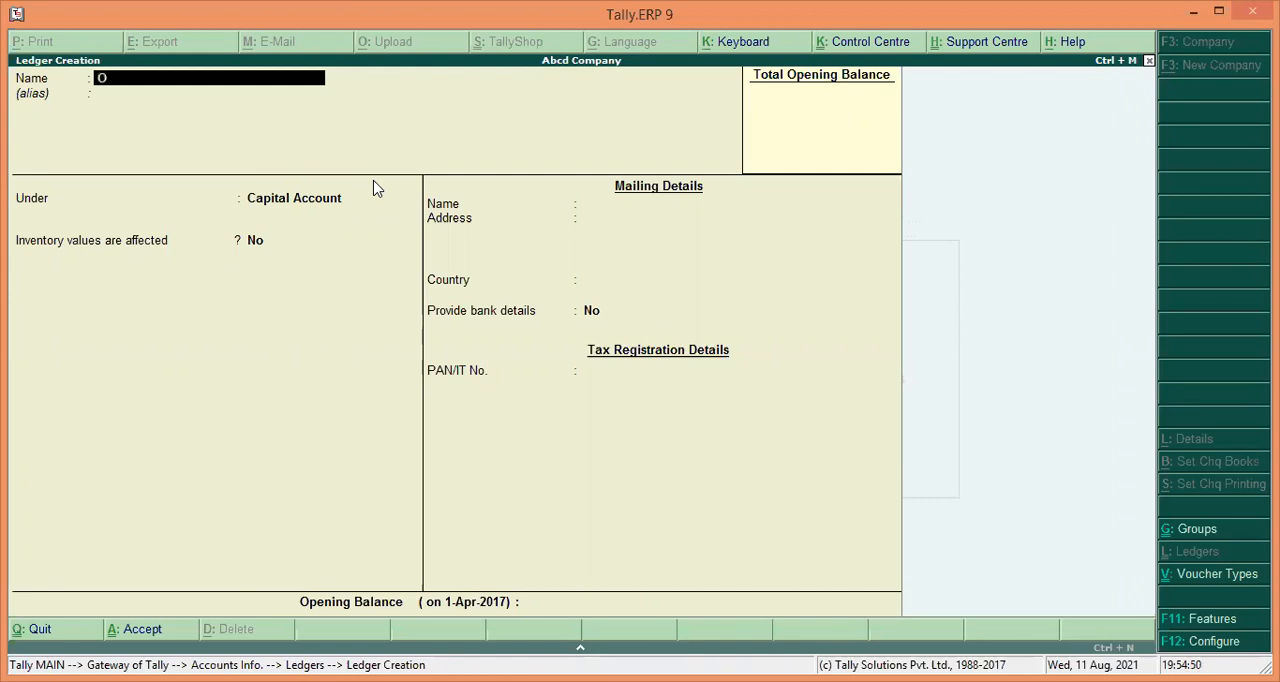
type("pening St")
type("ock")
key("Return")
key("Return")
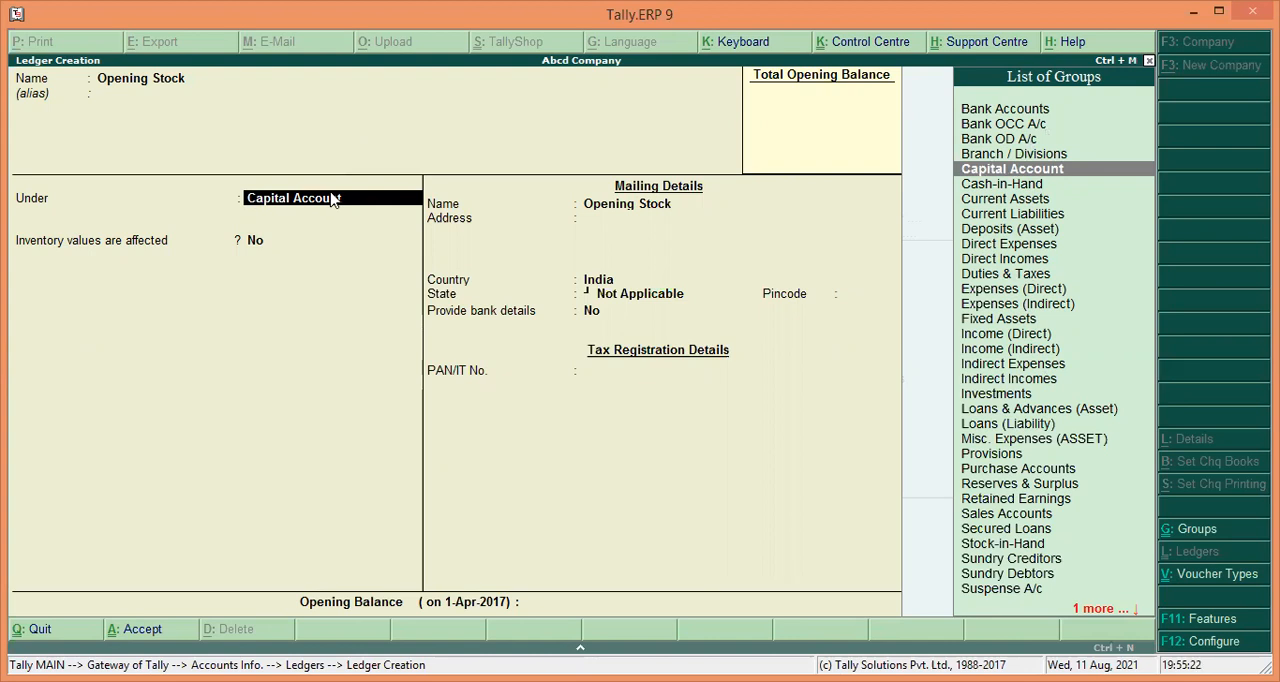
type("S")
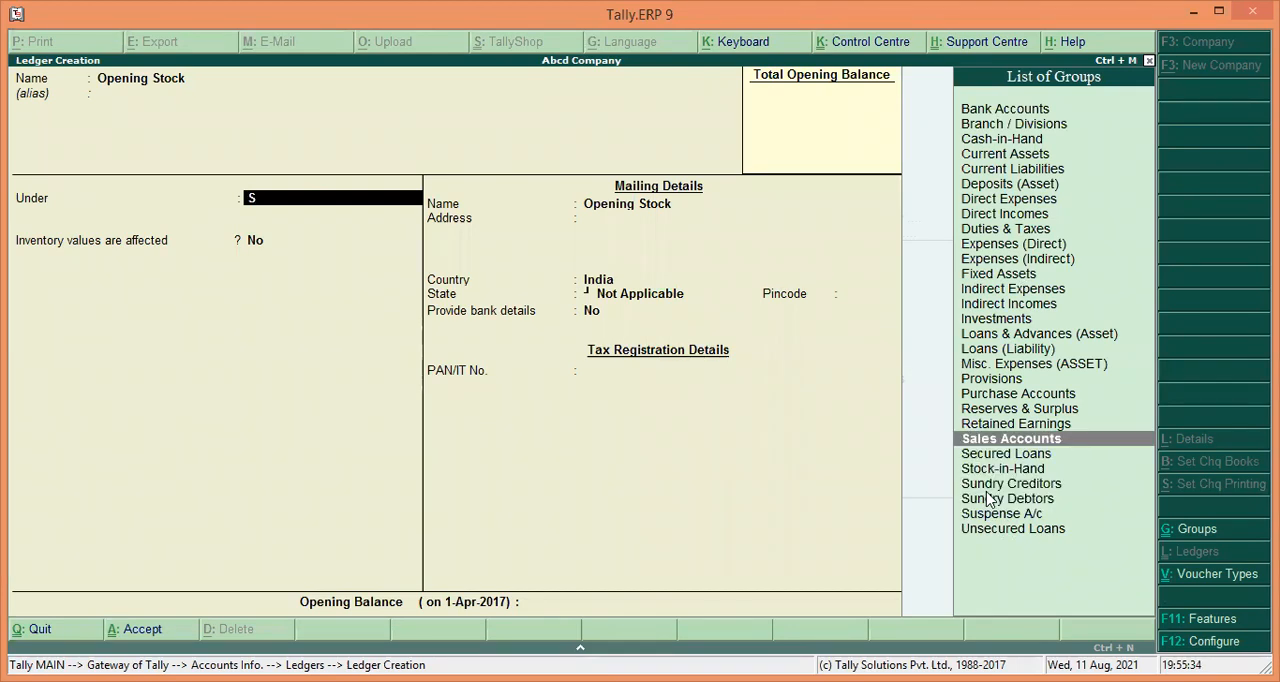
key("Down")
key("Down")
key("Return")
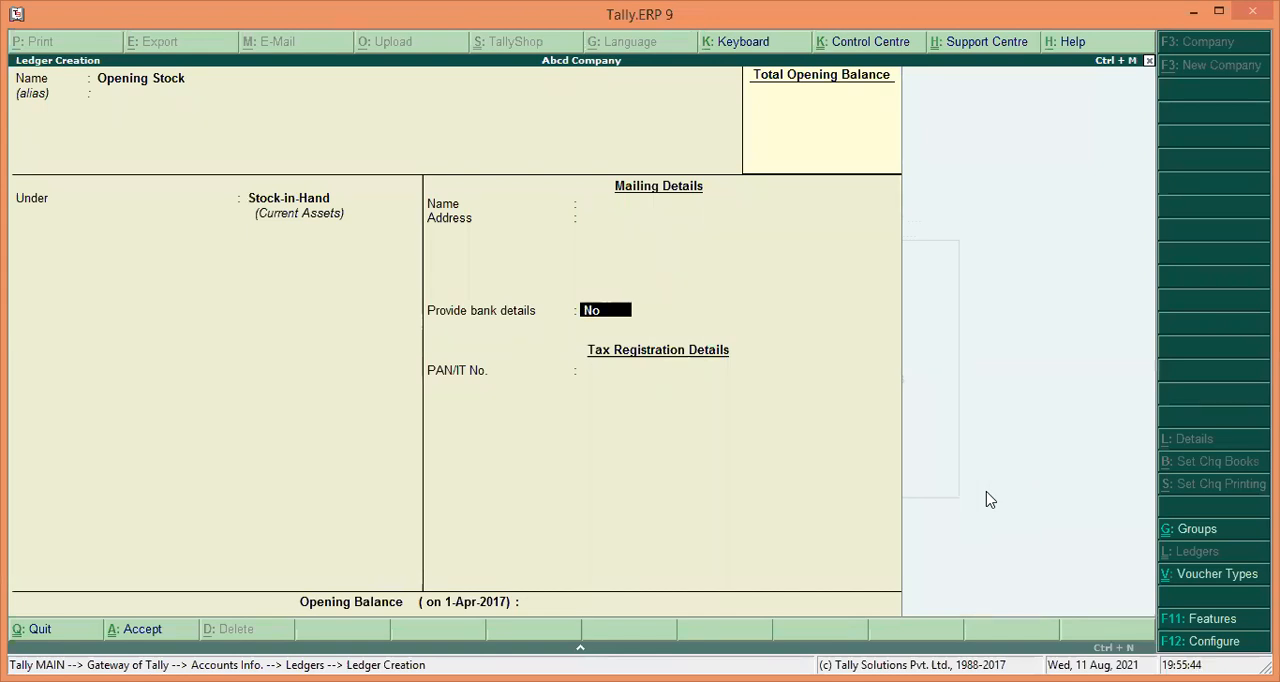
Save the Opening Stock ledger with bank details left as No.
type("nn")
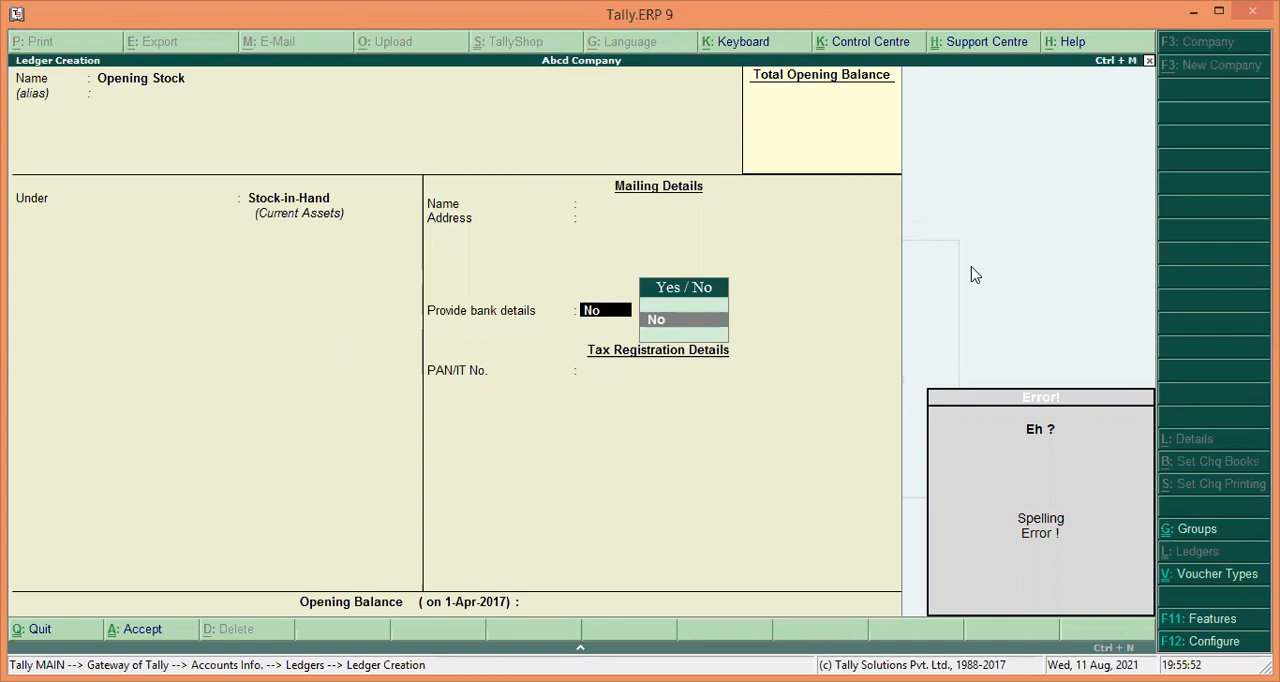
key("BackSpace")
key("BackSpace")
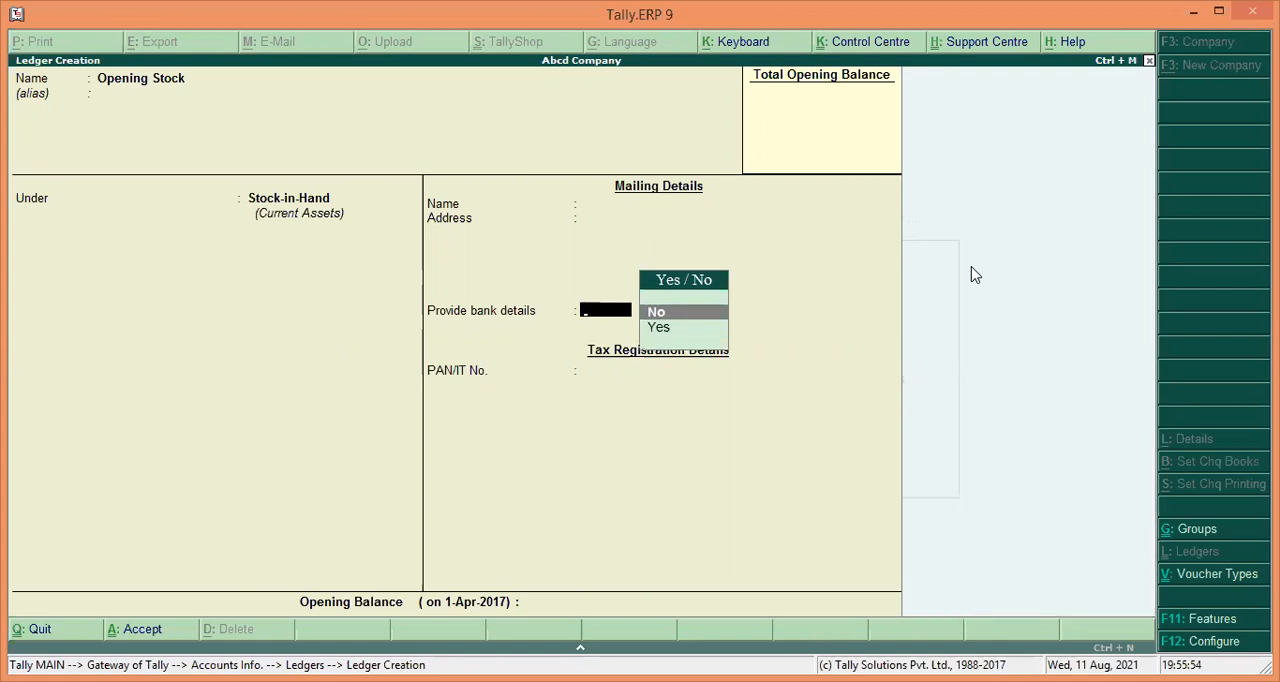
key("BackSpace")
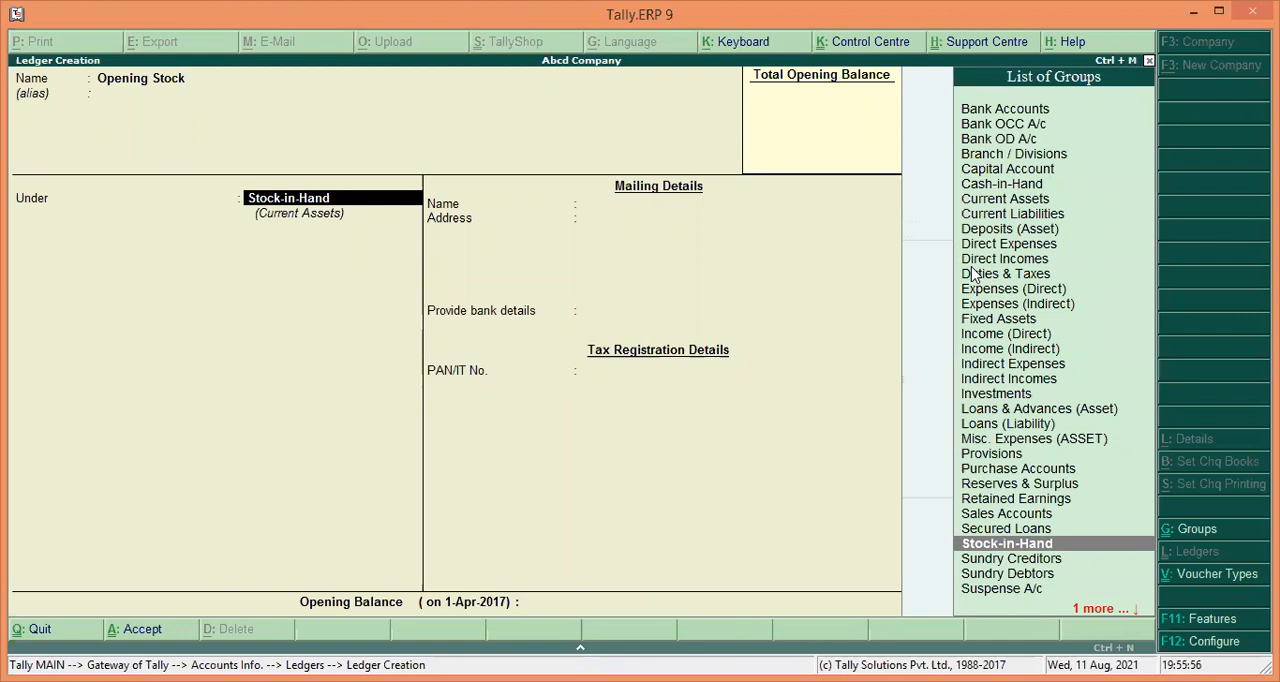
key("Return")
key("Return")
key("Return")
key("Return")
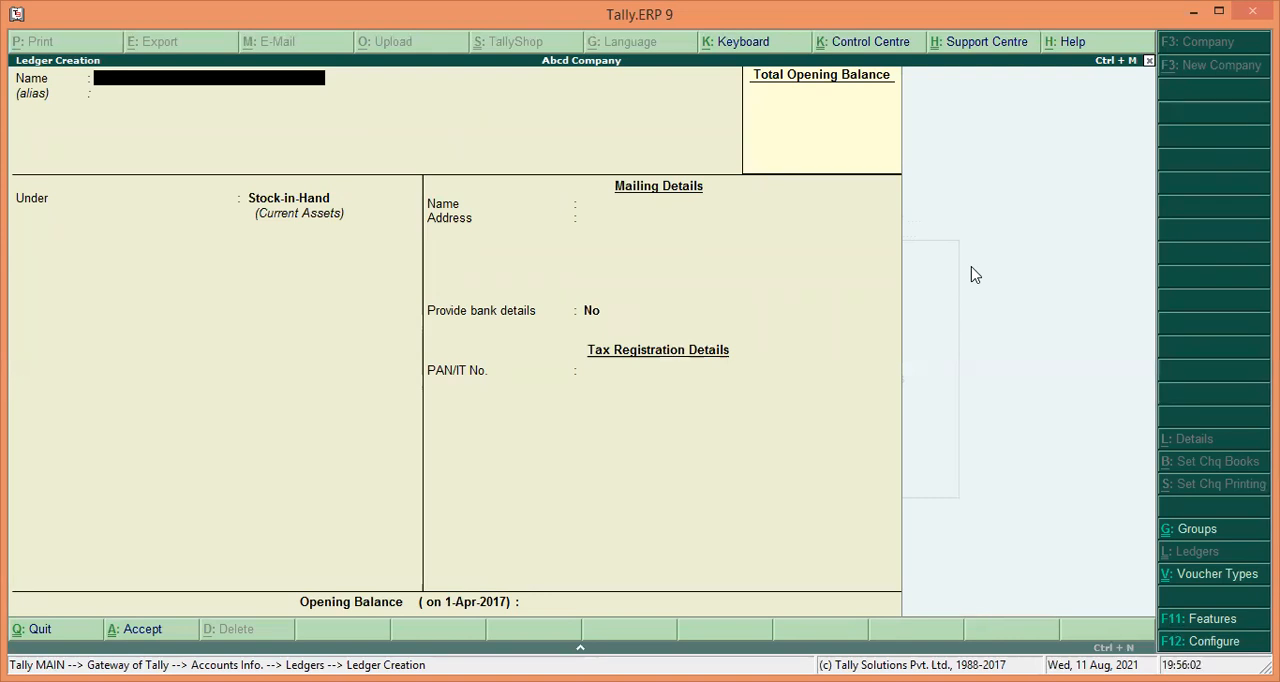
Create a ledger named Carriage in Wards under the Direct Expenses group.
type("Carria")
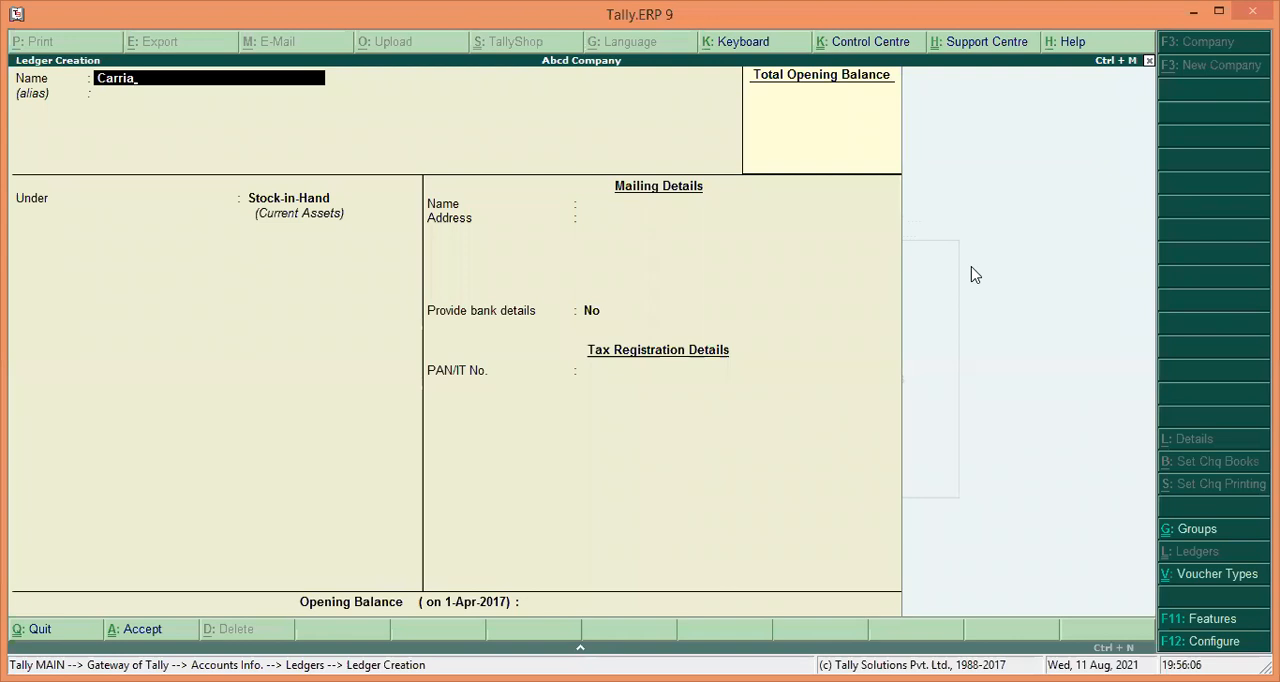
type("ge i")
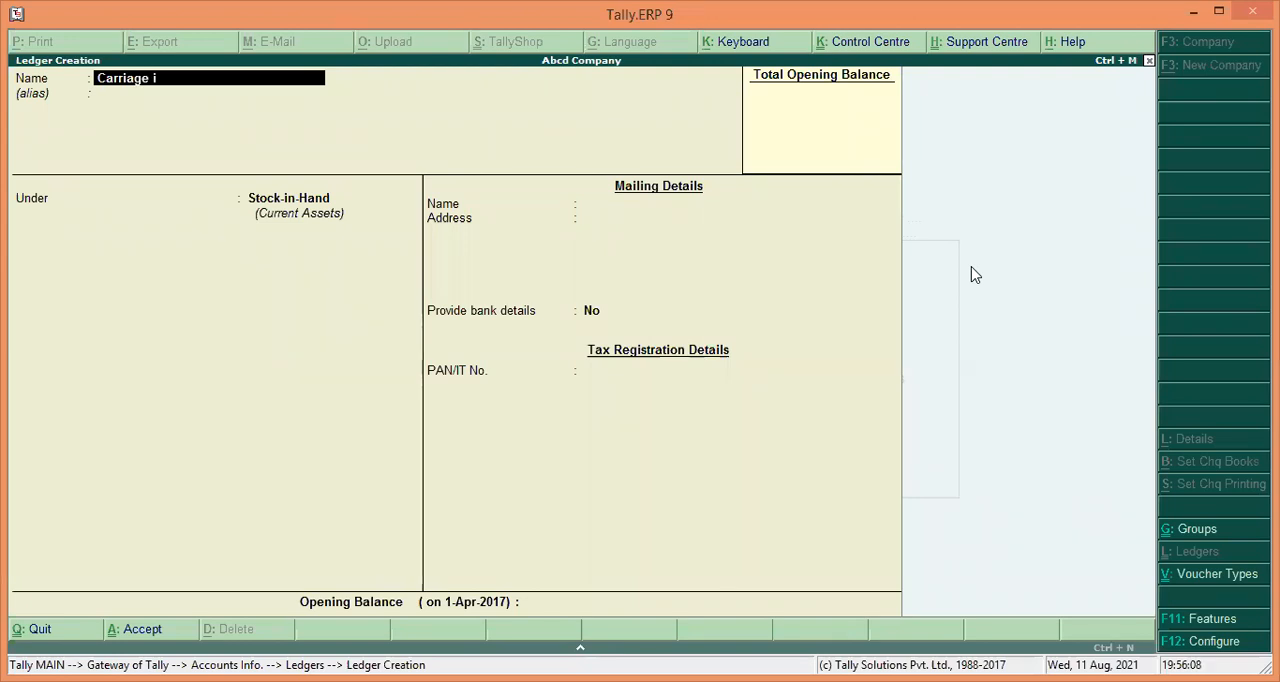
type("n Wards")
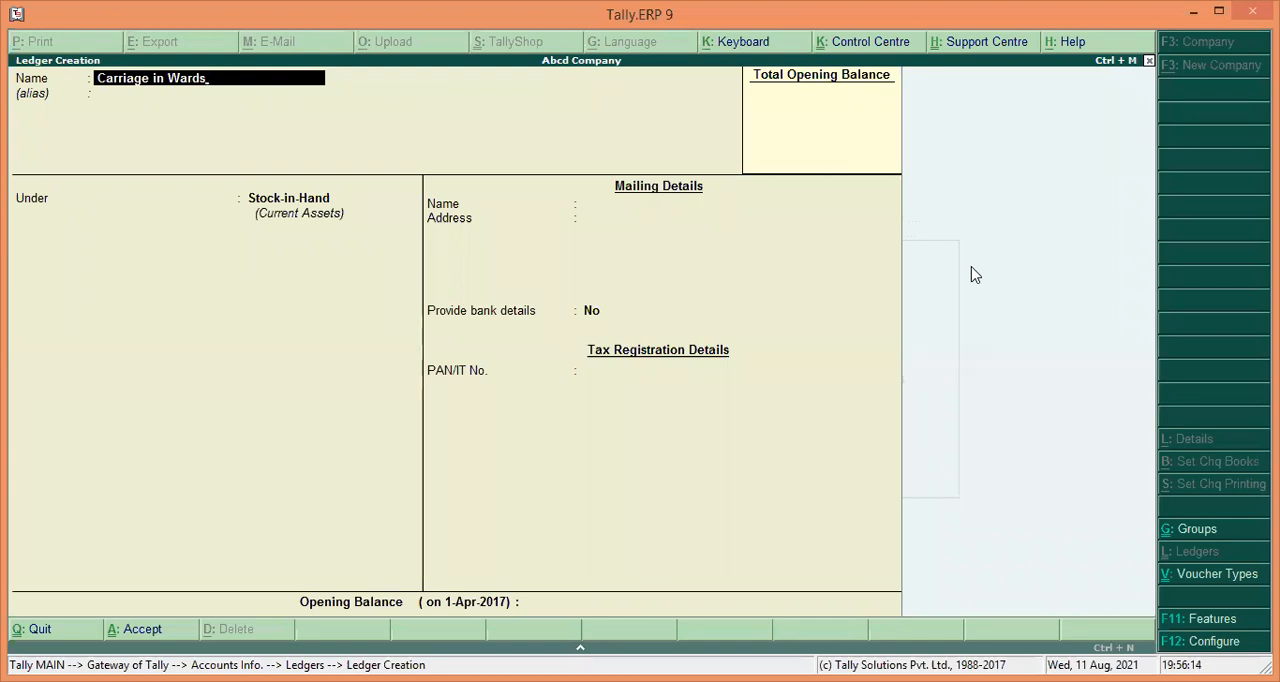
key("Return")
key("Return")
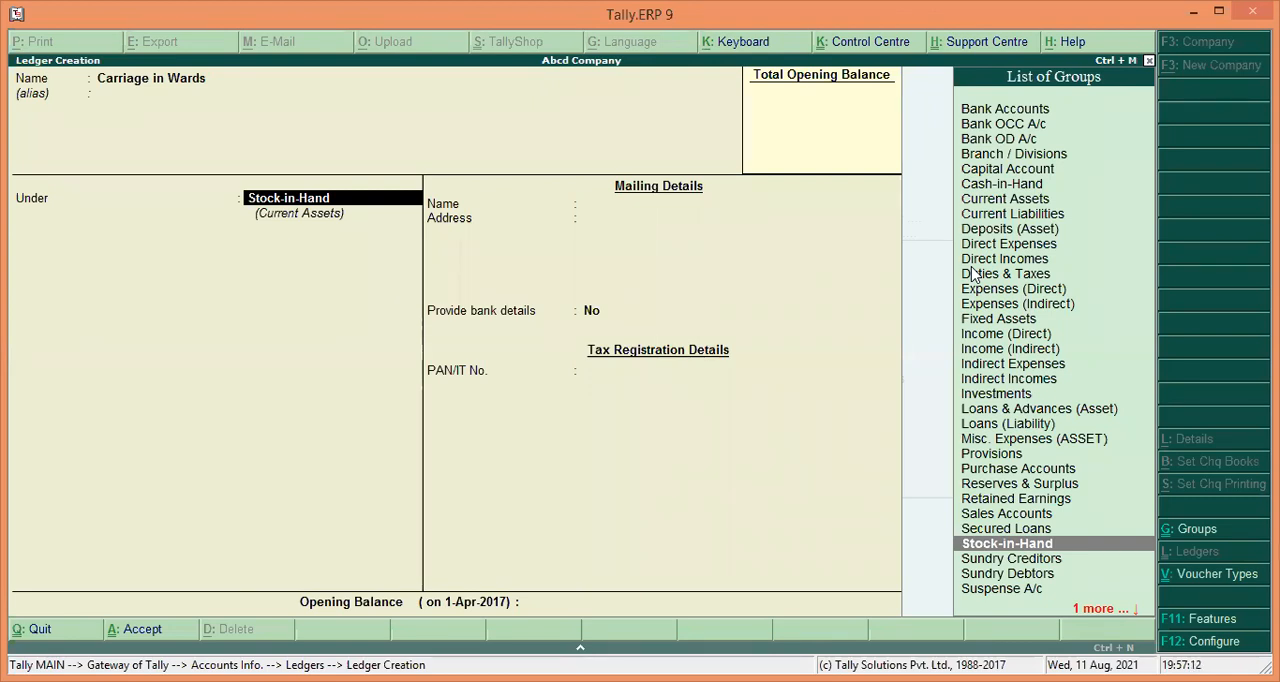
type("D")
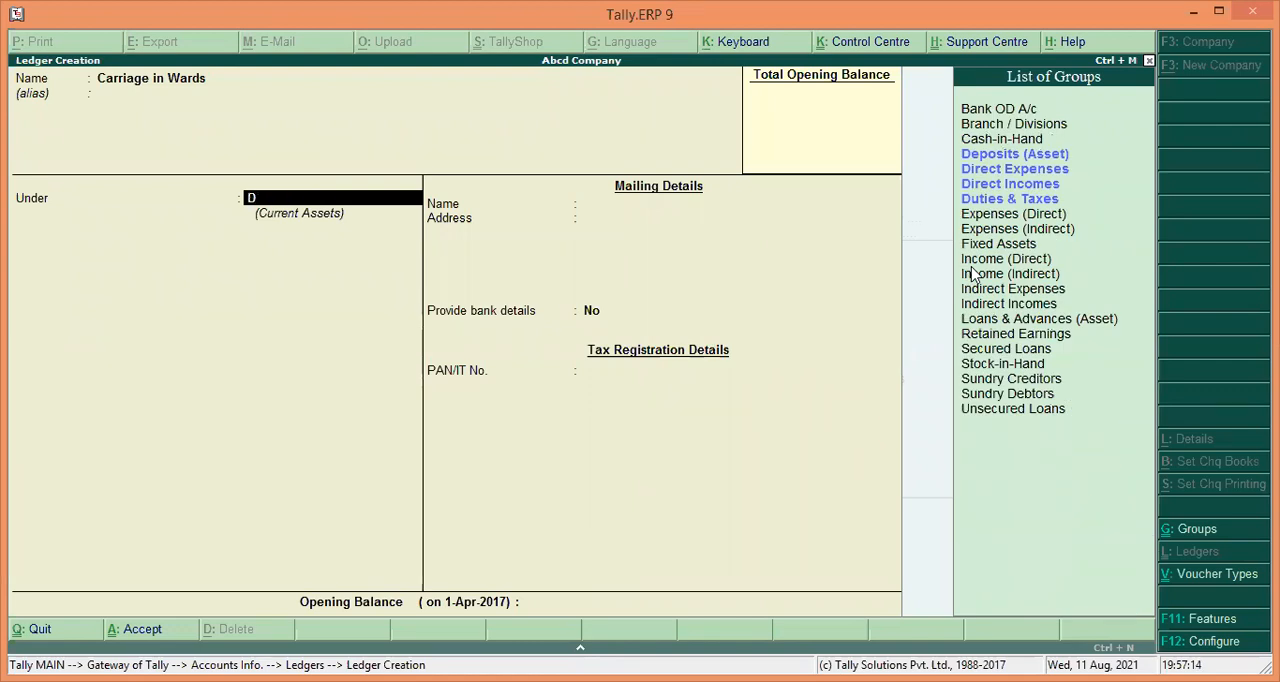
key("Down")
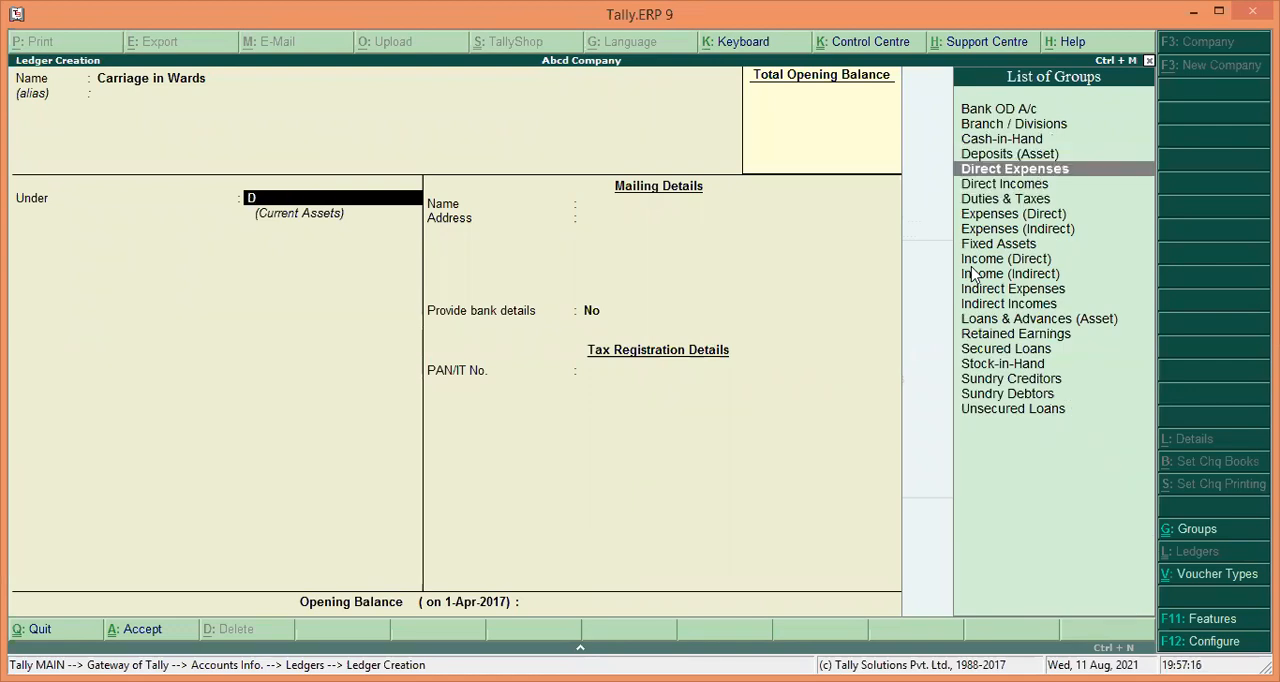
key("Return")
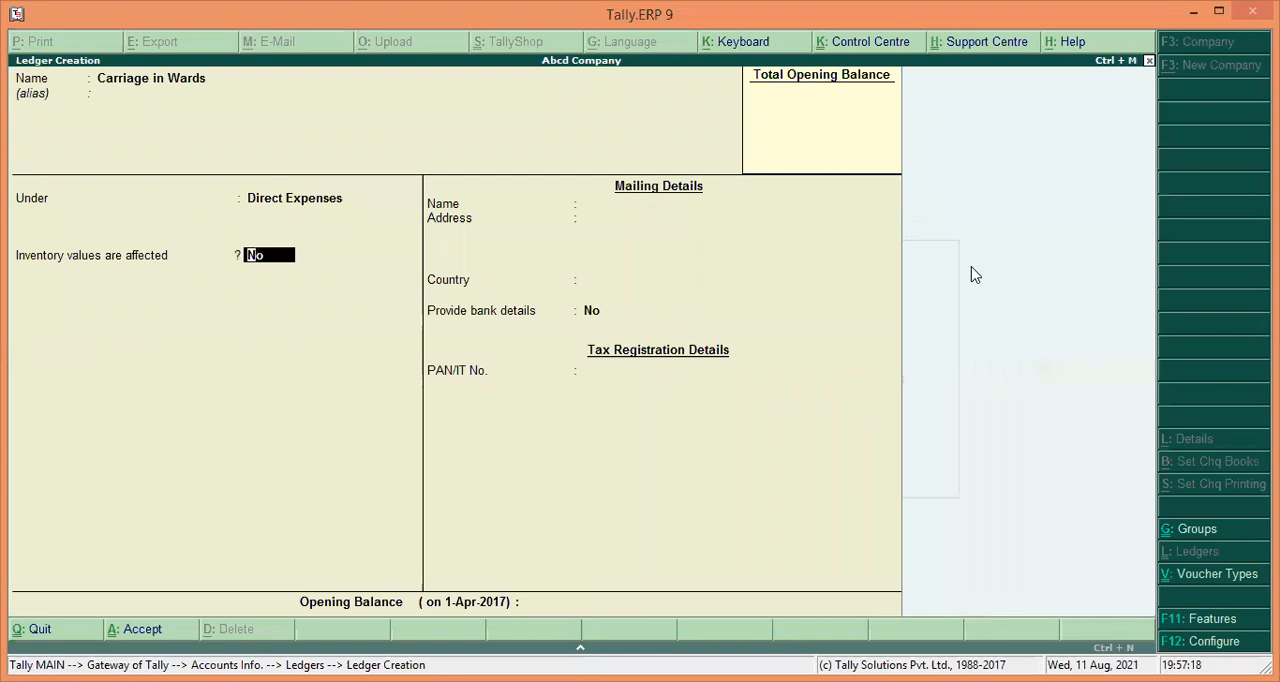
Save the Carriage in Wards ledger with inventory values not affected.
key("Return")
key("Return")
key("Return")
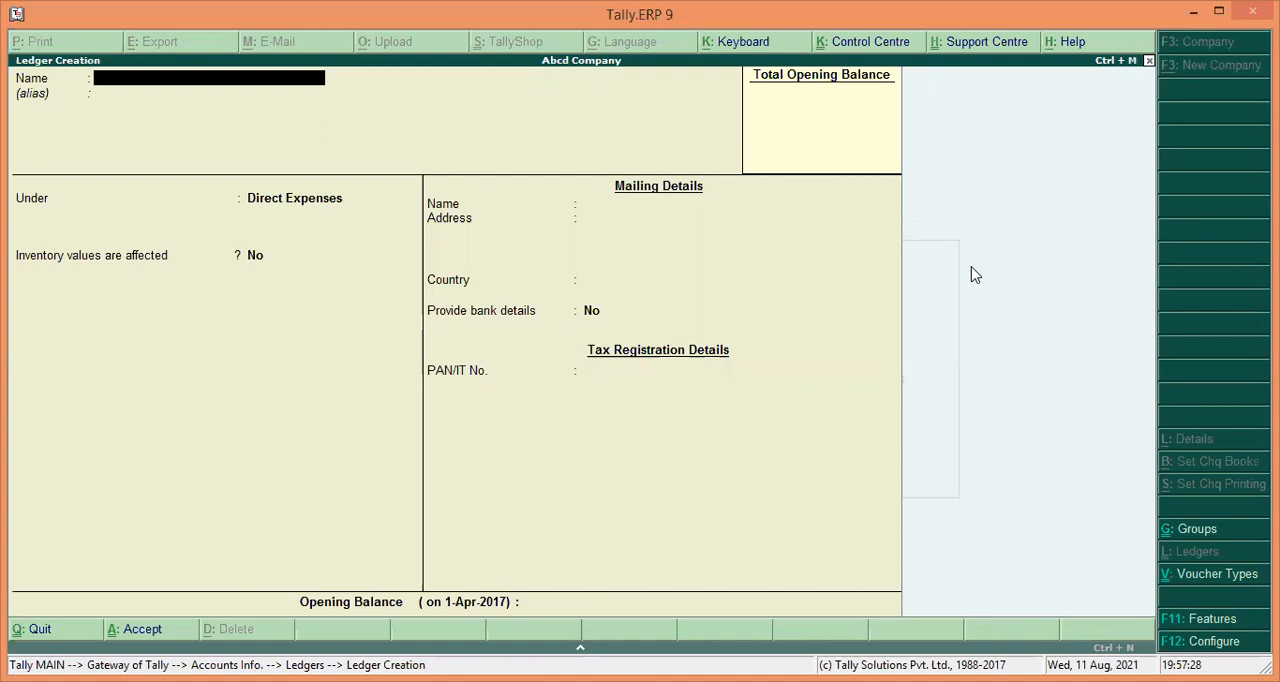
Create a ledger named Purchases under the Purchase Accounts group.
type("Purchases")
key("Return")
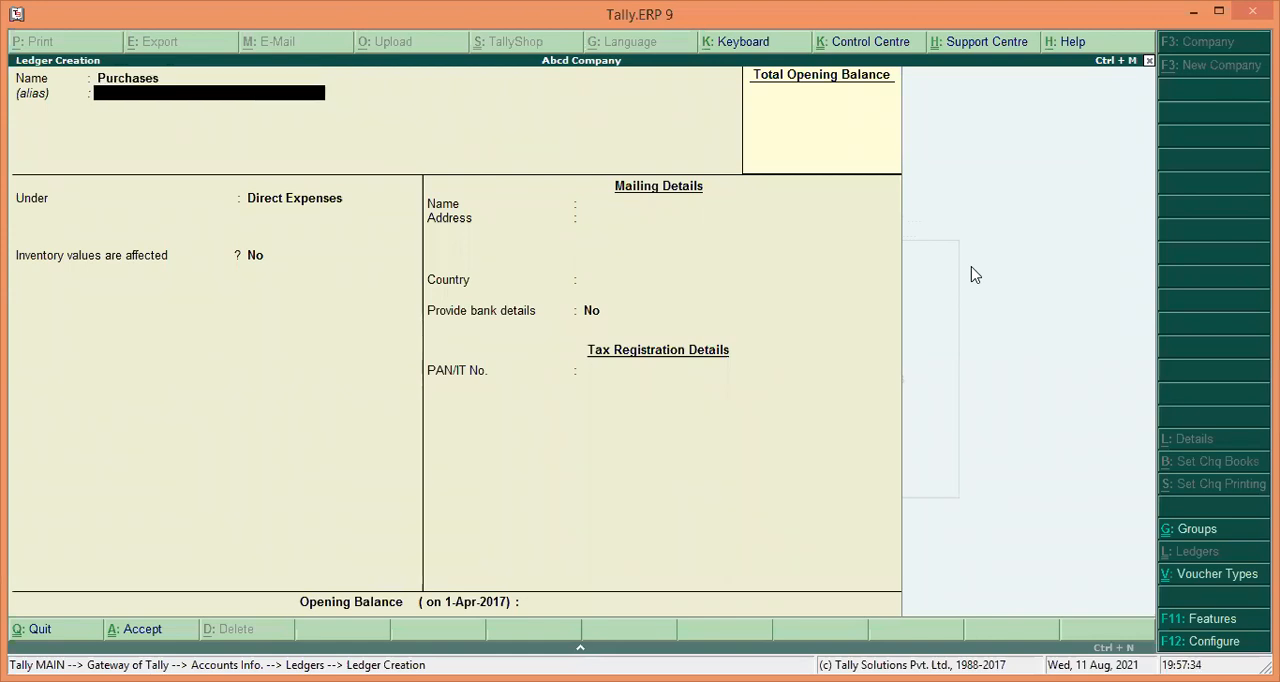
key("Return")
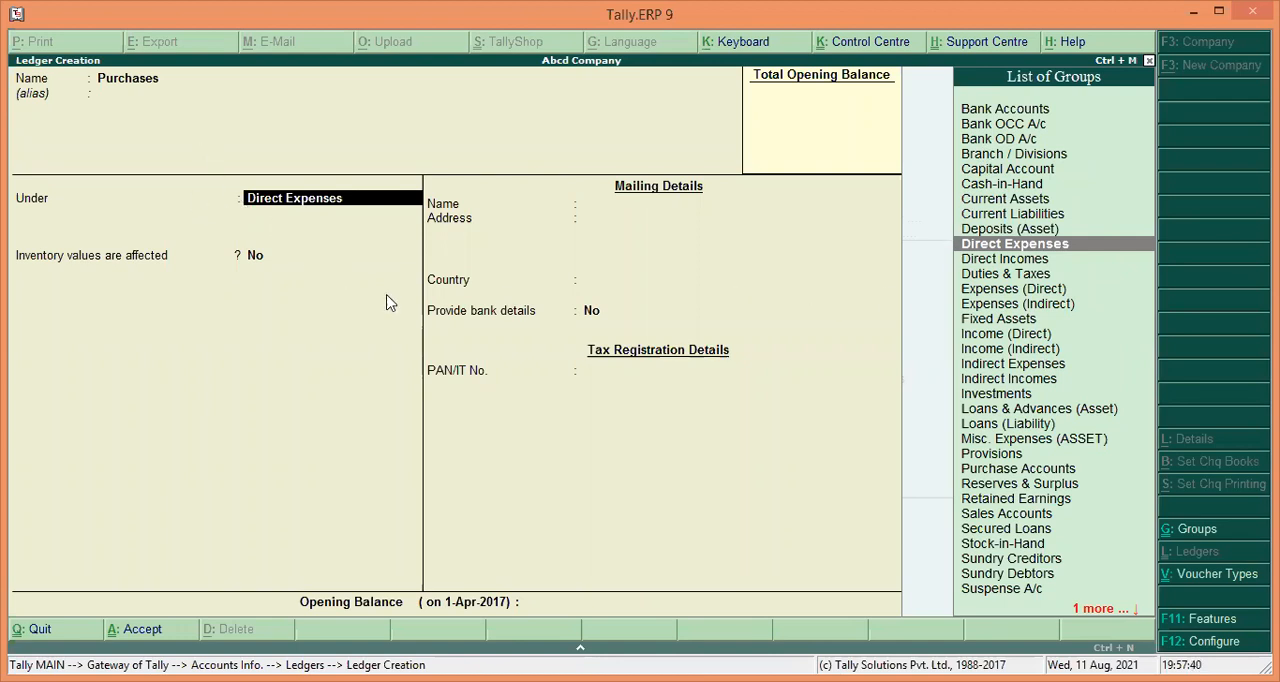
type("P")
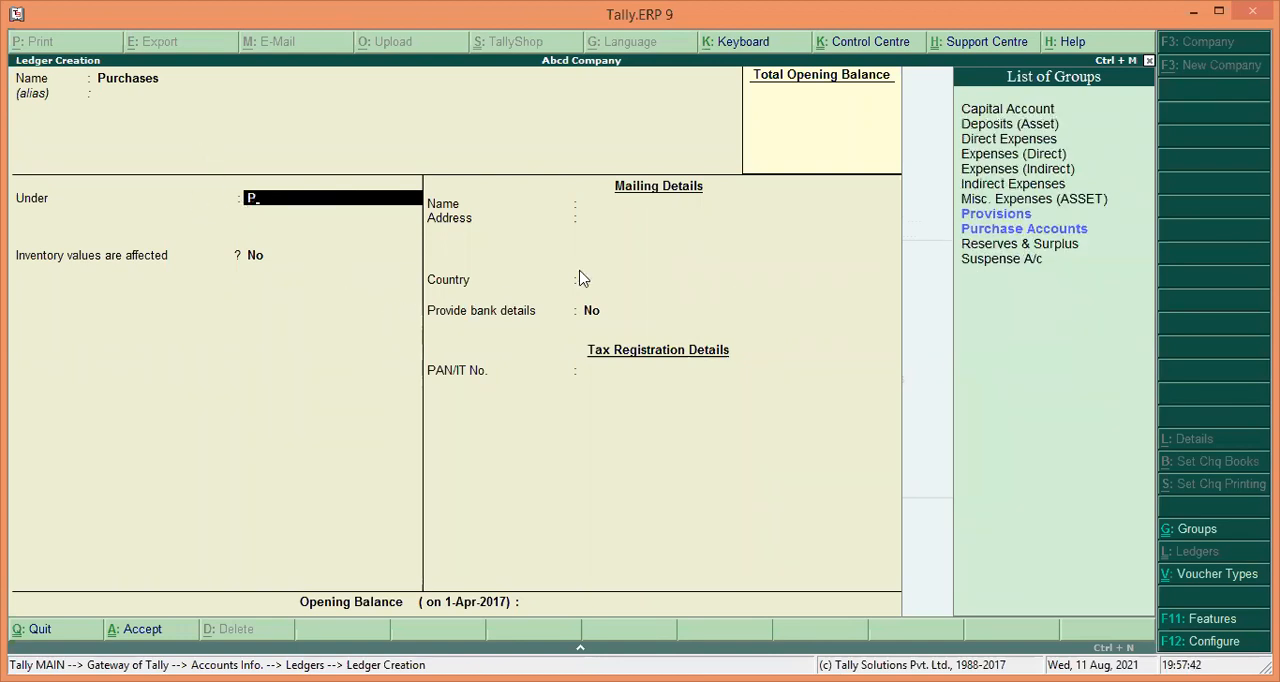
key("Down")
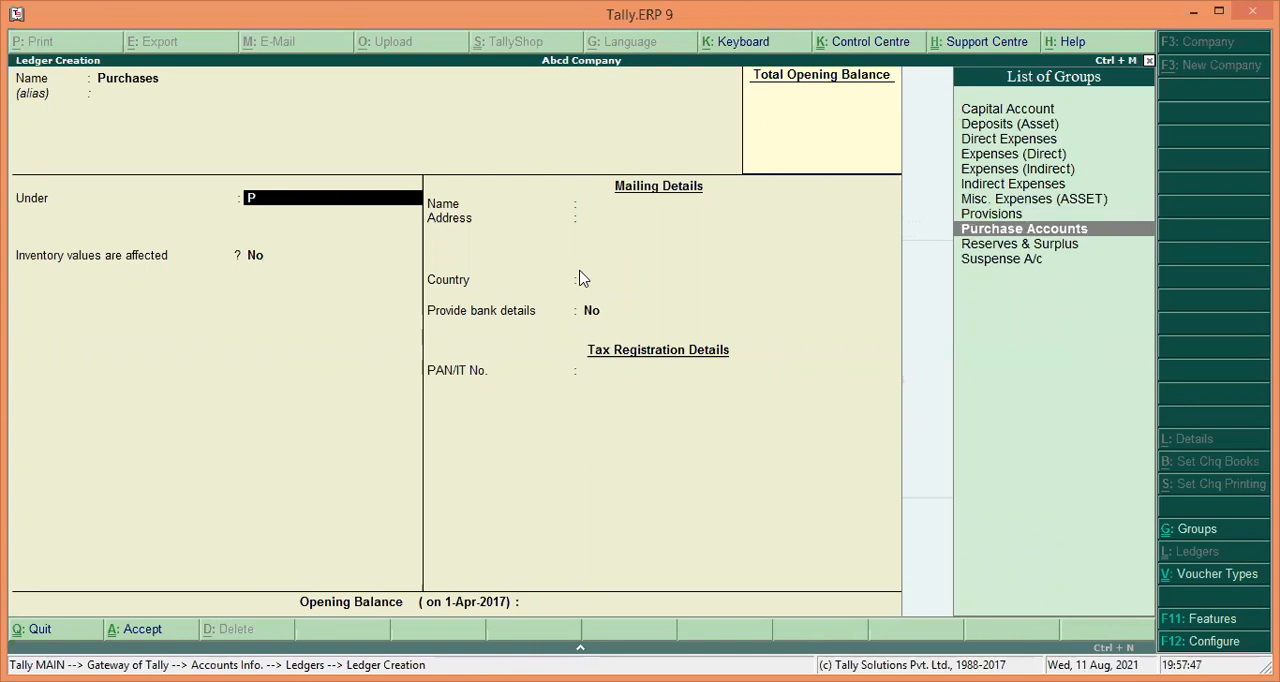
key("Return")
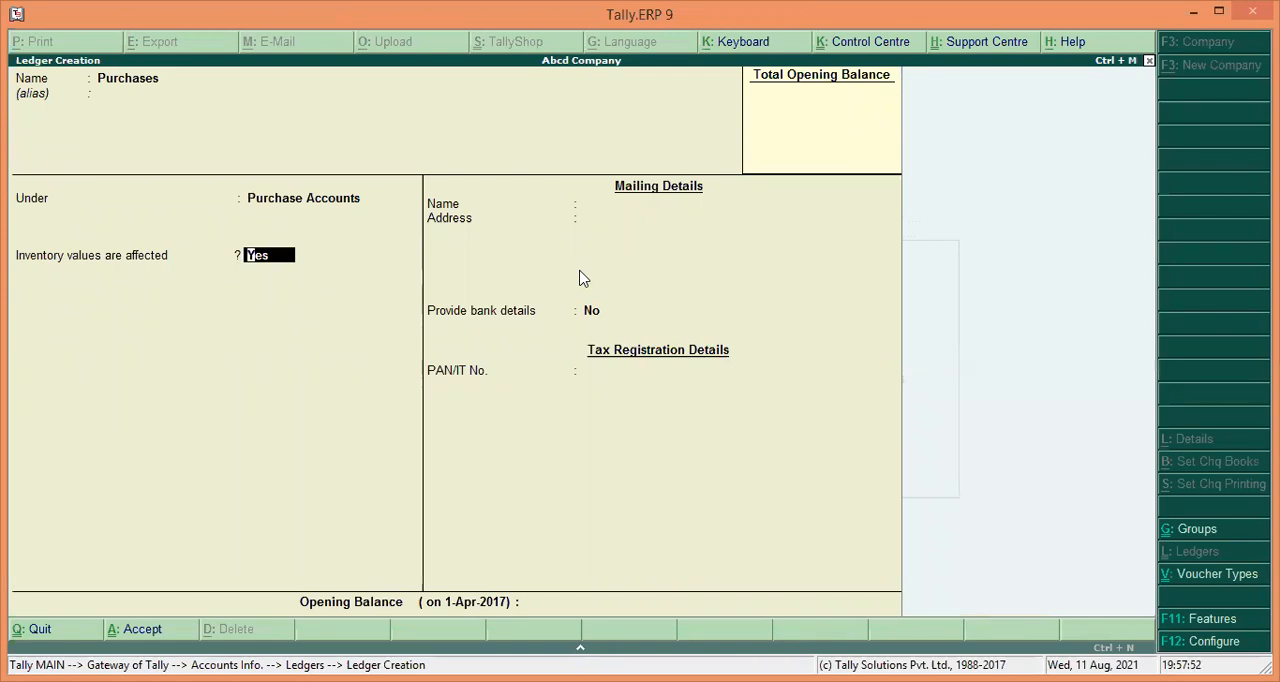
Save the Purchases ledger with inventory values not affected.
type("no")
key("Return")
key("Return")
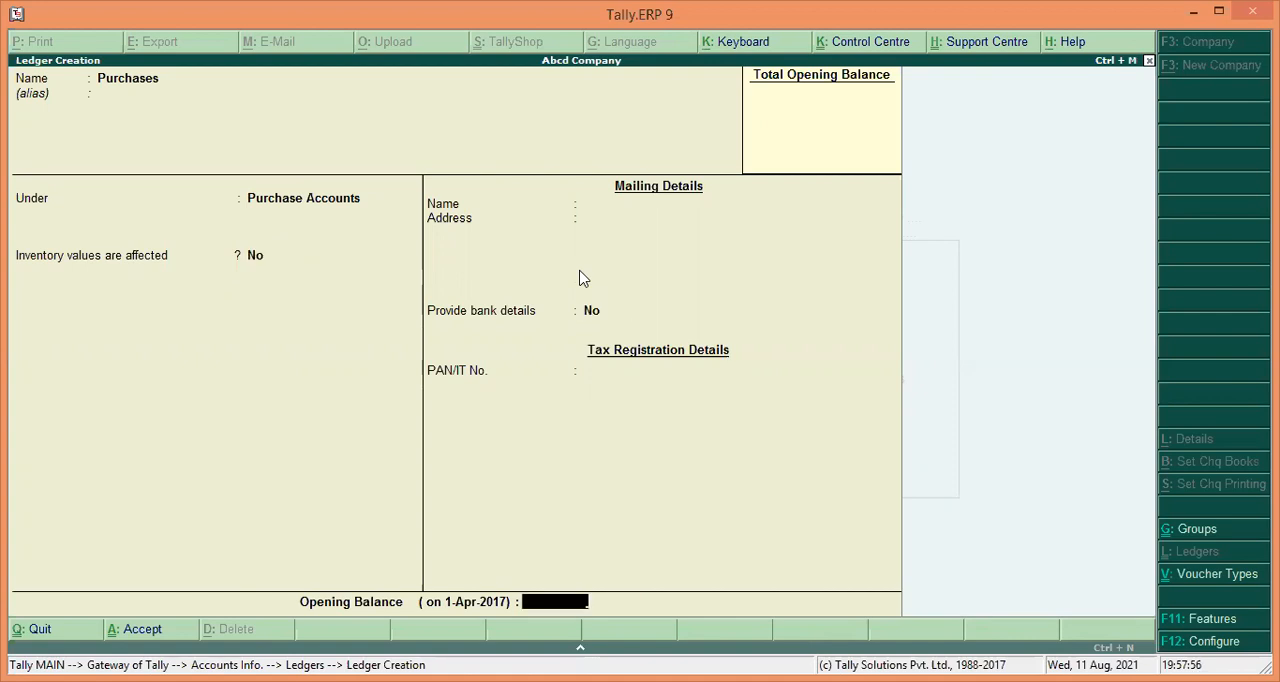
key("Return")
key("Return")
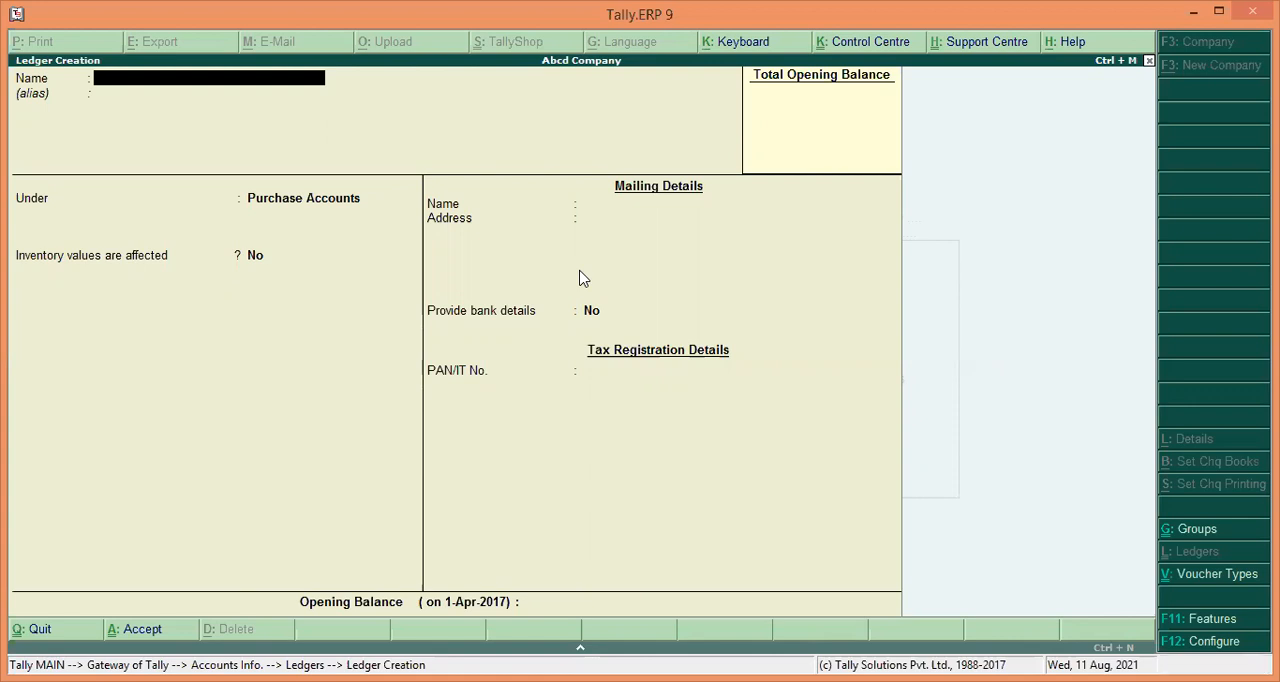
Create and save a ledger named Salaries under the Indirect Expenses group.
type("Salari")
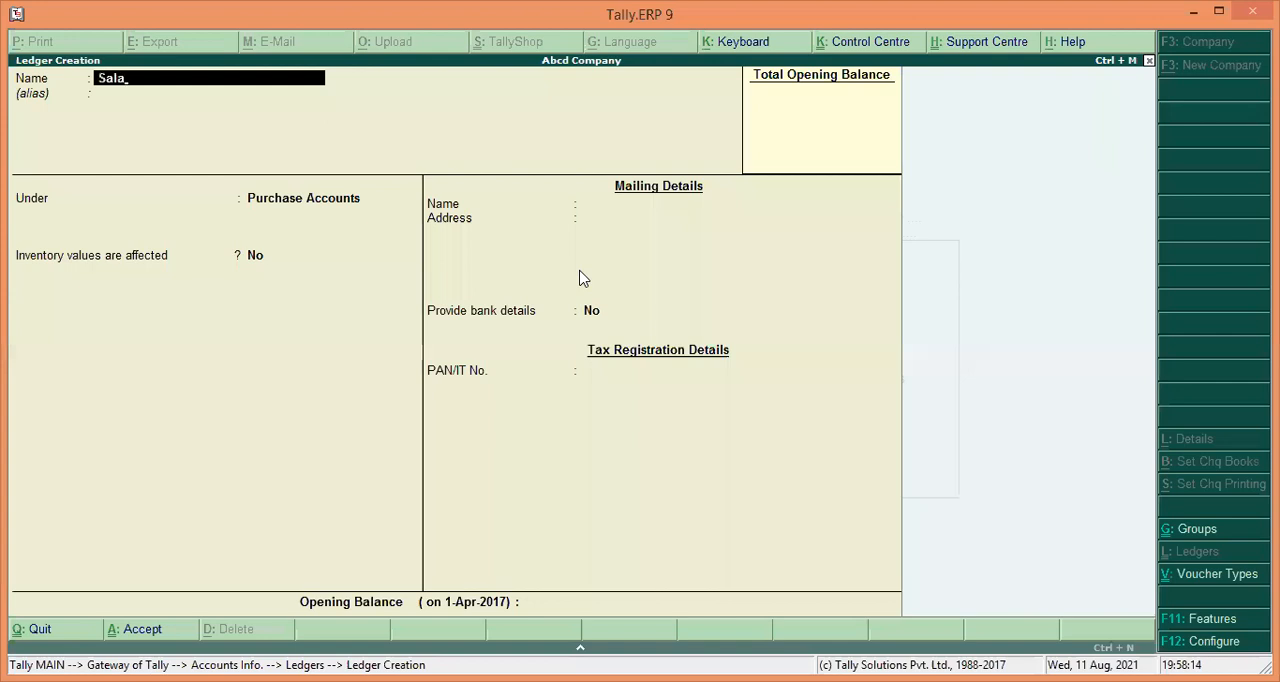
type("s")
key("Return")
key("Return")
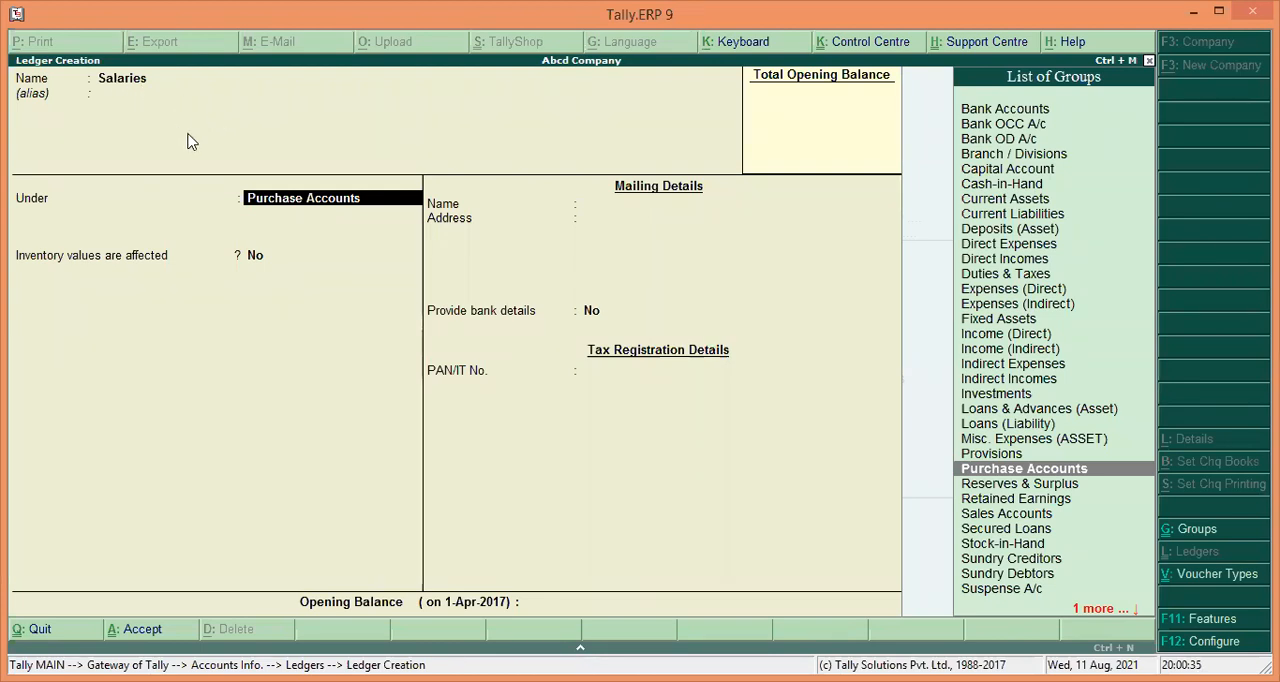
type("I")
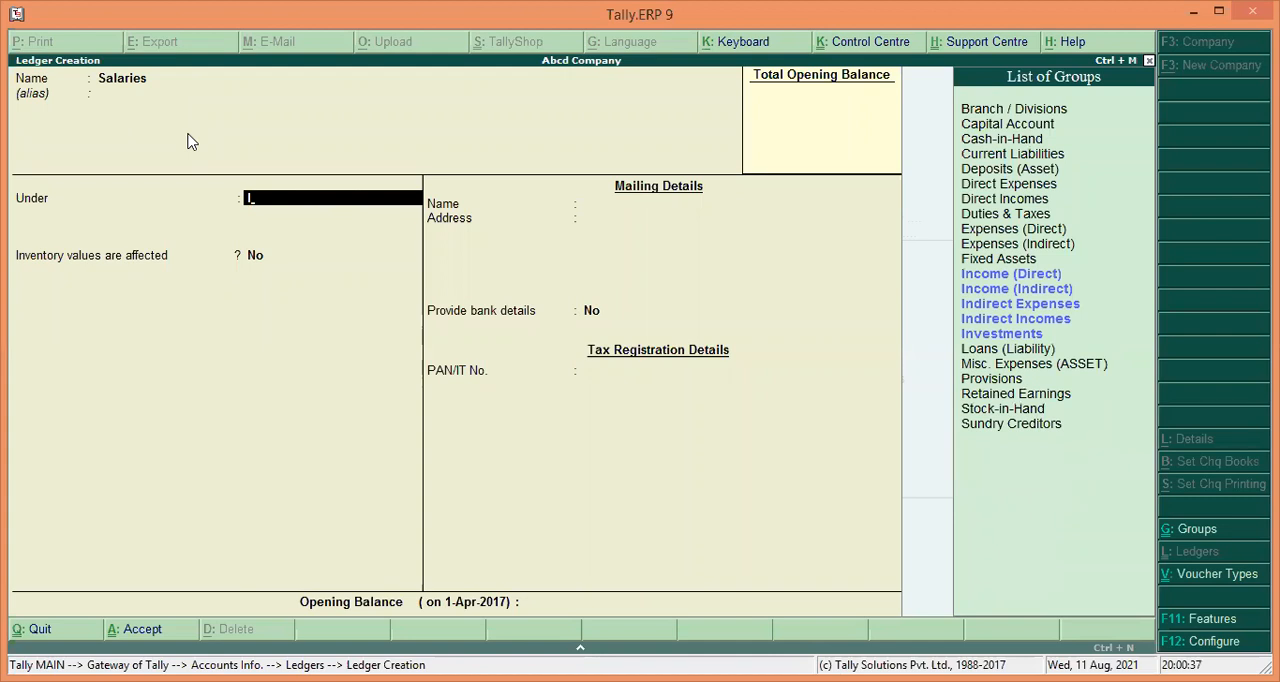
key("Down")
key("Down")
key("Down")
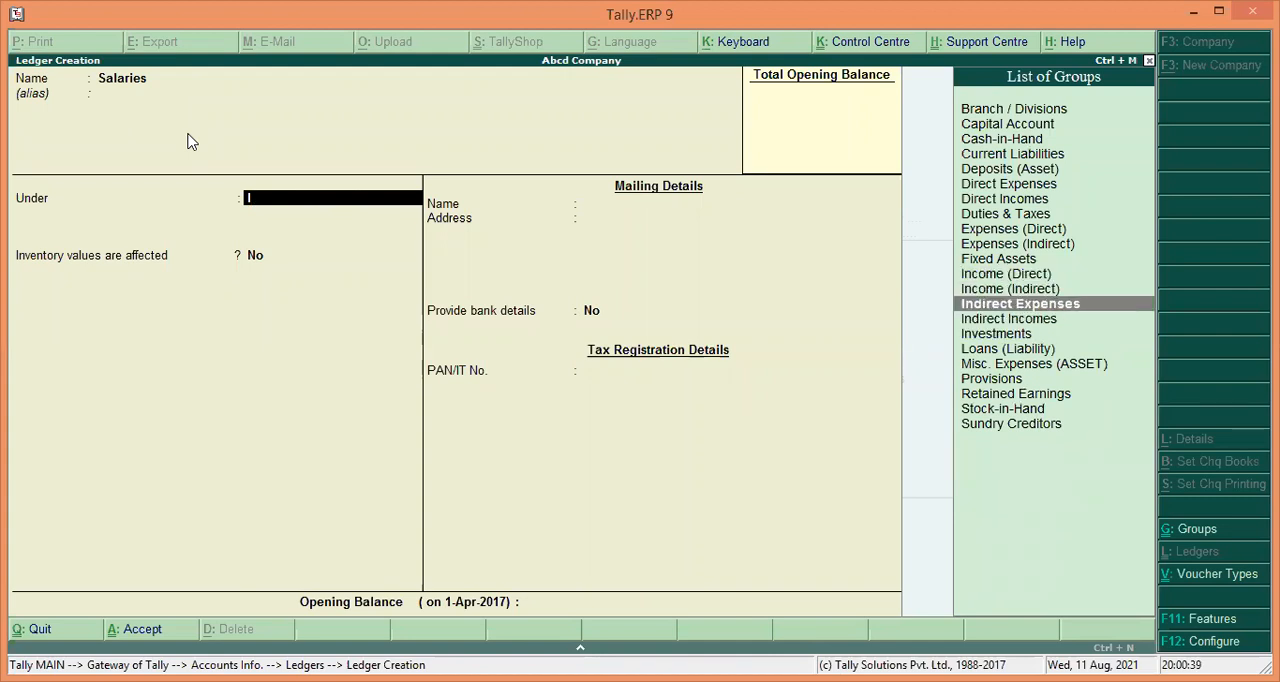
key("Return")
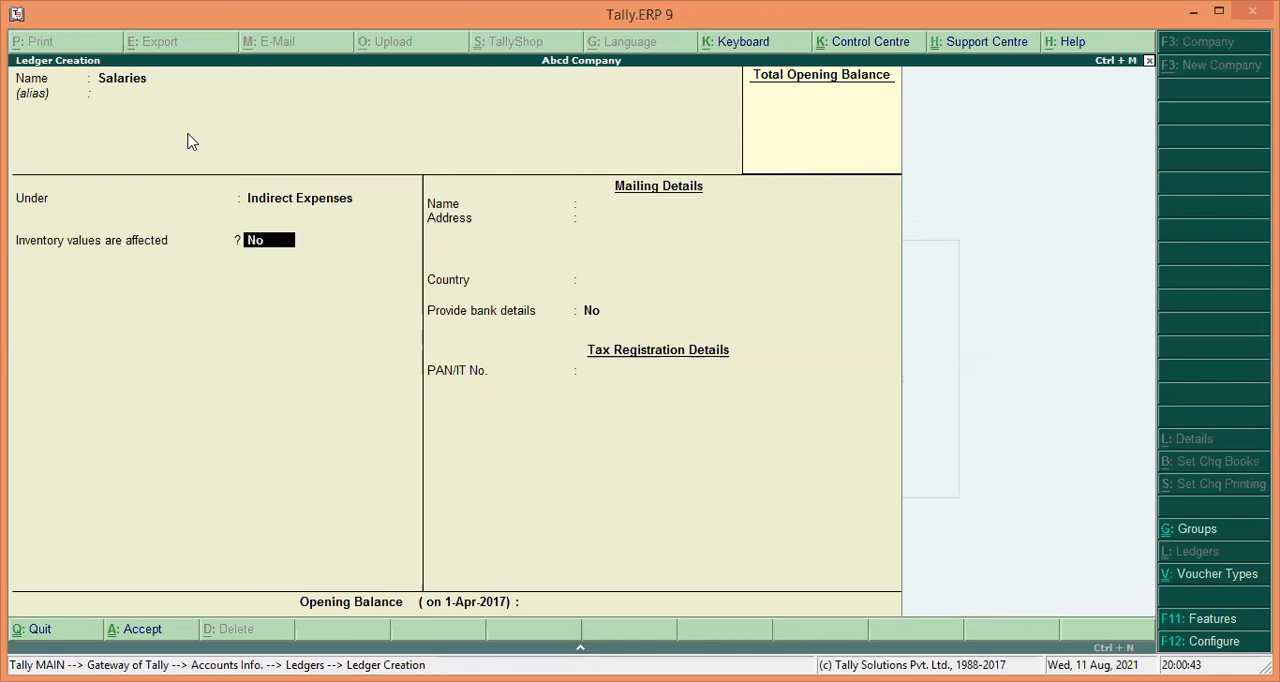
key("Return")
key("Return")
key("Return")
key("Return")
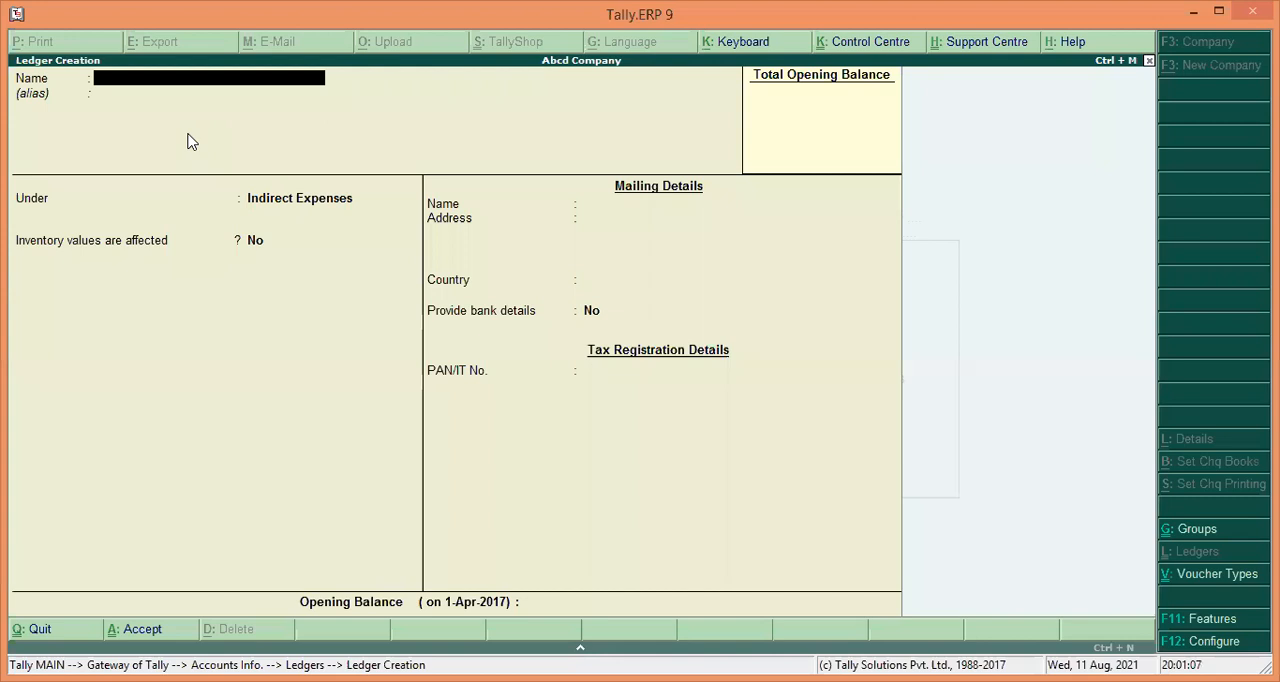
Create and save a ledger named Office Rent under the Indirect Expenses group.
type("O")
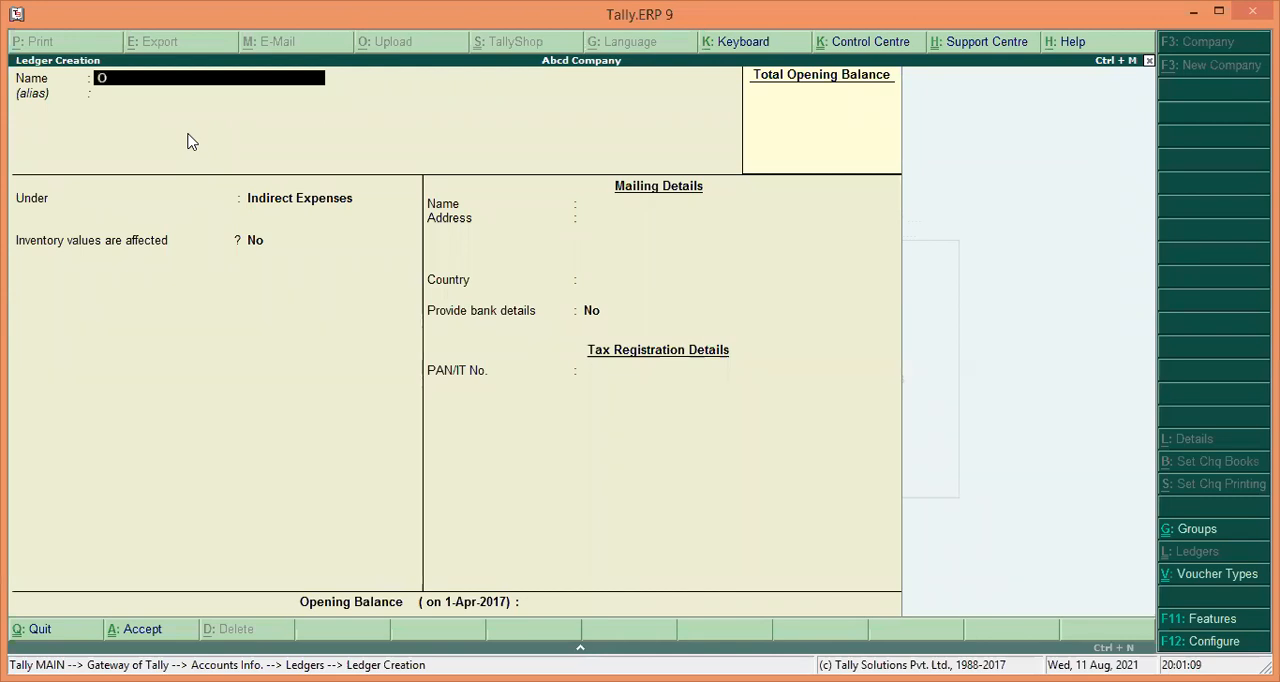
type("ffice Re")
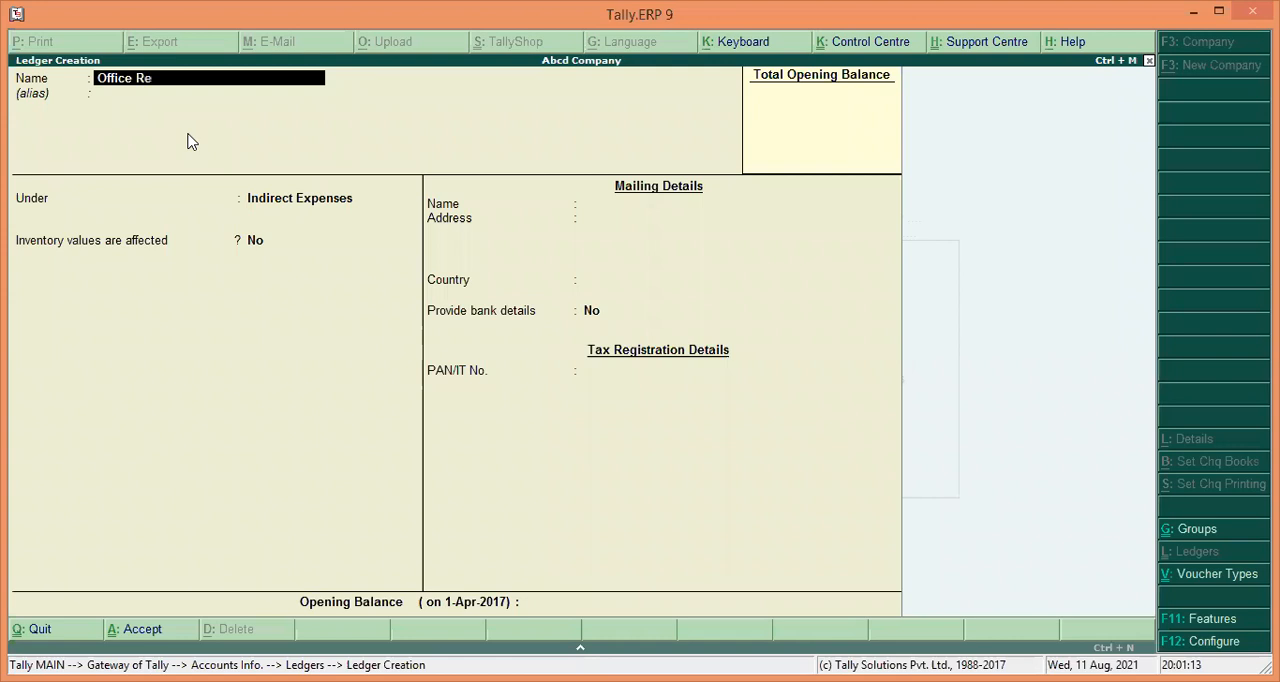
type("nt")
key("Return")
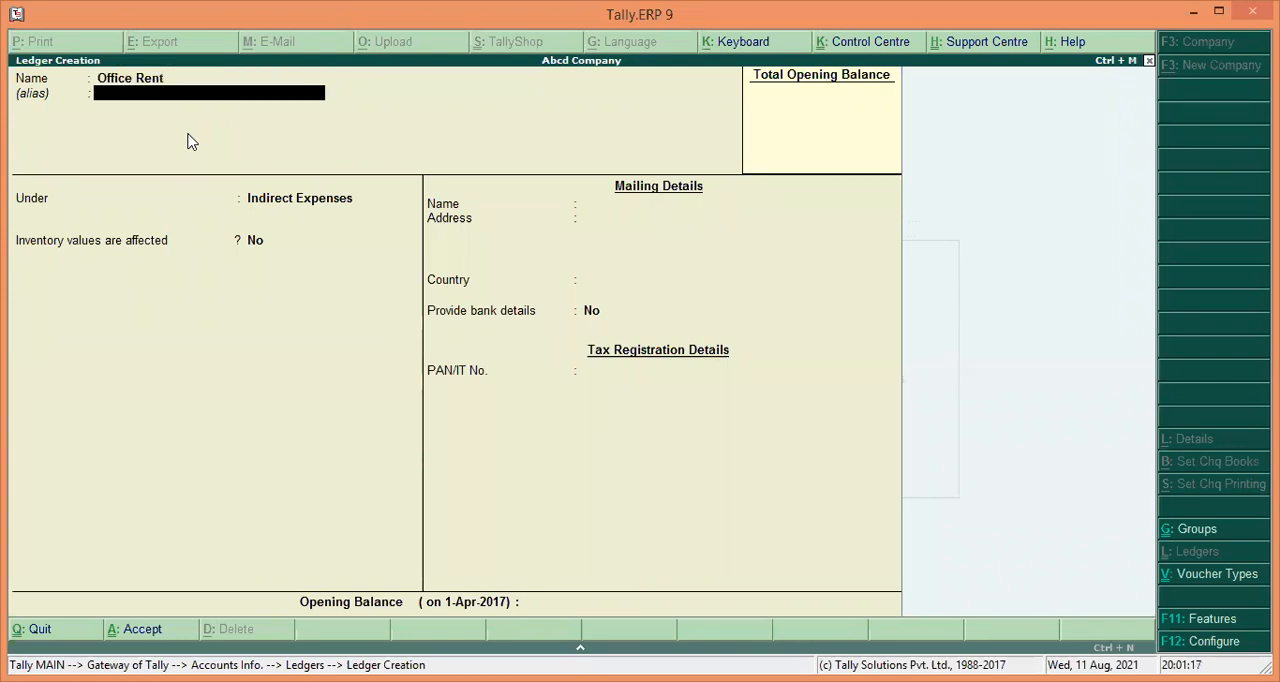
key("Return")
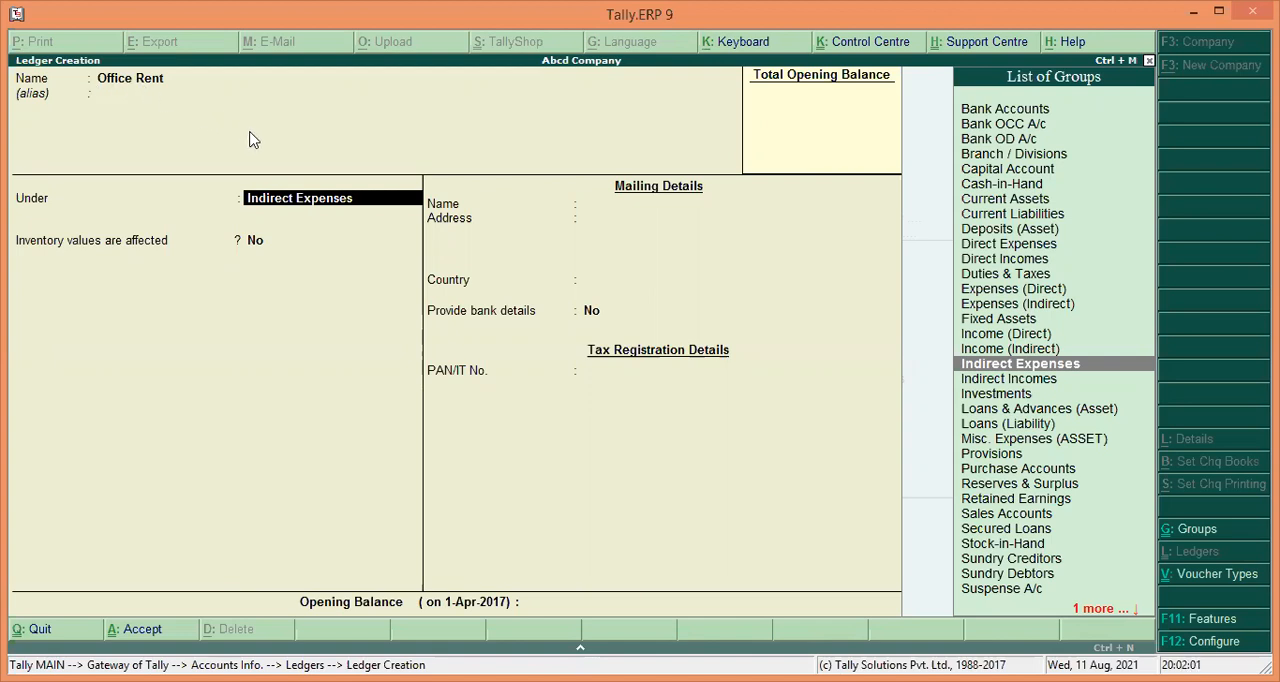
key("Return")
key("Return")
key("Return")
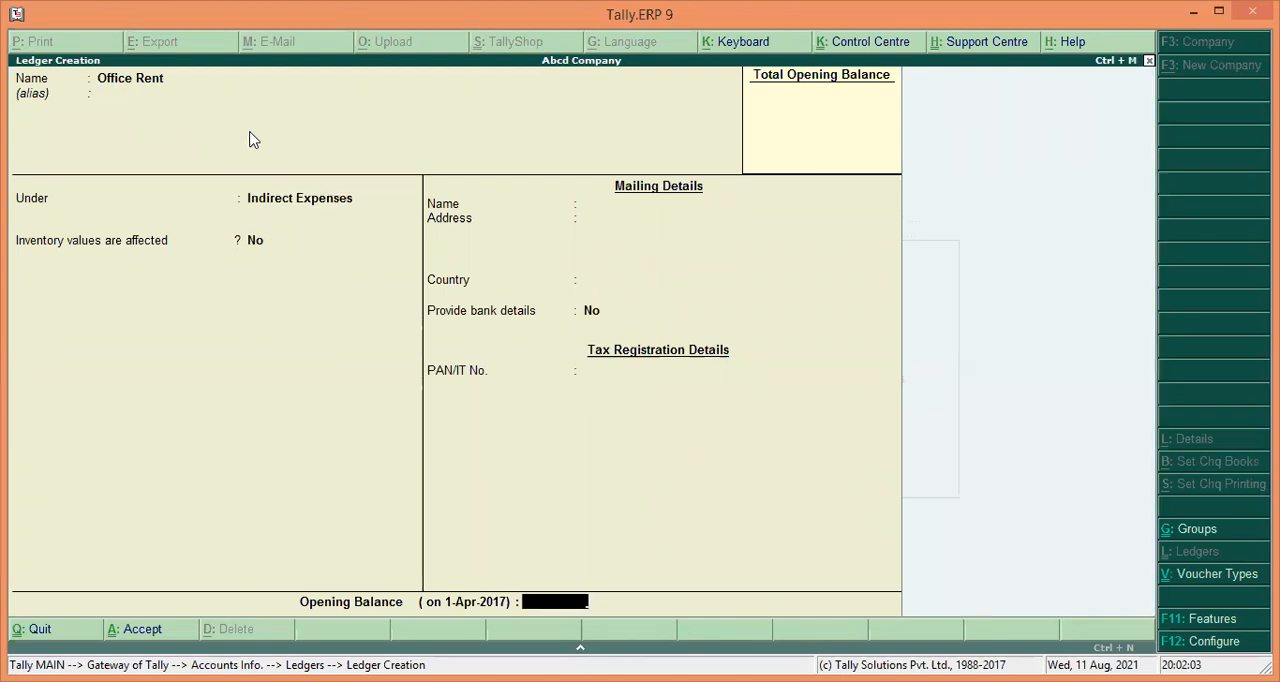
key("Return")
key("Return")
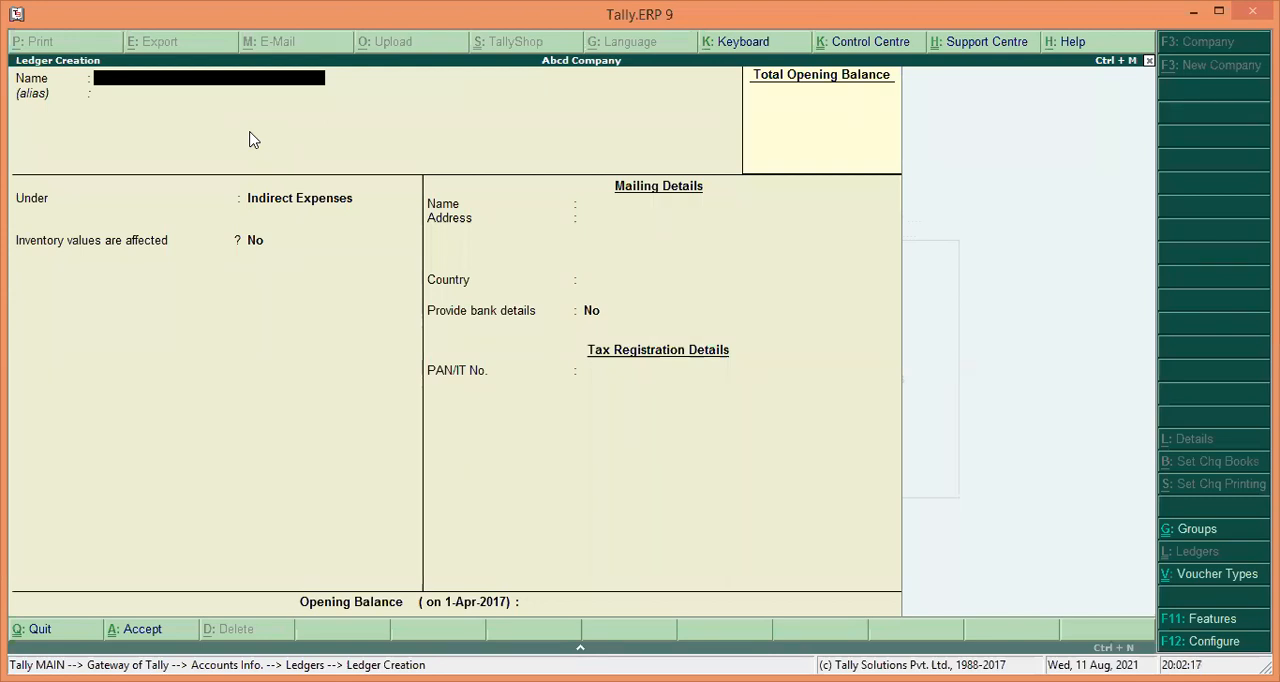
Create and save a ledger named Insurance under the Indirect Expenses group.
type("nsurance")
key("Return")
key("Return")
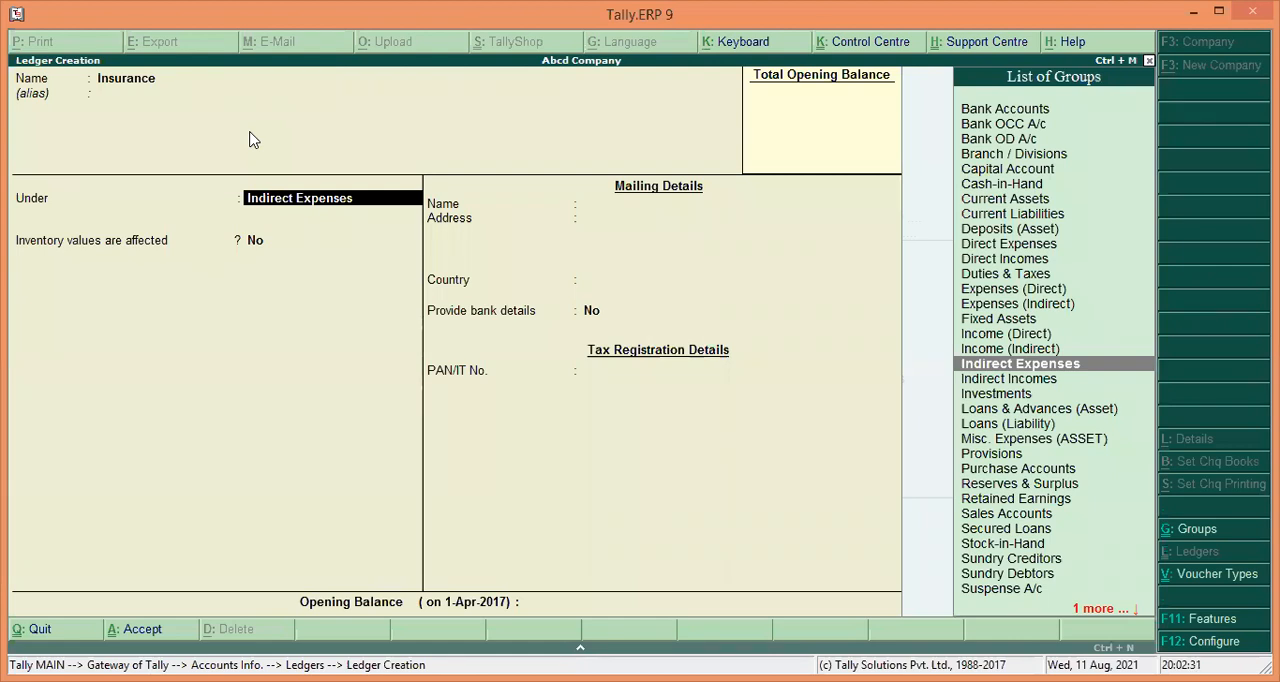
key("Return")
key("Return")
key("Return")
key("Return")
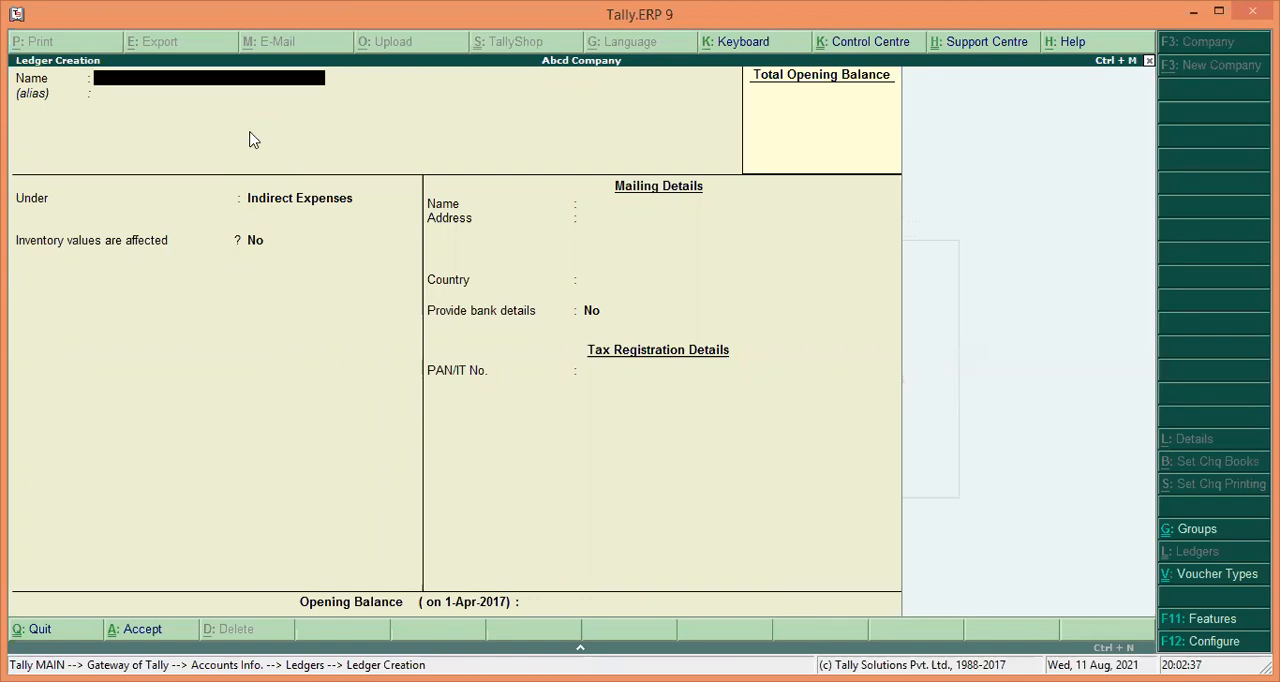
Create a ledger named Productivity Wages under the Direct Expenses group.
type("Productivity Wage")
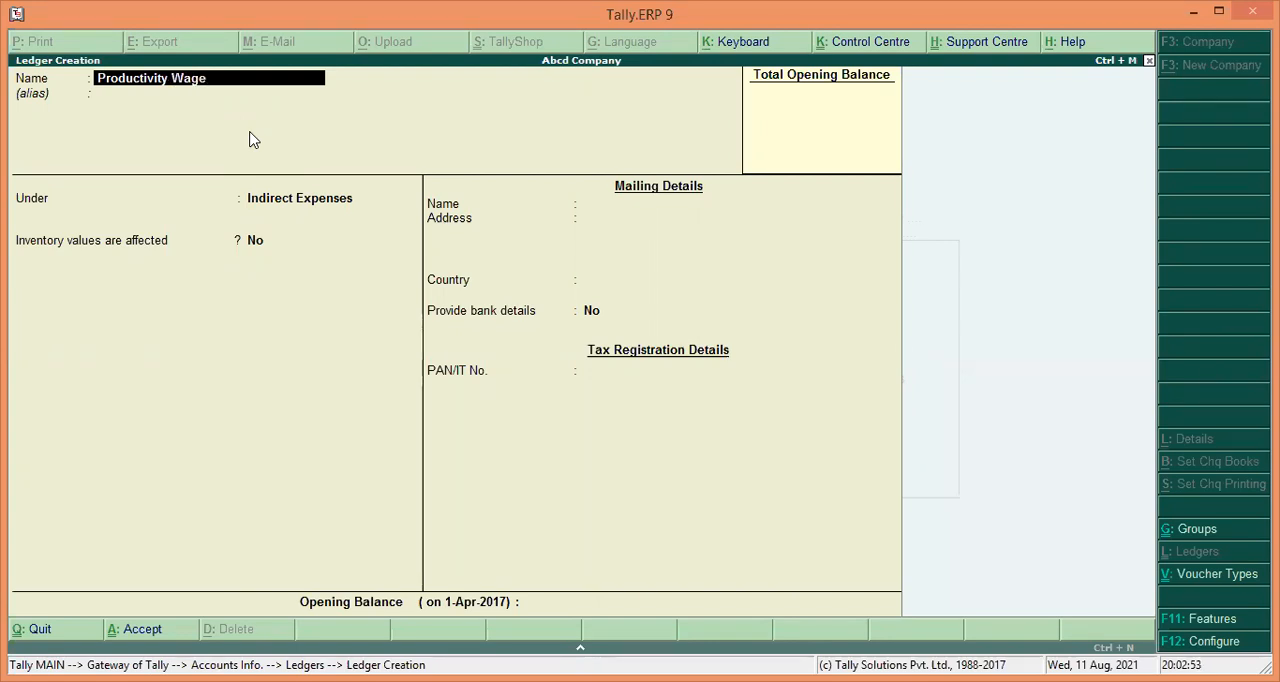
type("s")
key("Return")
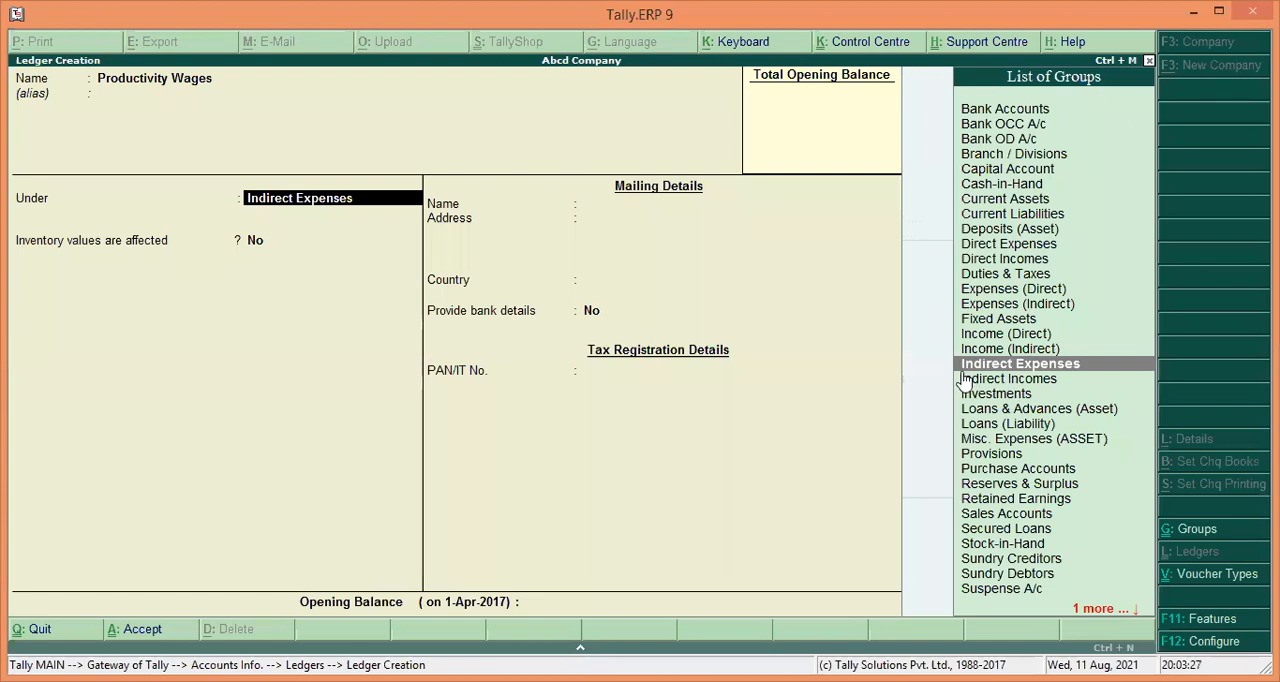
type("D")
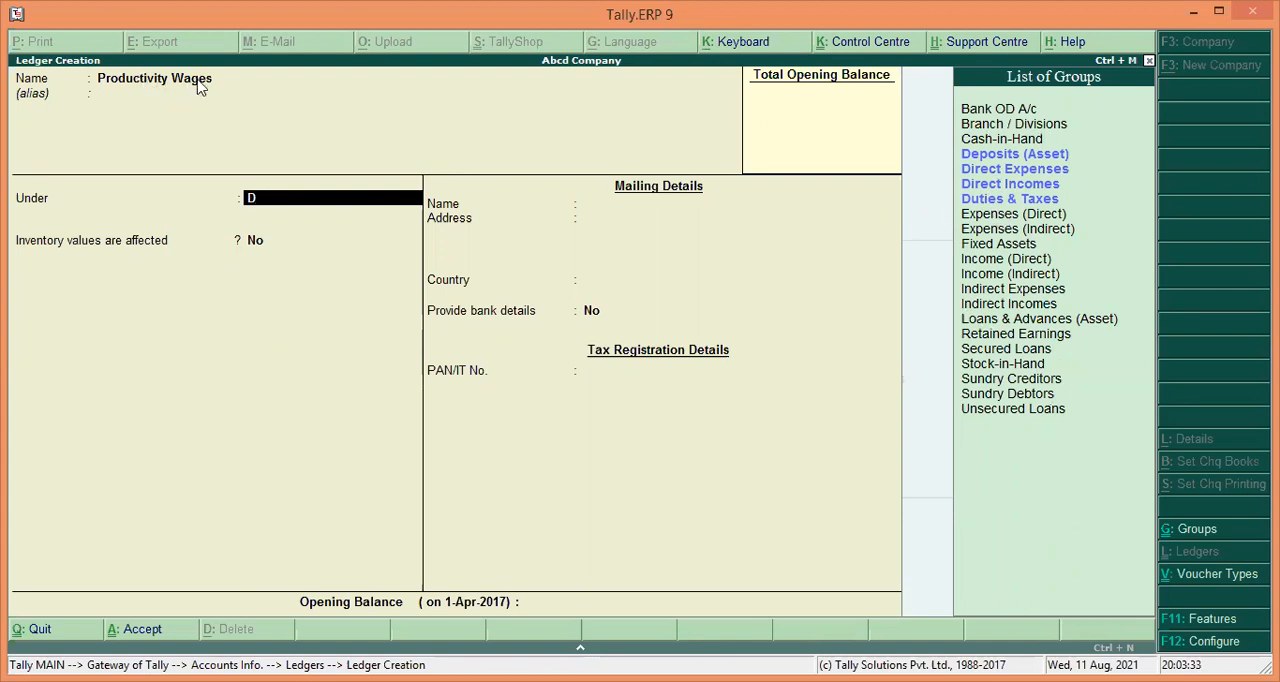
key("Down")
key("Down")
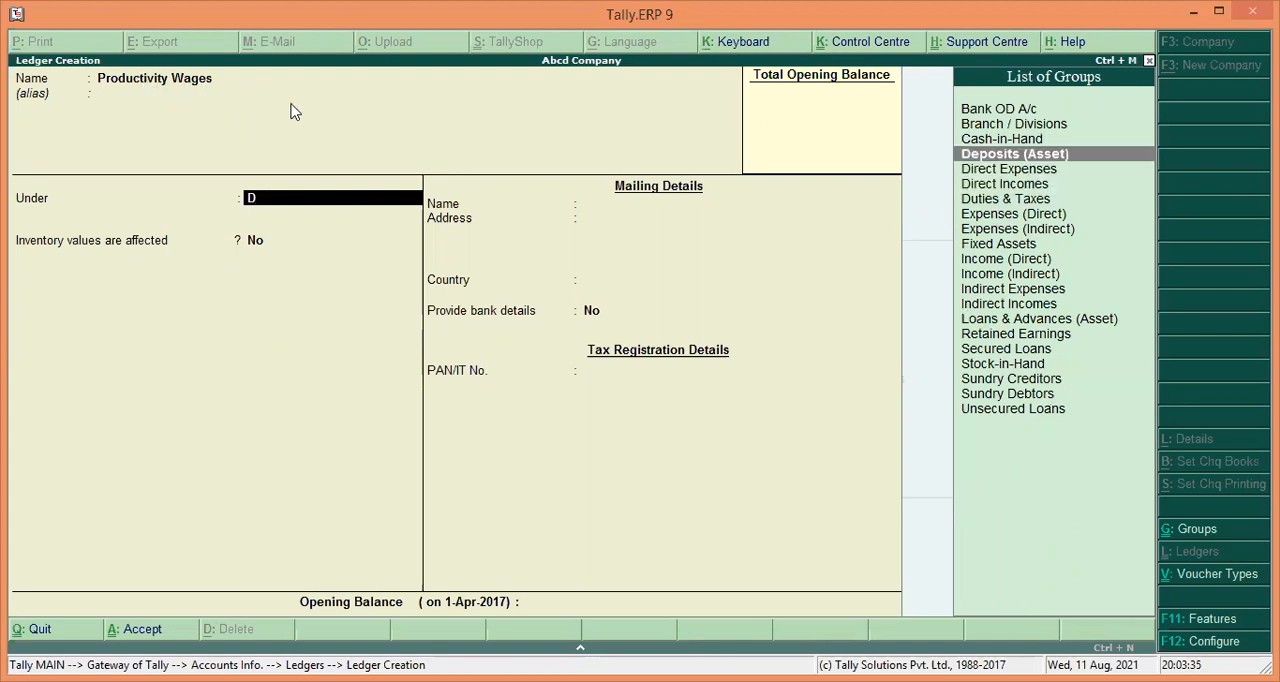
key("Return")
key("Return")
key("Return")
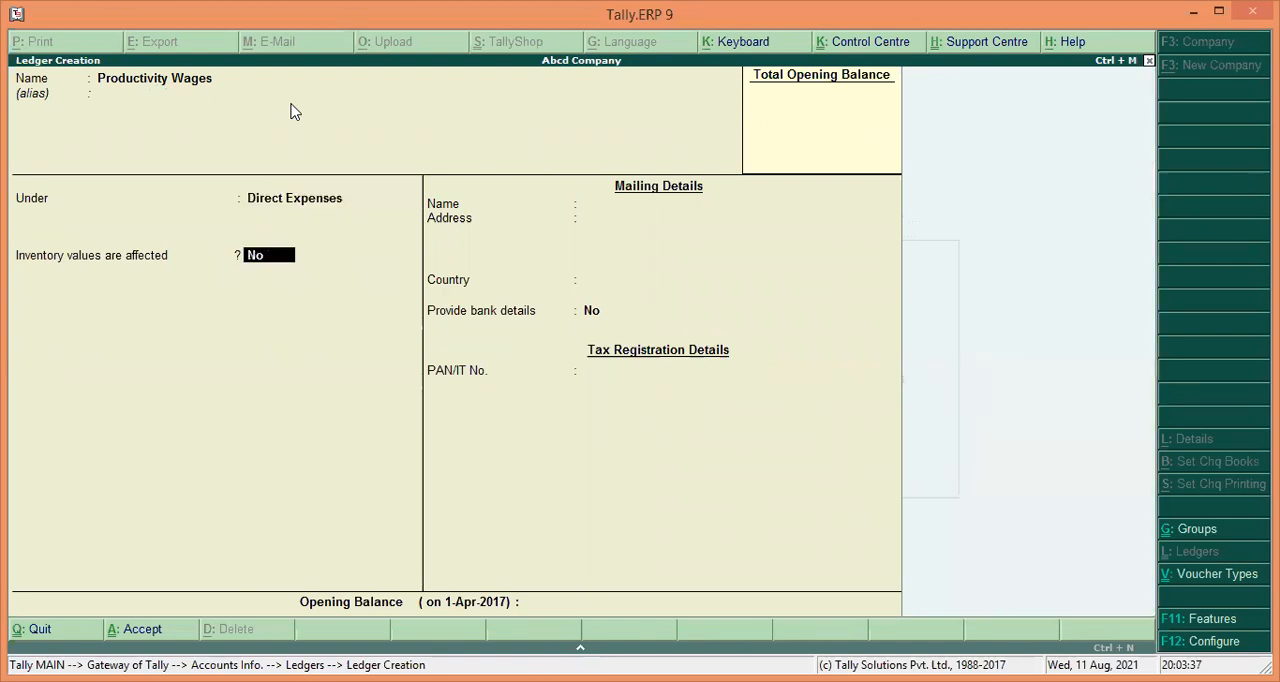
Save the Productivity Wages ledger with inventory values not affected.
key("Return")
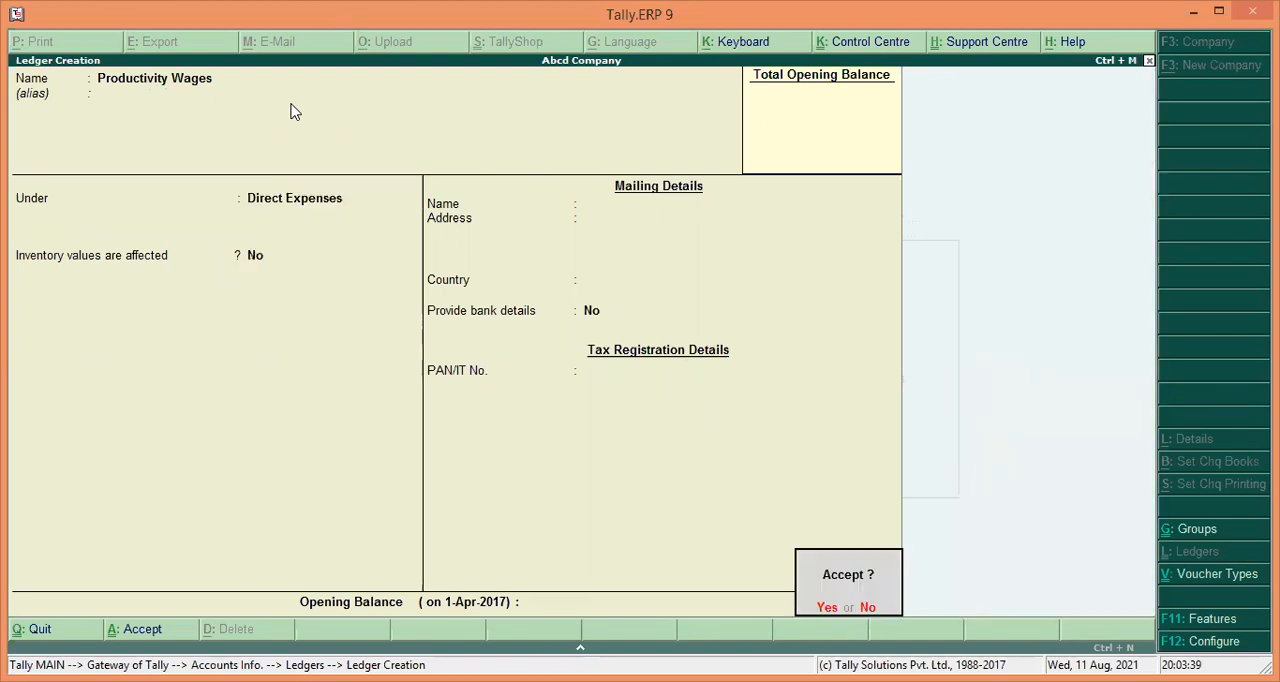
key("Return")
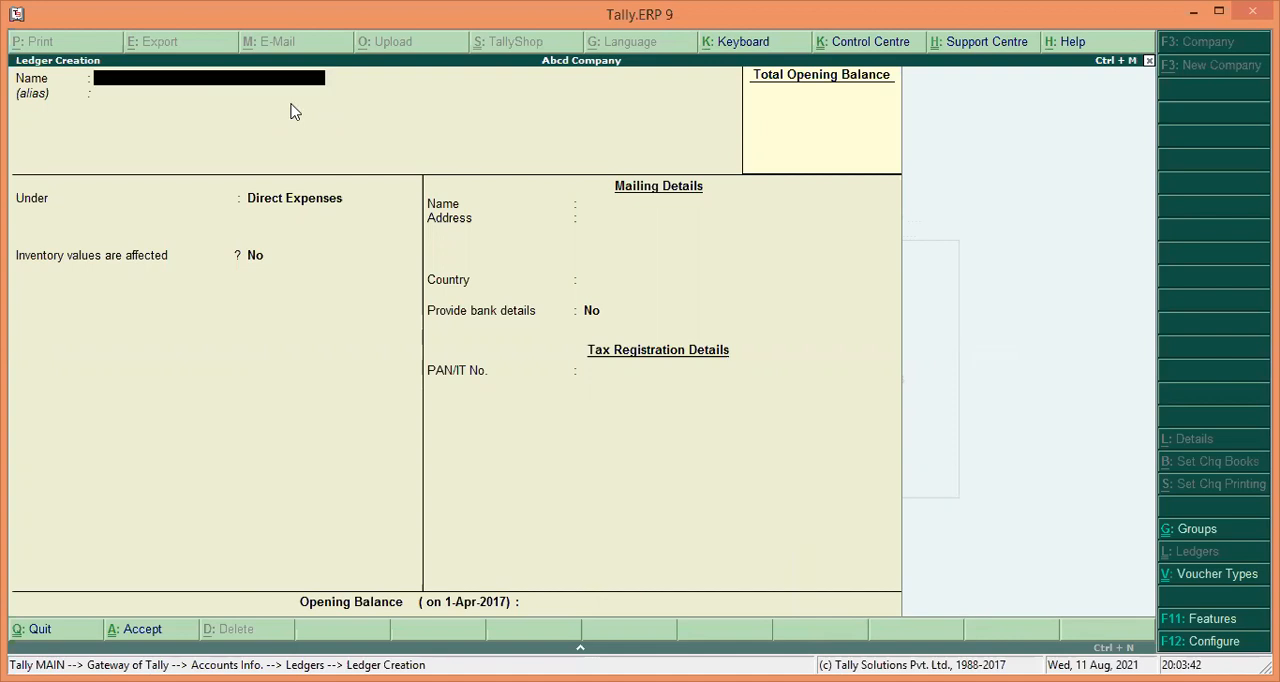
Create and save a ledger named Sales under the Sales Accounts group with inventory values affected.
type("Sales")
key("Return")
key("Return")
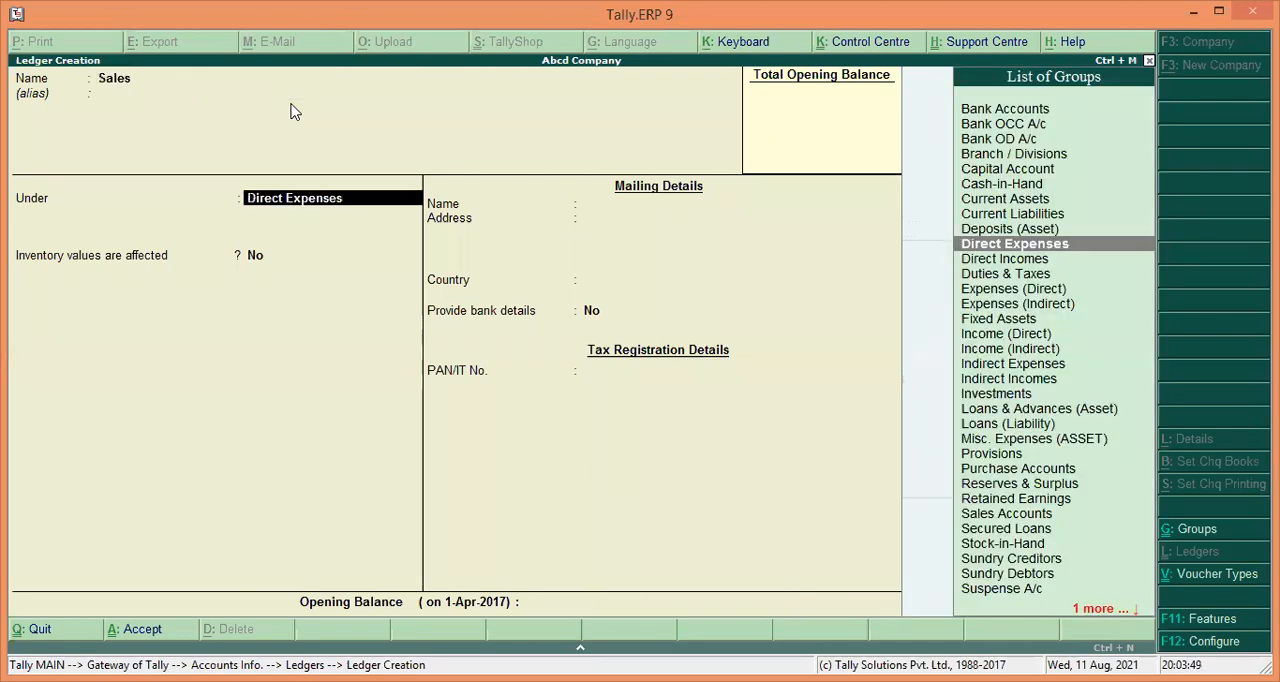
type("S")
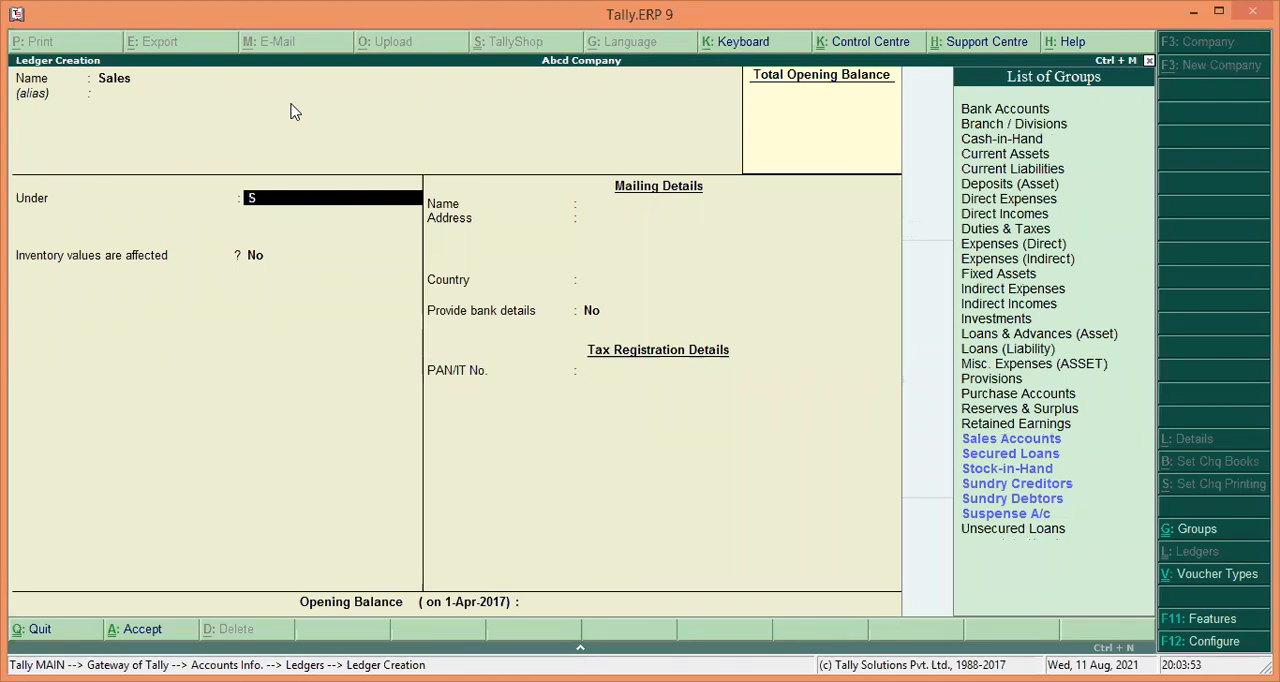
key("Down")
key("Return")
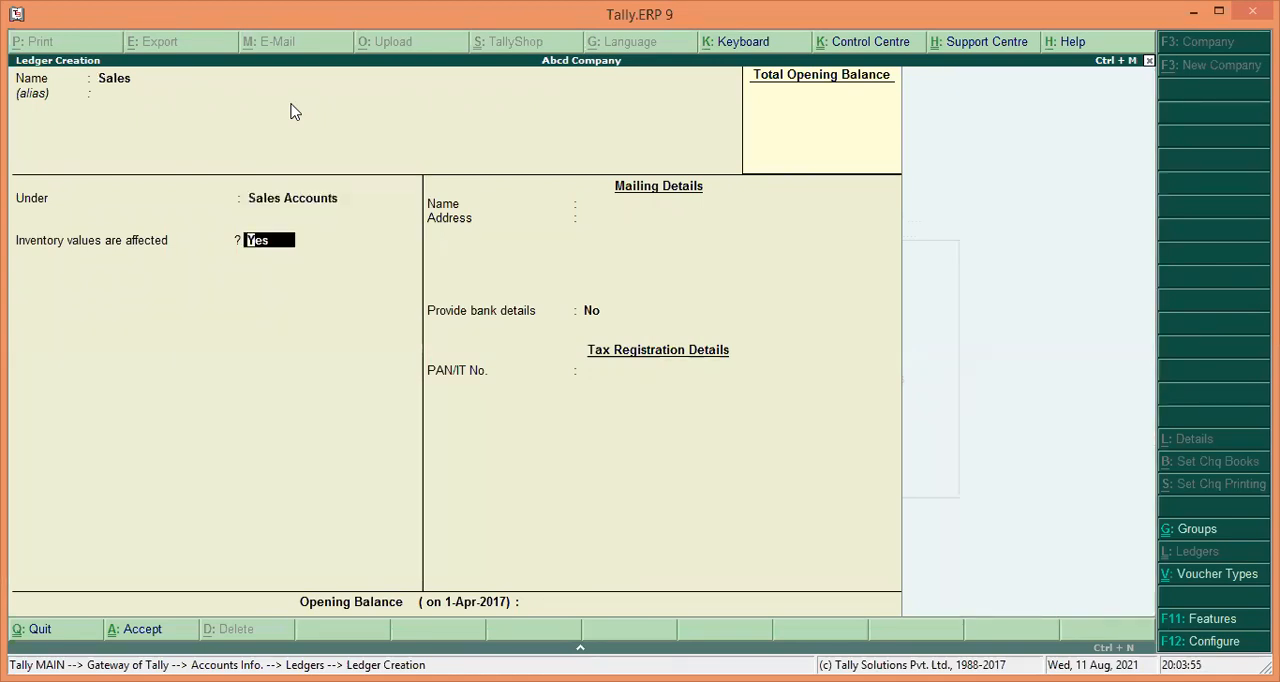
key("Return")
key("Return")
key("Return")
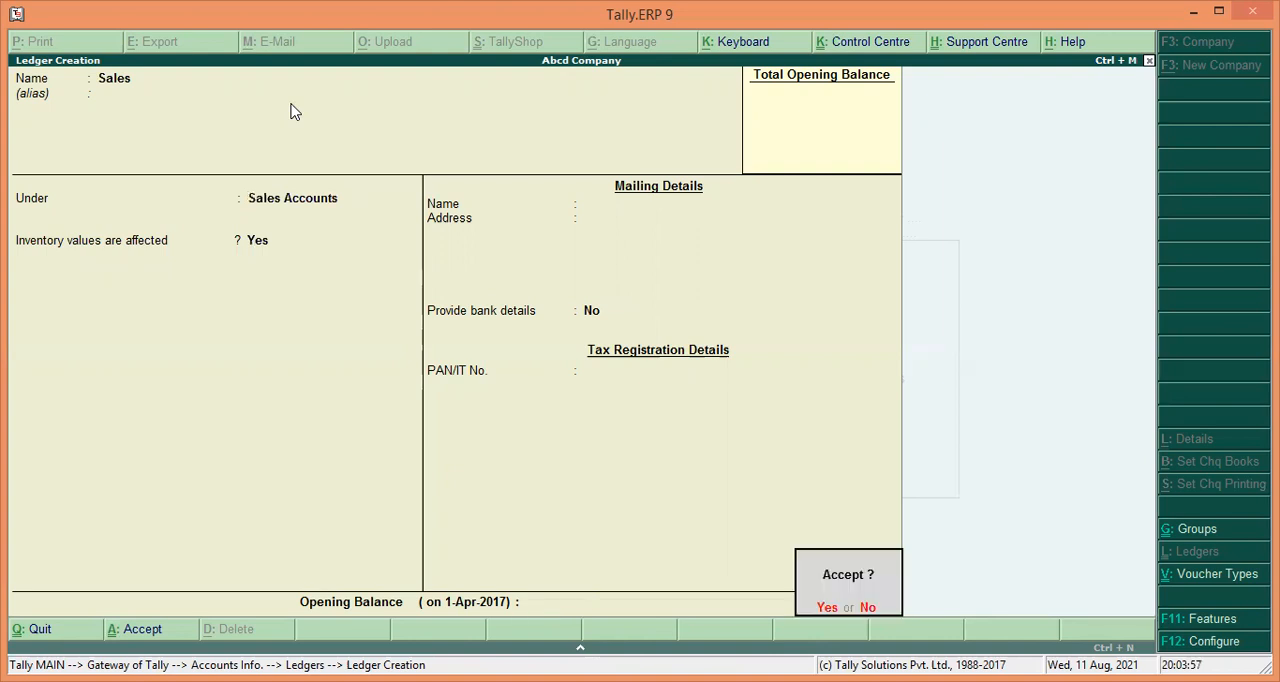
key("Return")
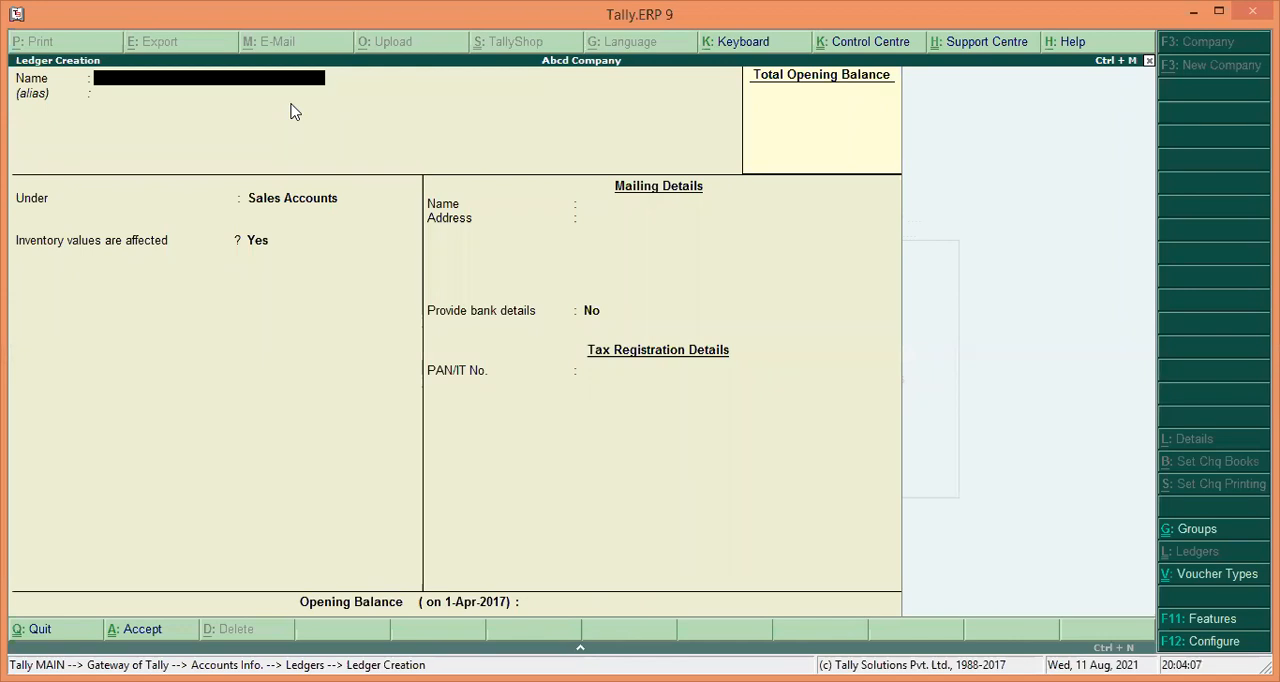
Create a ledger named Loss by Fire under the Direct Incomes group.
type("Loss by Fire")
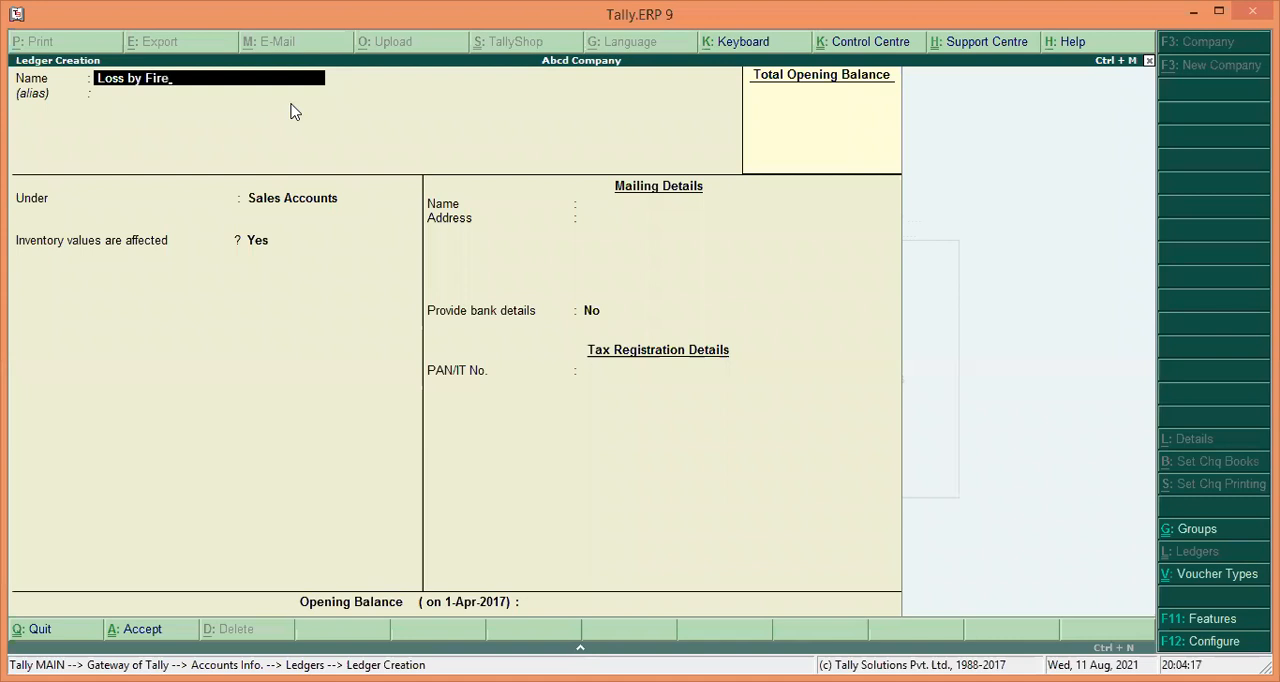
key("Return")
key("Return")
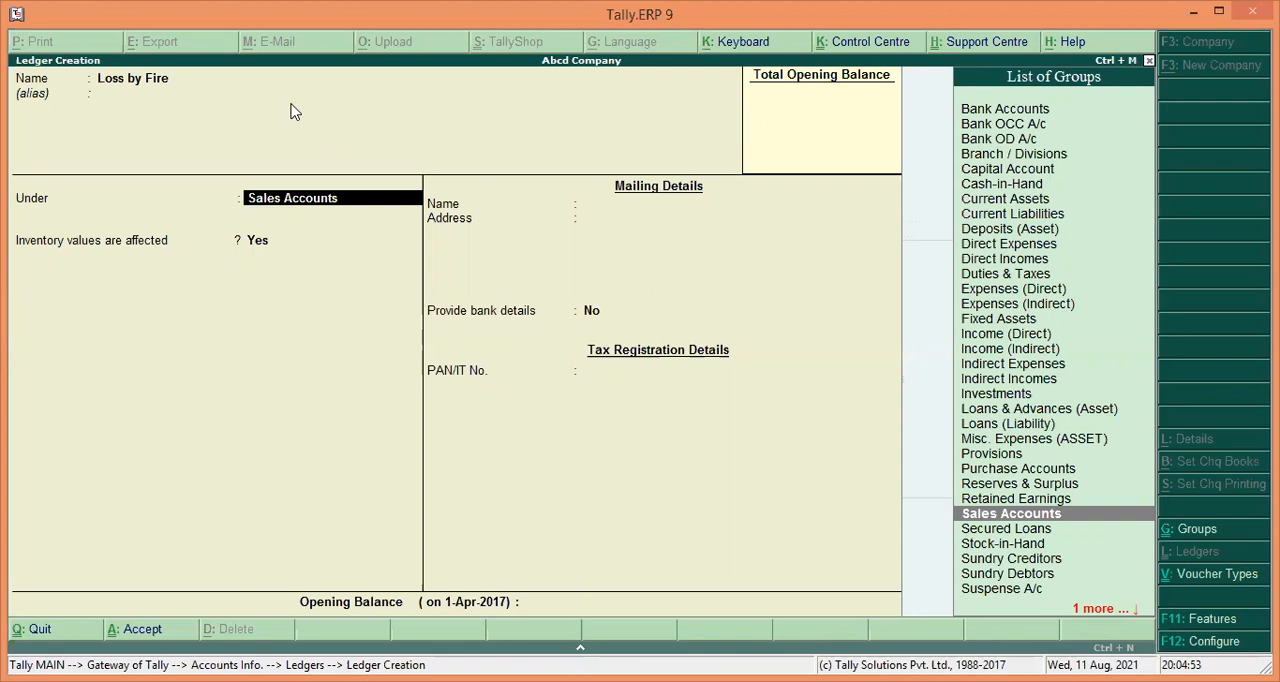
type("D")
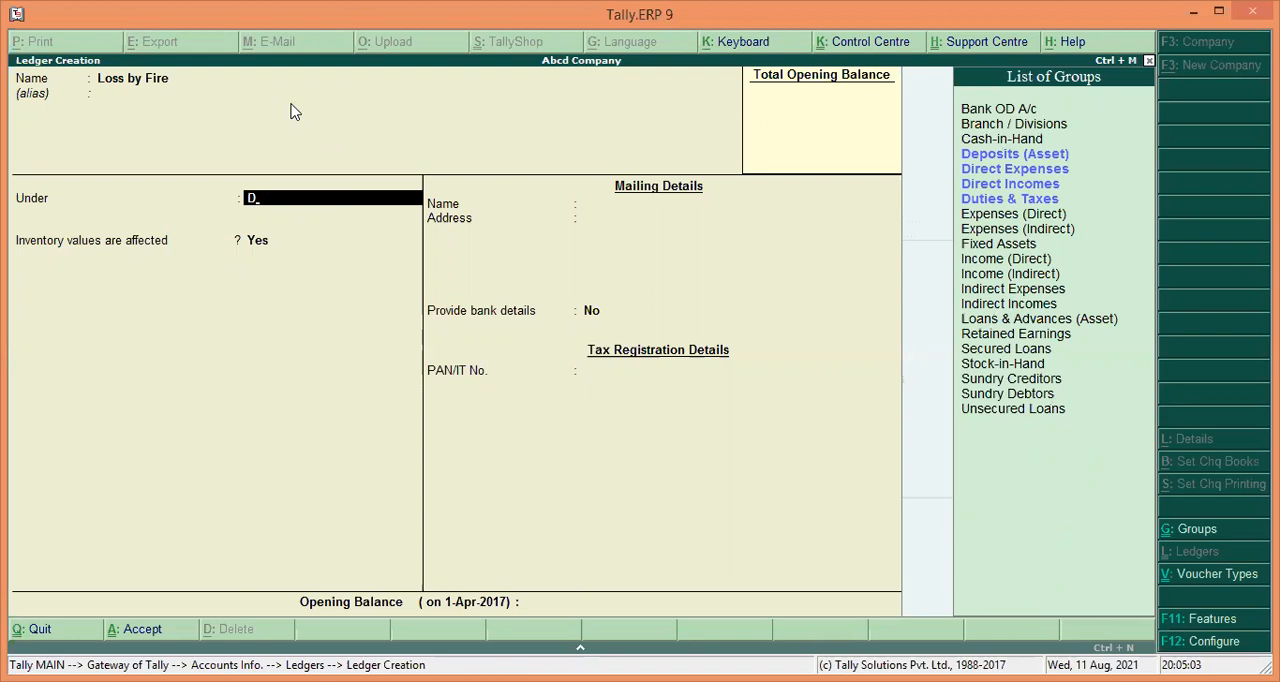
key("Down")
key("Down")
key("Down")
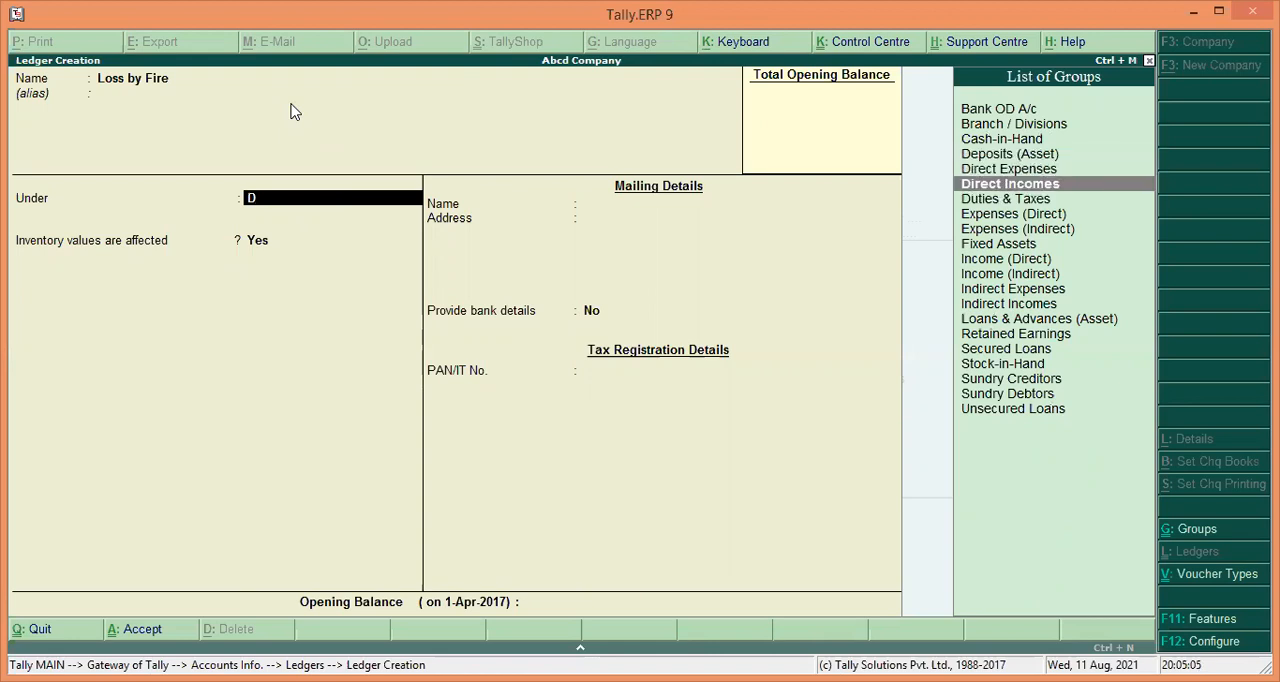
key("Return")
key("Return")
key("Return")
key("Return")
key("Return")
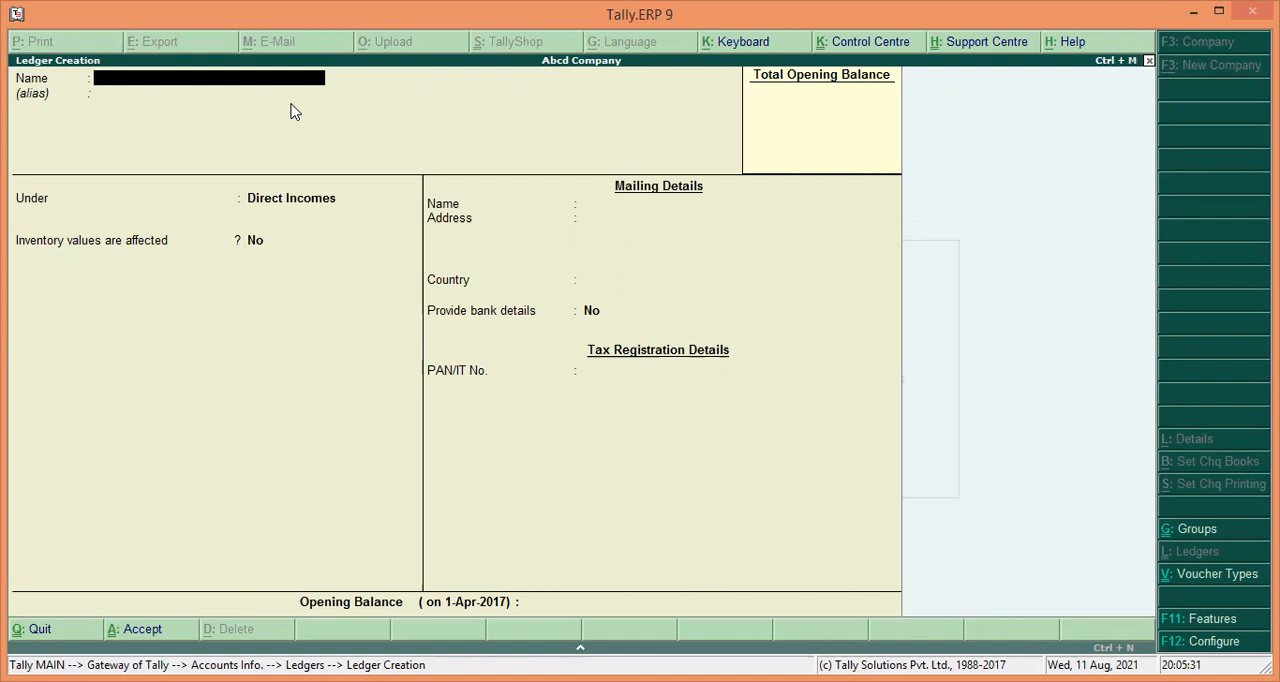
Create a ledger named Printing &Stationery and place it under the Indirect Expenses group.
type("Printing")
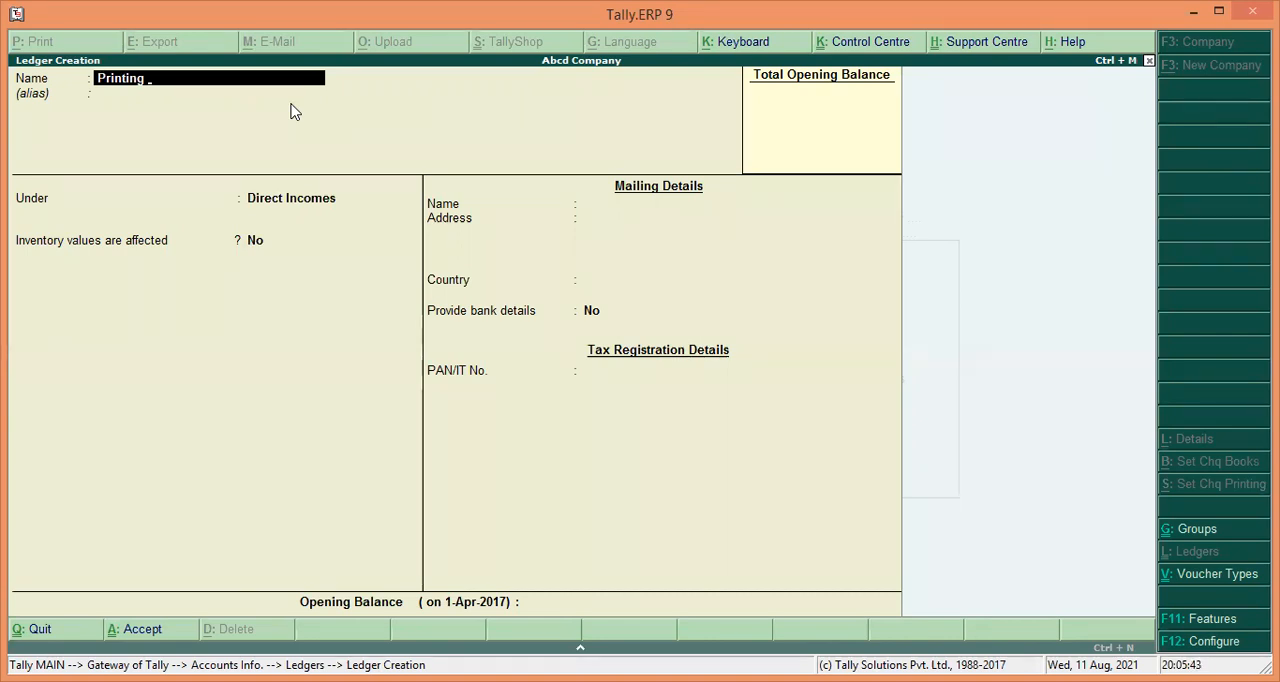
type("&Stationery")
key("Return")
key("Return")
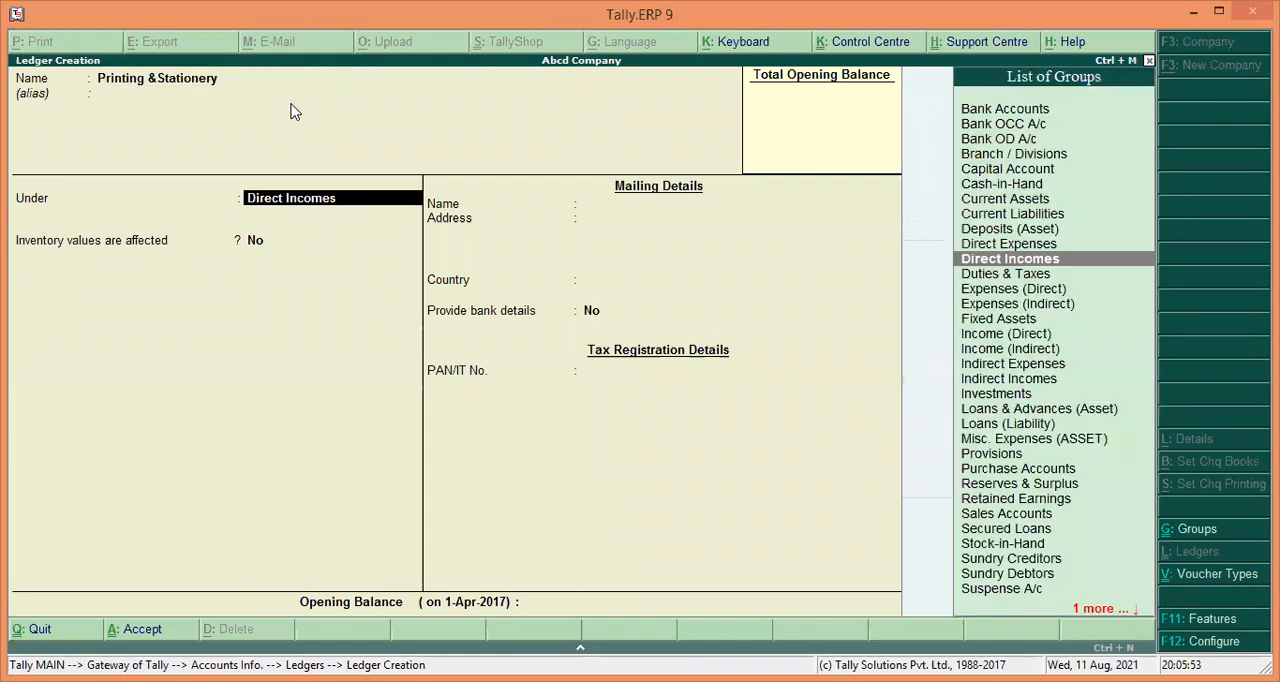
type("I")
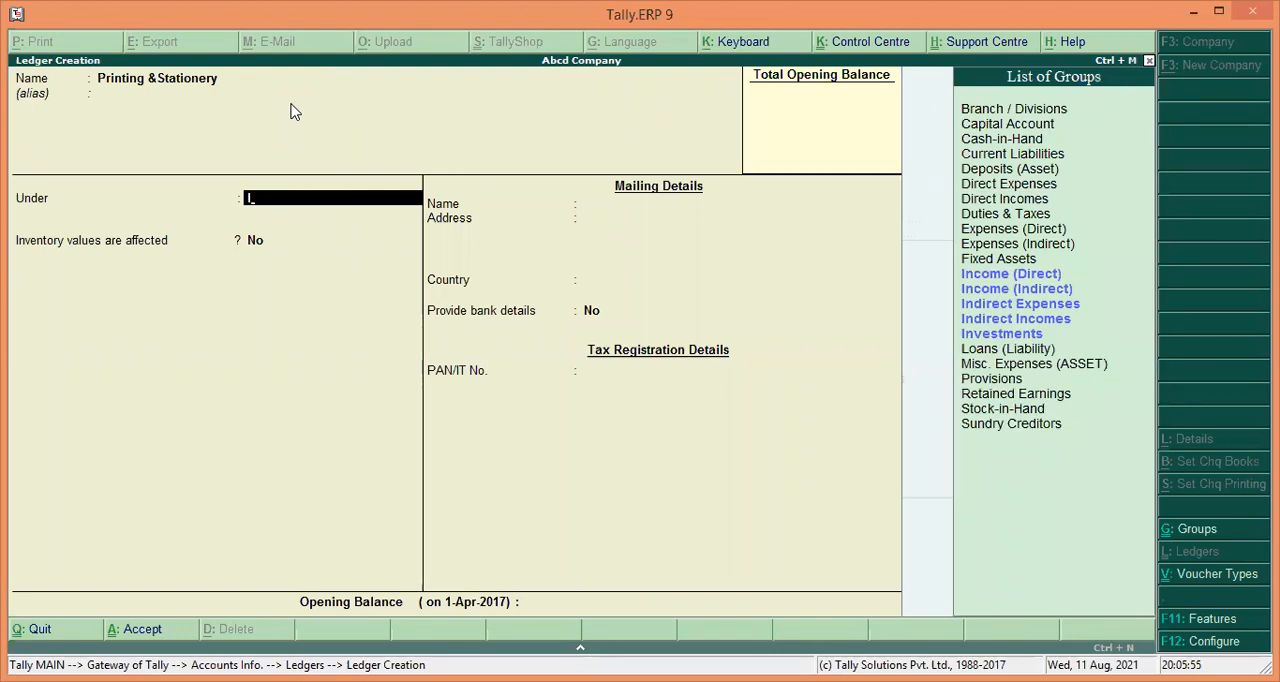
key("Down")
key("Down")
key("Down")
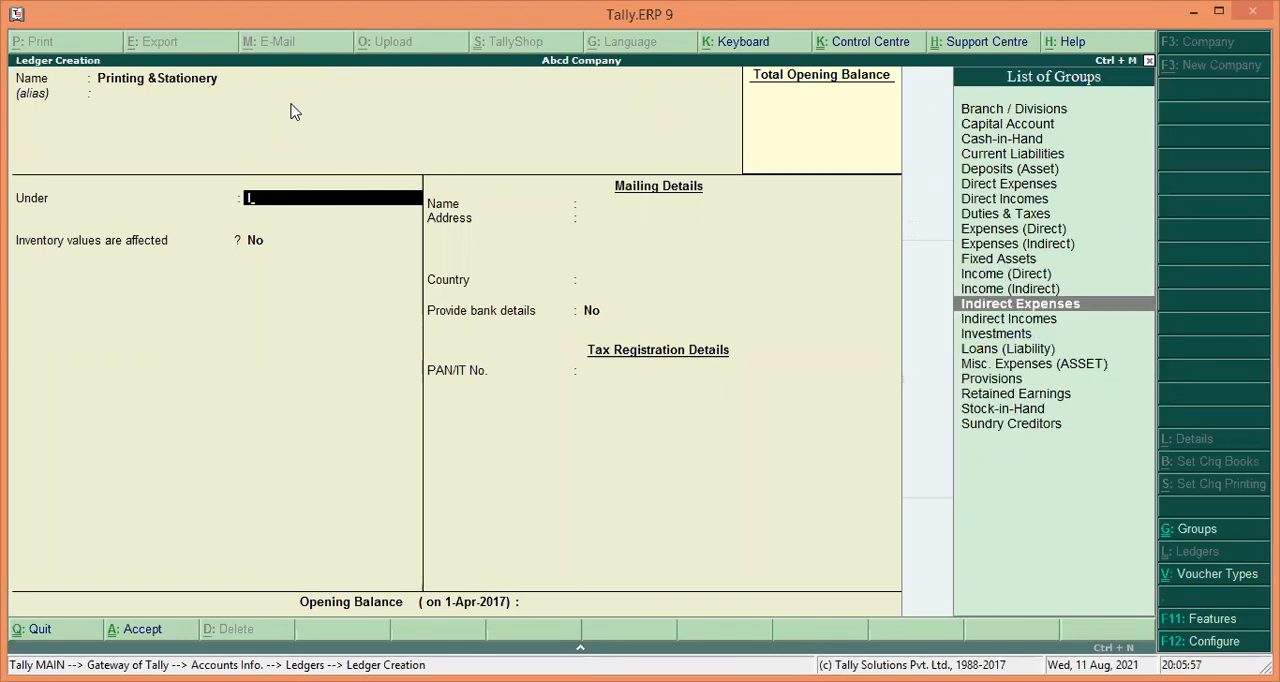
Save the Printing &Stationery ledger with inventory values not affected.
key("Return")
Create a ledger named Machinery under the Fixed Assets group.
key("Return")
key("Return")
key("Return")
key("Return")
type("Machinery")
key("Return")
key("Return")
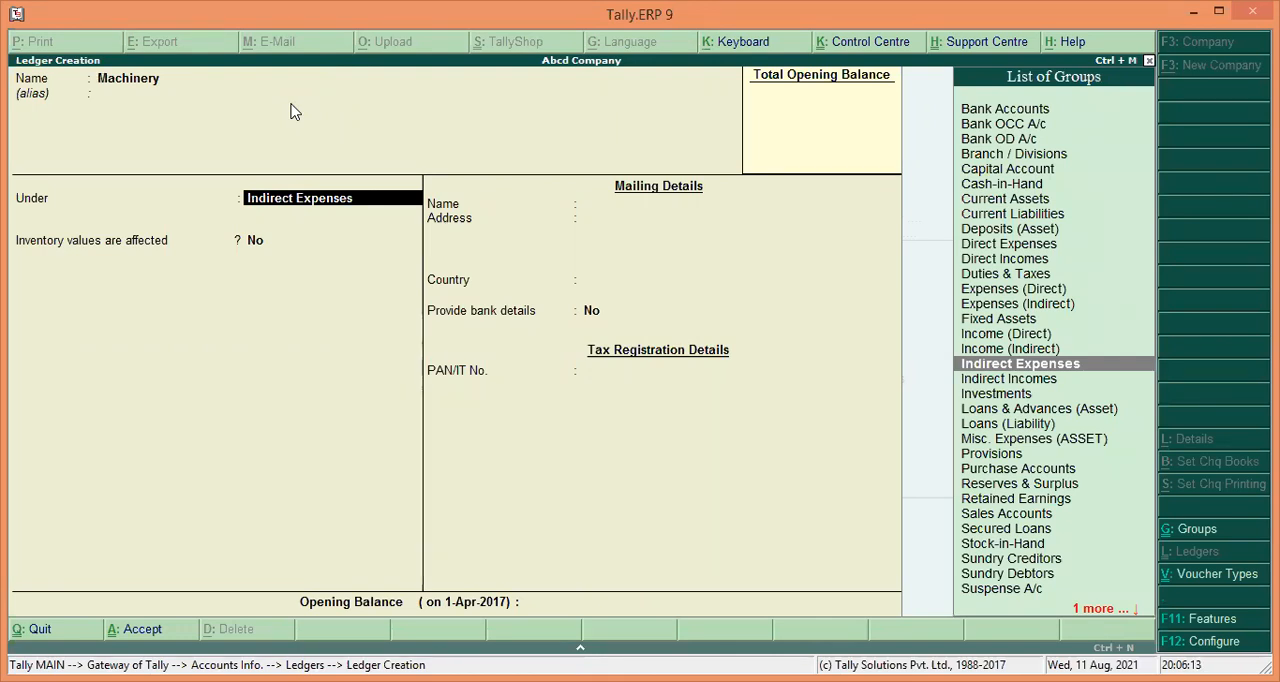
type("F")
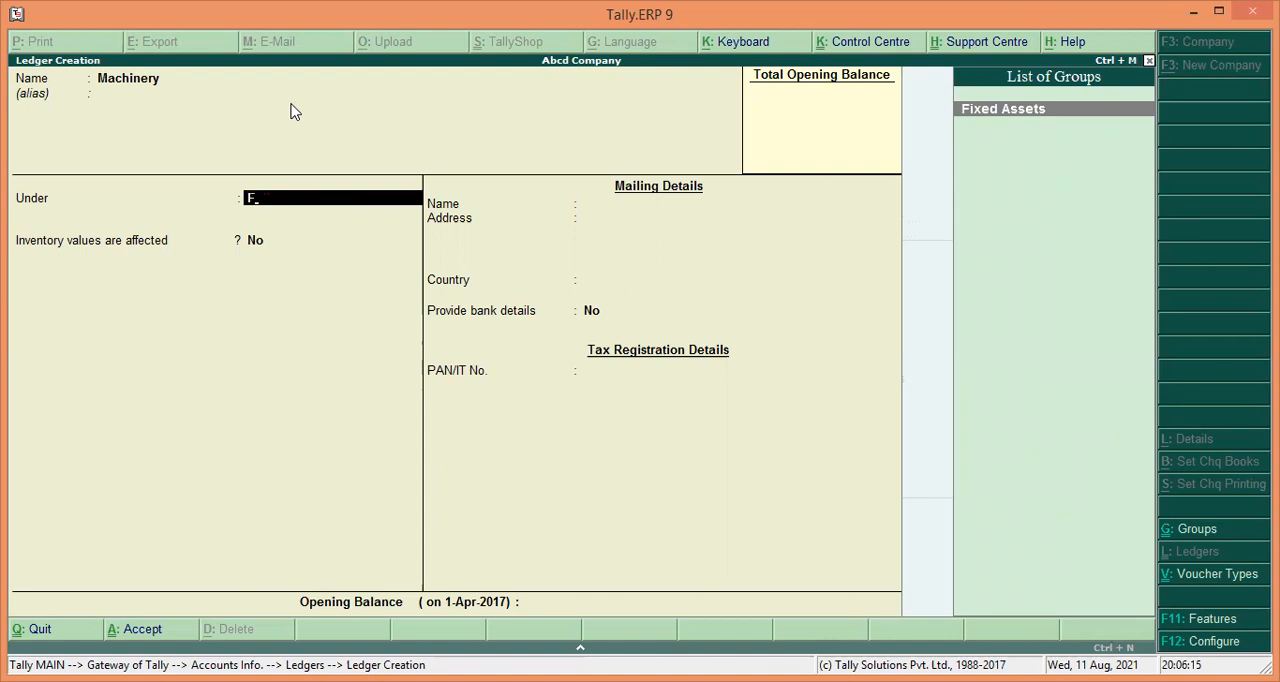
key("Return")
key("Return")
key("Return")
key("Return")
key("Return")
key("Return")
key("Return")
key("Return")
key("Return")
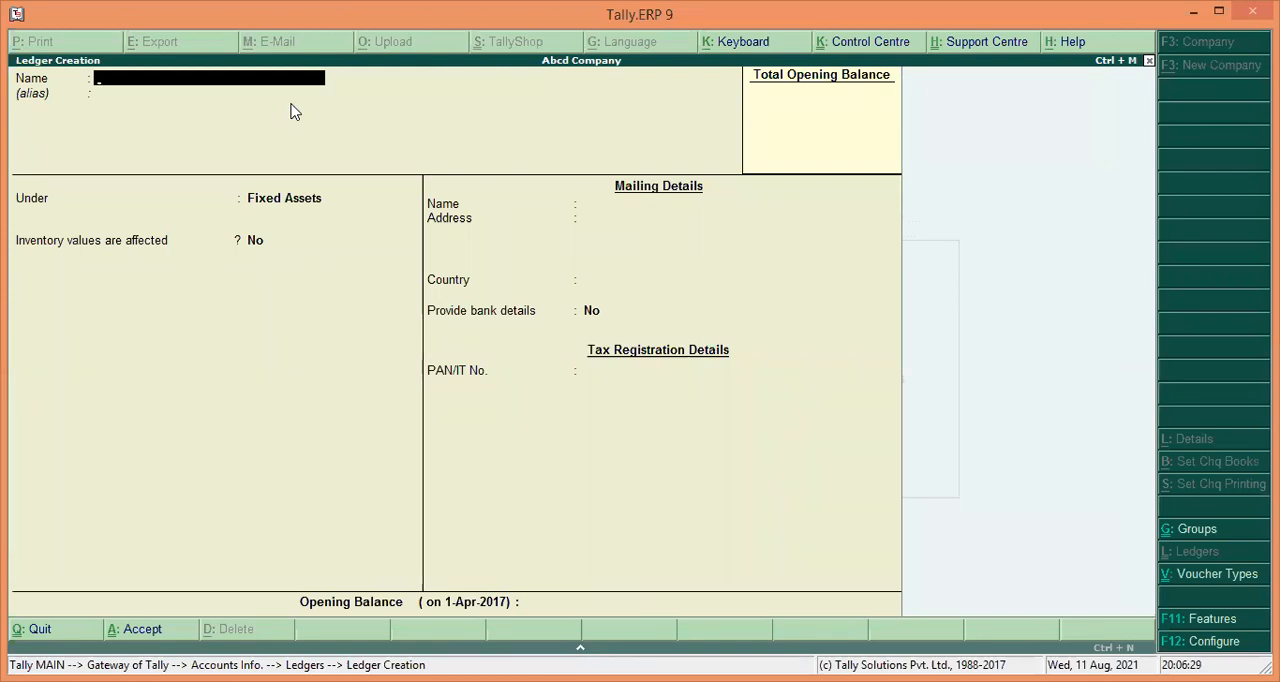
Create a ledger named Oil Water Gas and place it under the Direct Expenses group.
type("Oil Water Gas")
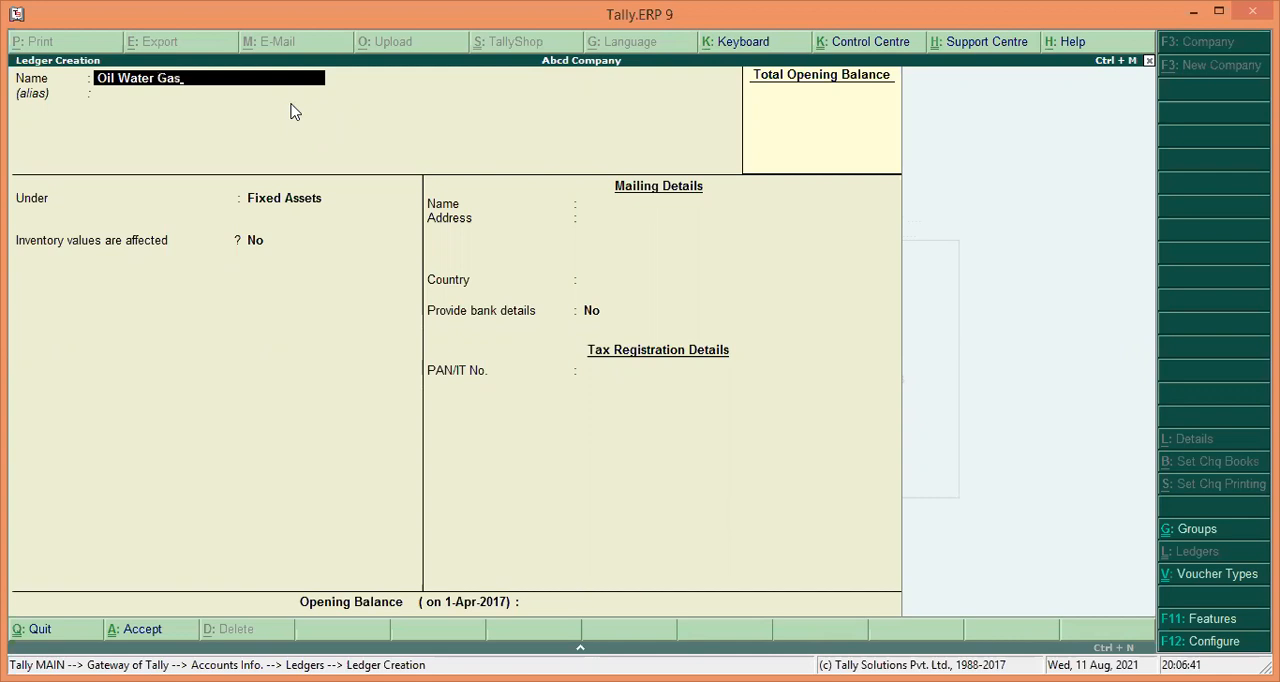
key("Return")
key("Return")
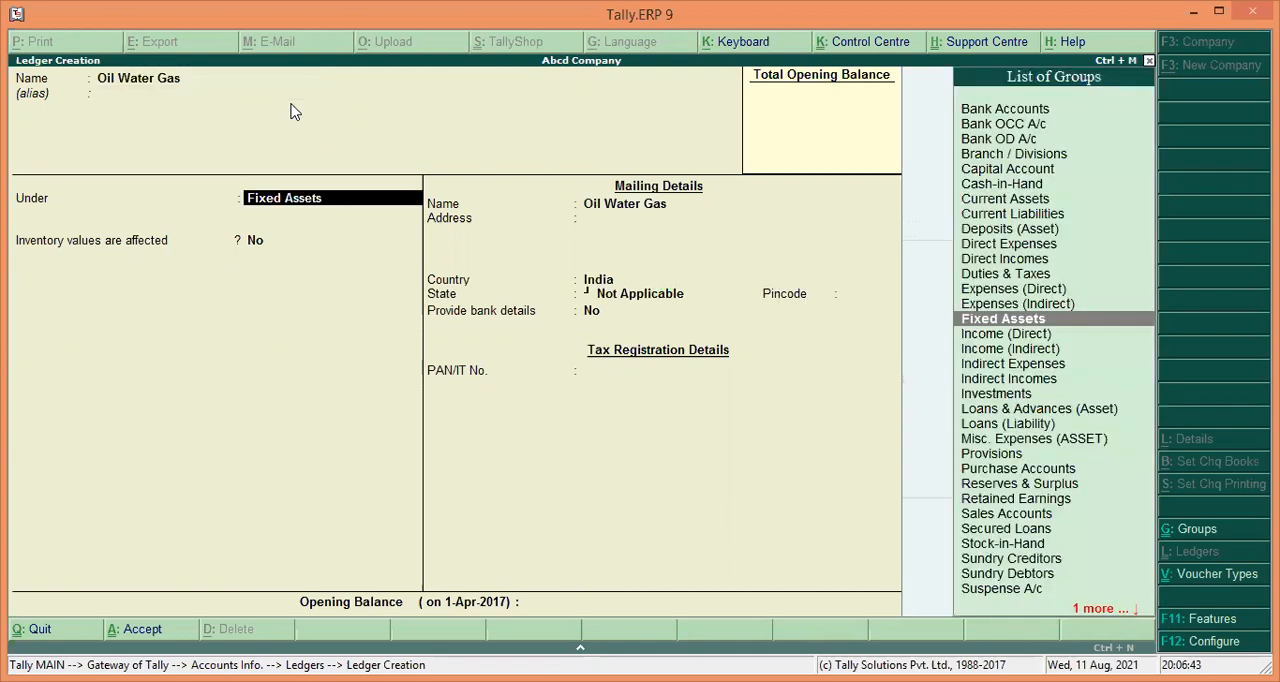
type("D")
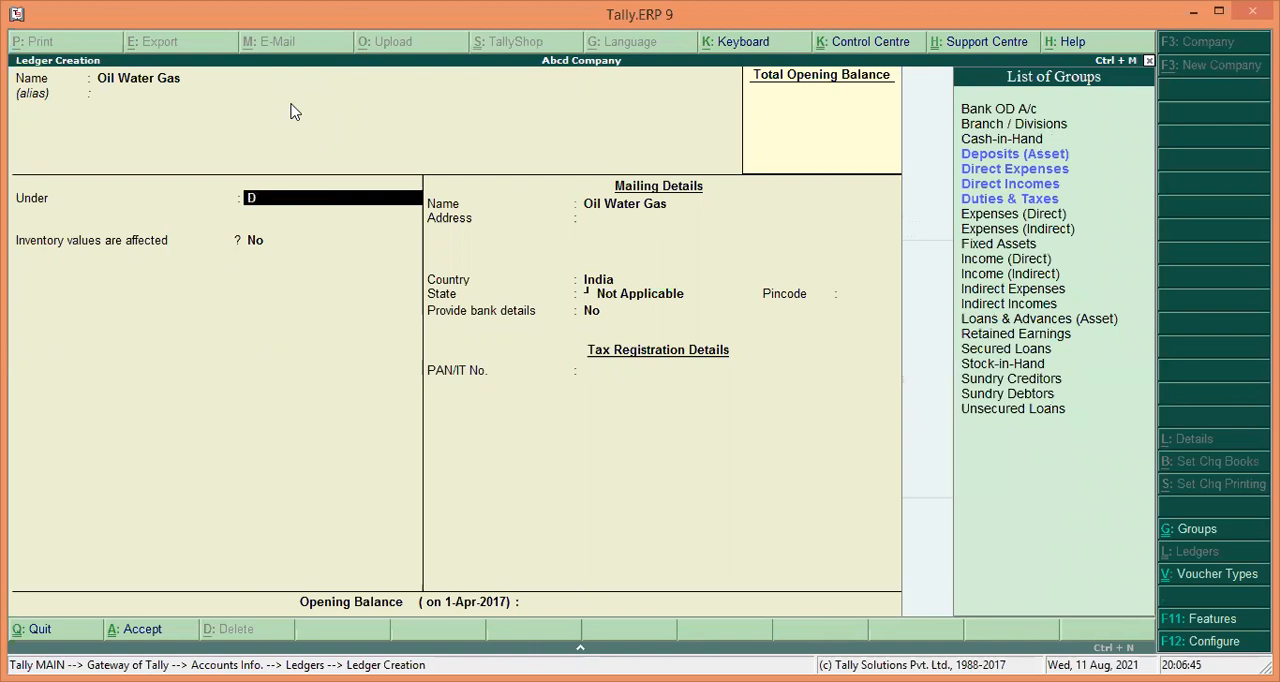
key("Down")
key("Down")
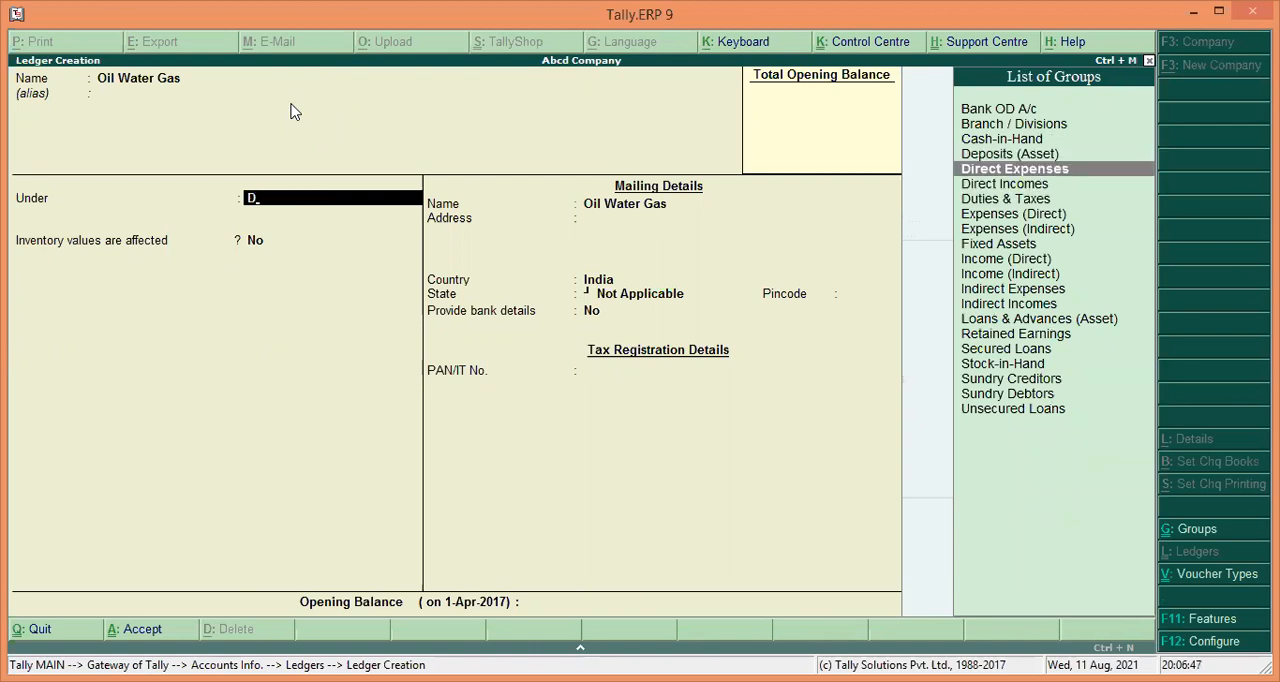
Save the Oil Water Gas ledger with inventory values not affected.
key("Return")
key("Return")
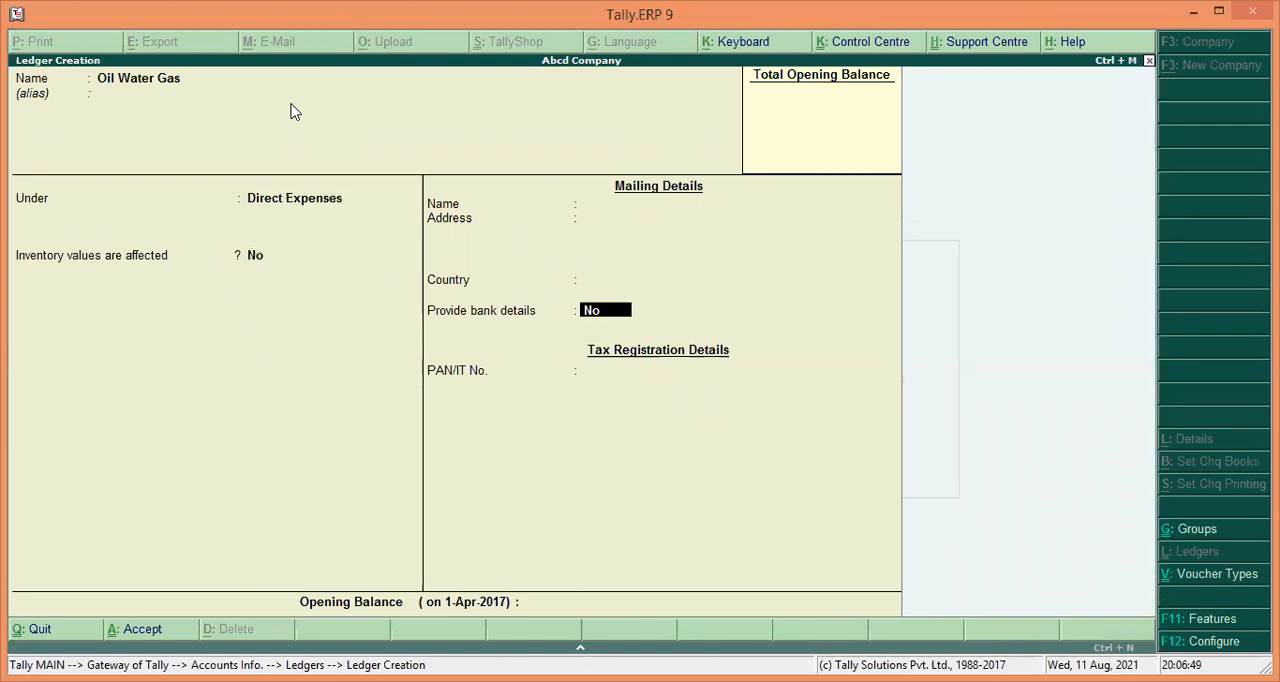
key("Return")
key("Return")
key("Return")
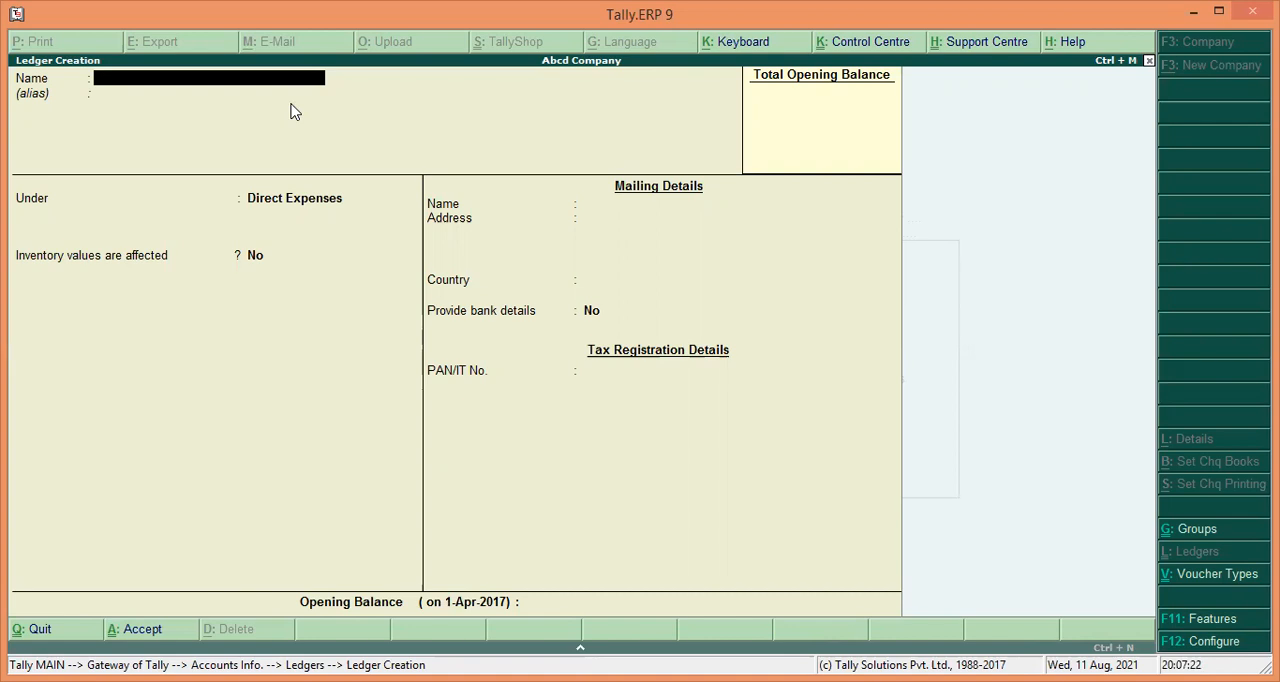
Create a ledger named Fixed Deposits under the Deposits (Asset) group.
type("Fix")
type("ed")
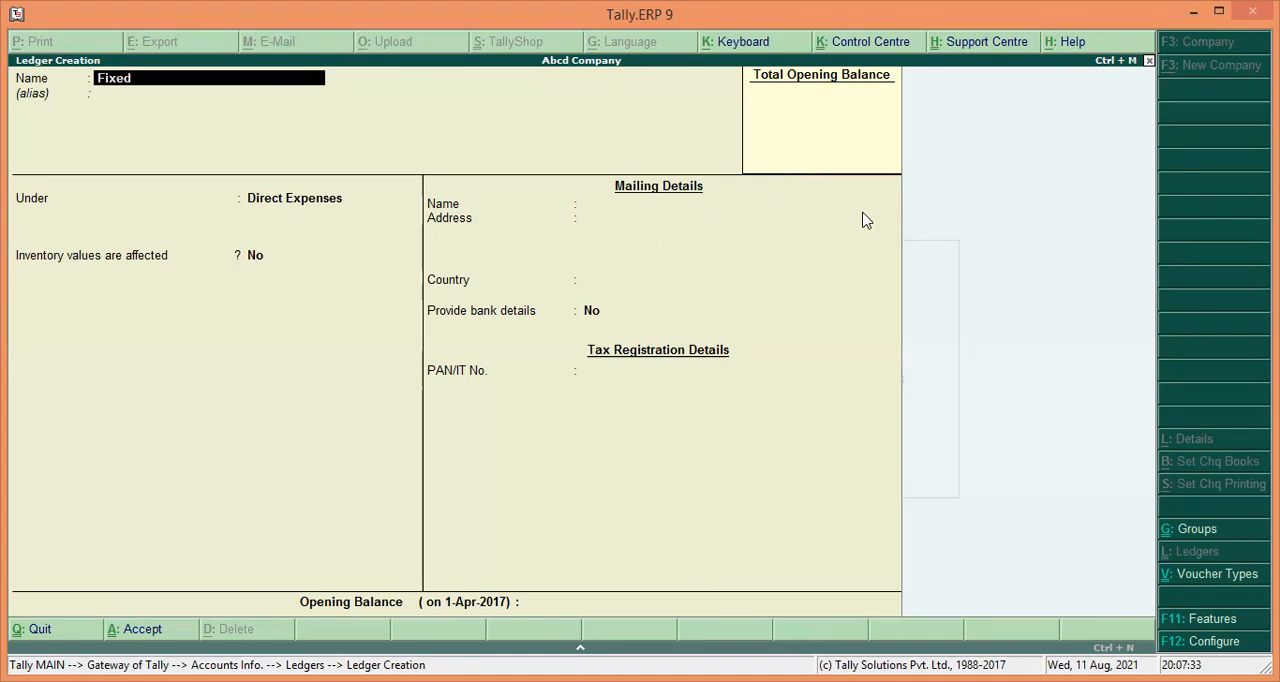
type(" Deposits")
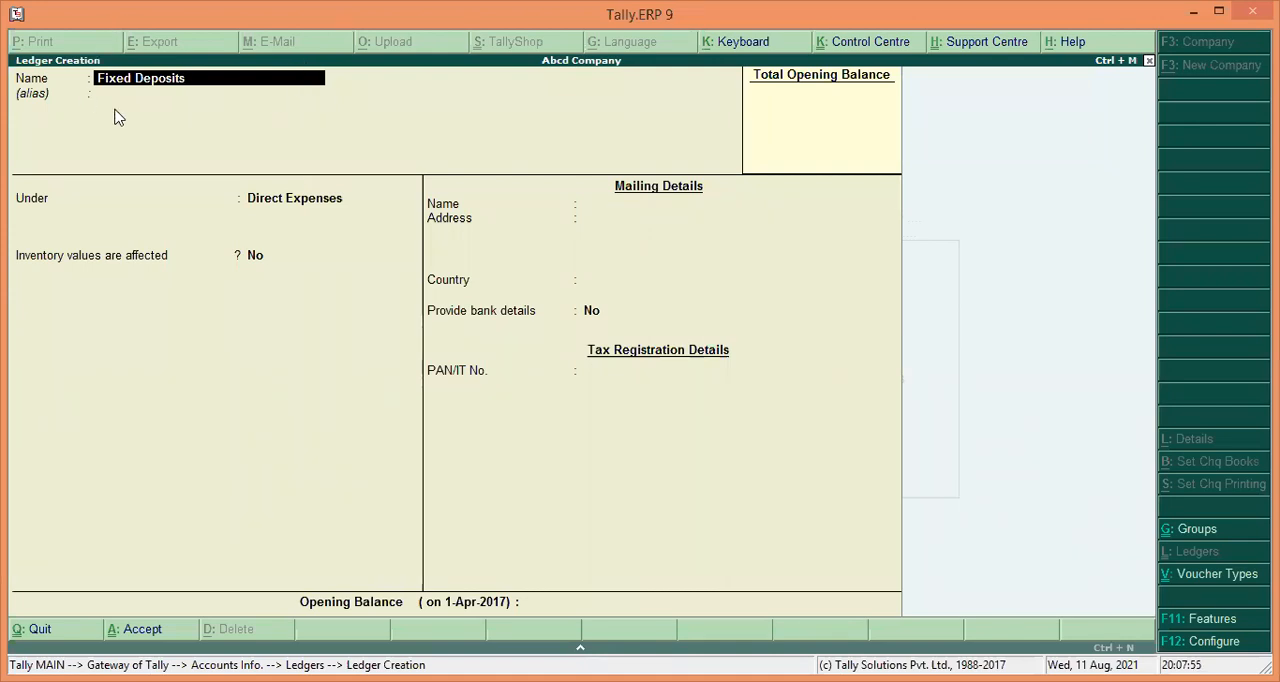
key("Return")
key("Return")
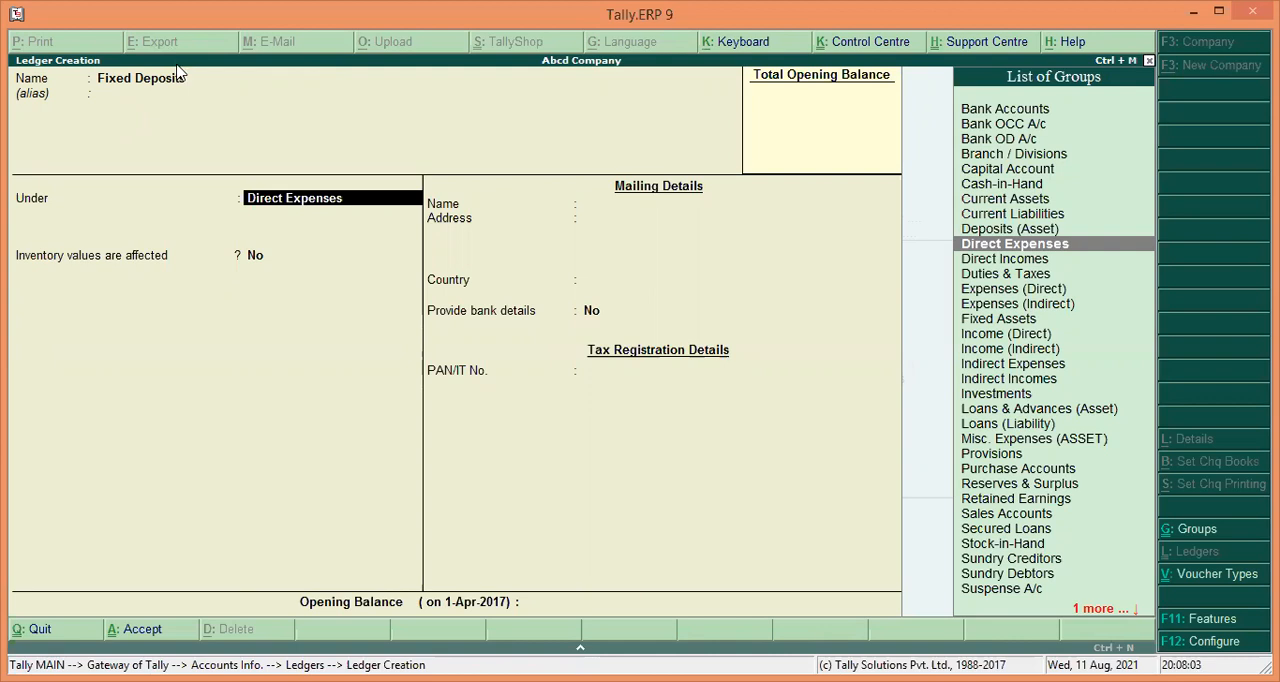
type("D")
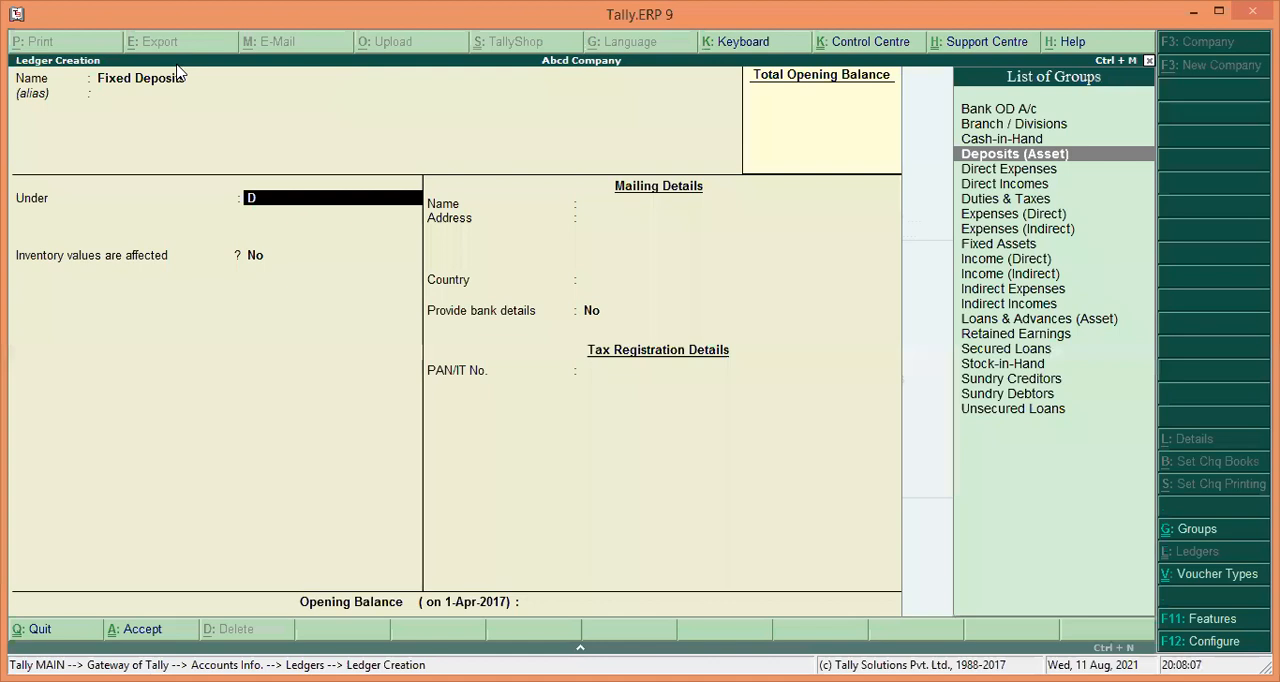
key("Return")
Accept and save the Fixed Deposits ledger with default mailing details.
key("Return")
key("Return")
key("Return")
key("Return")
key("Return")
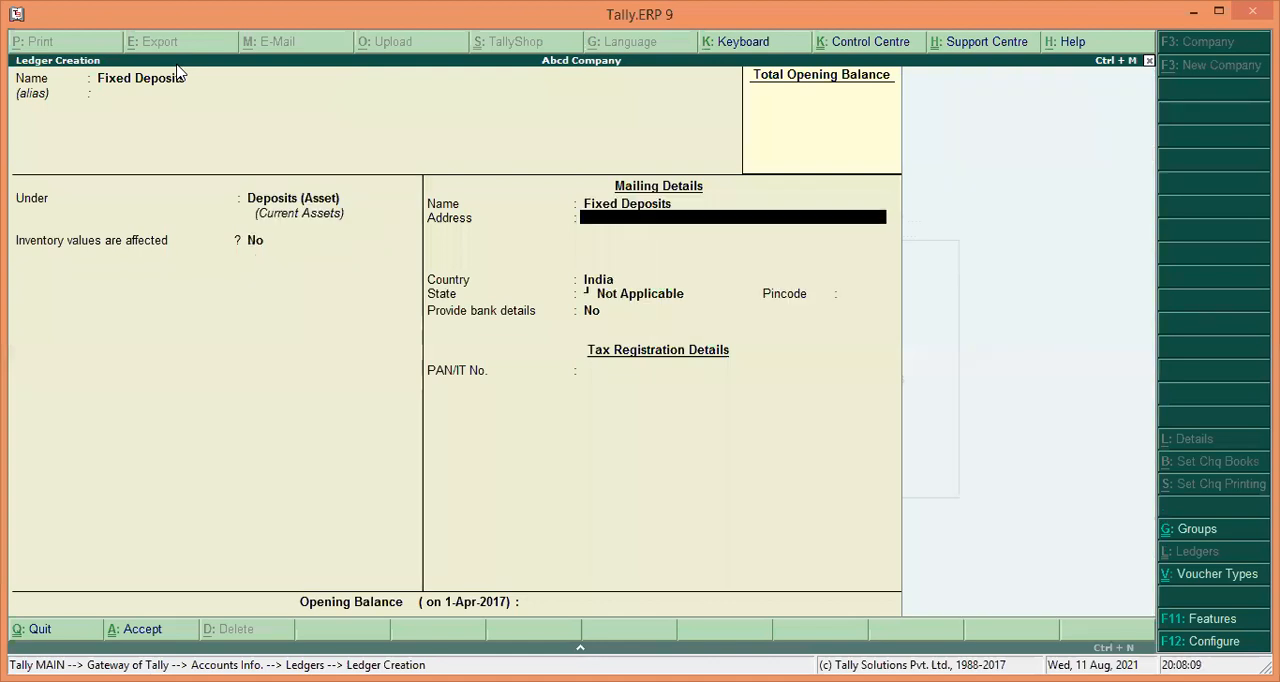
key("Return")
key("Return")
key("Return")
key("Return")
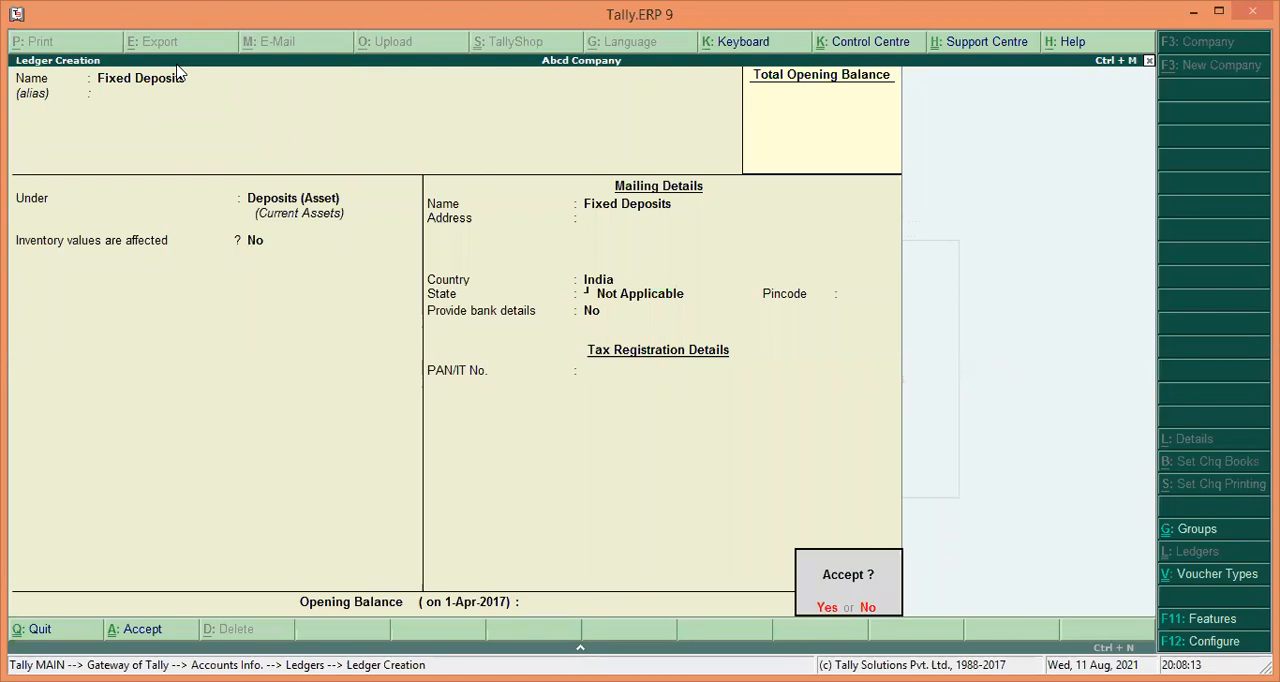
key("Return")
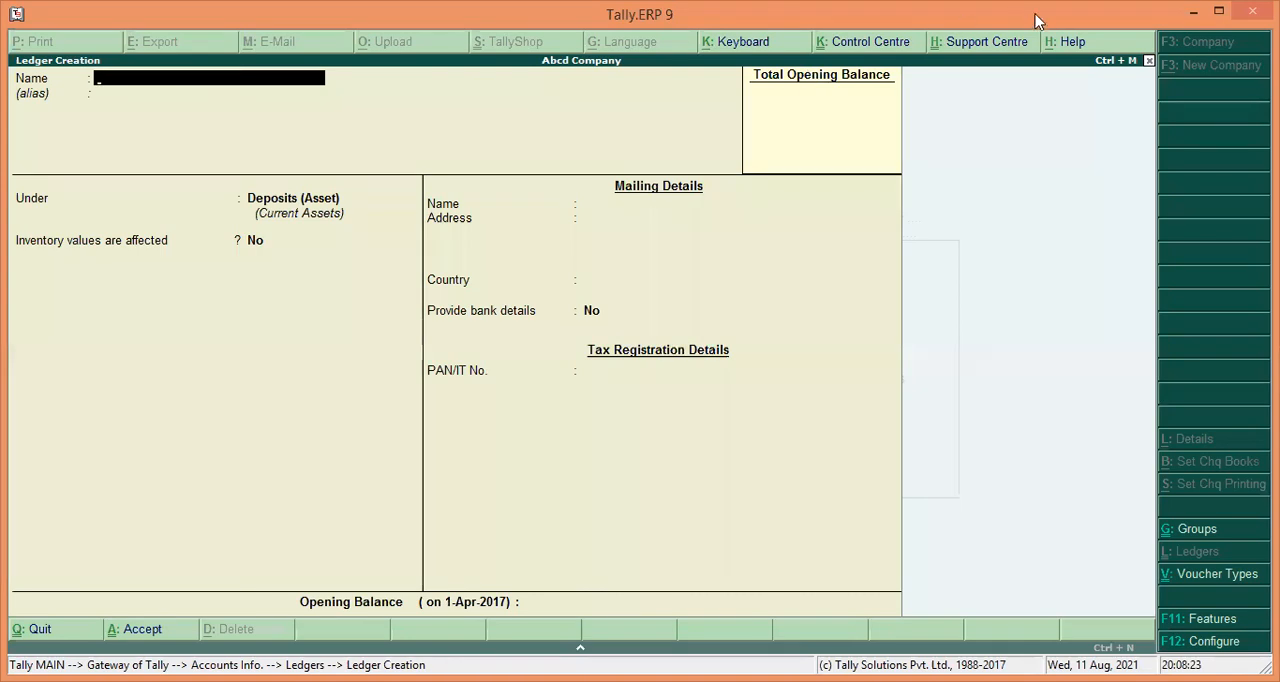
Leave ledger creation and display the Carriage in Wards ledger's details.
left_click(1149, 61)
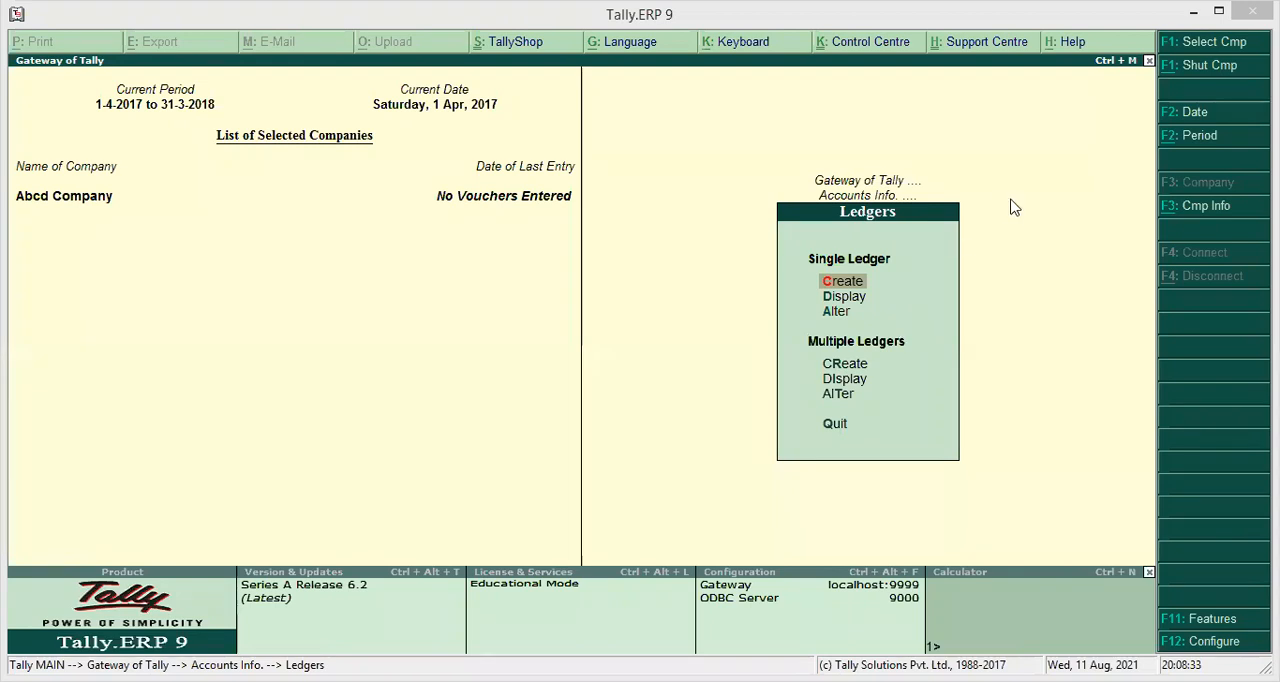
key("Down")
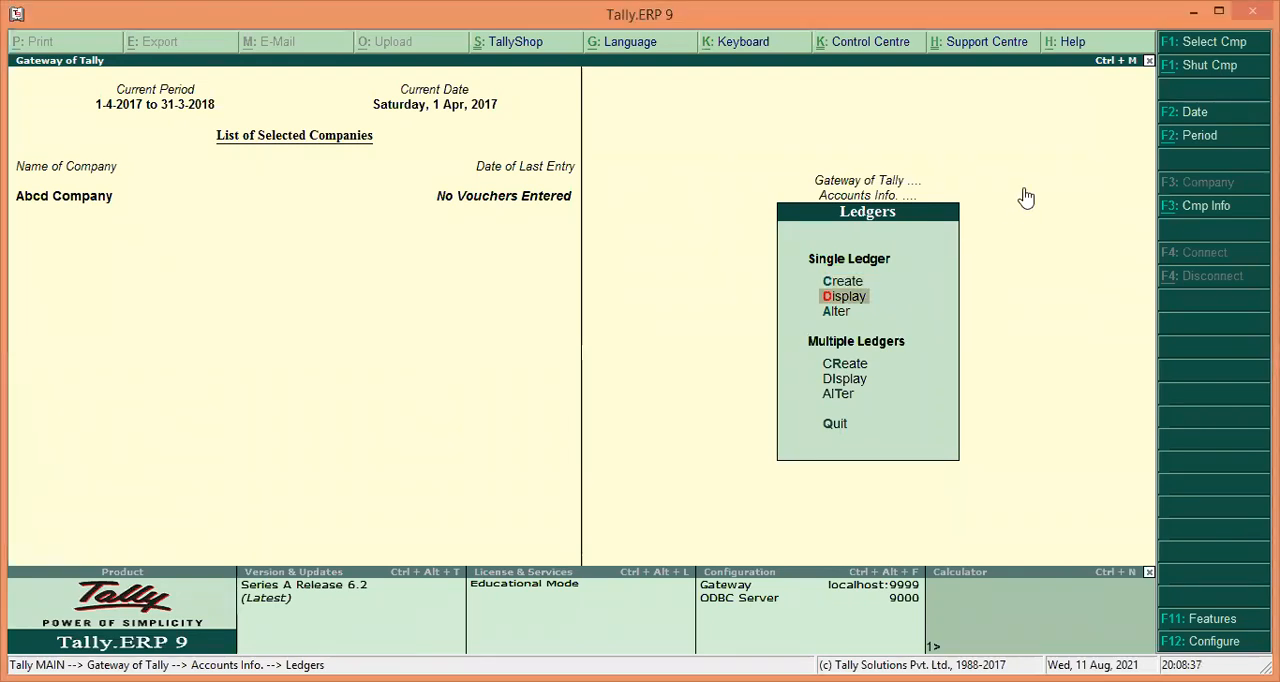
key("Up")
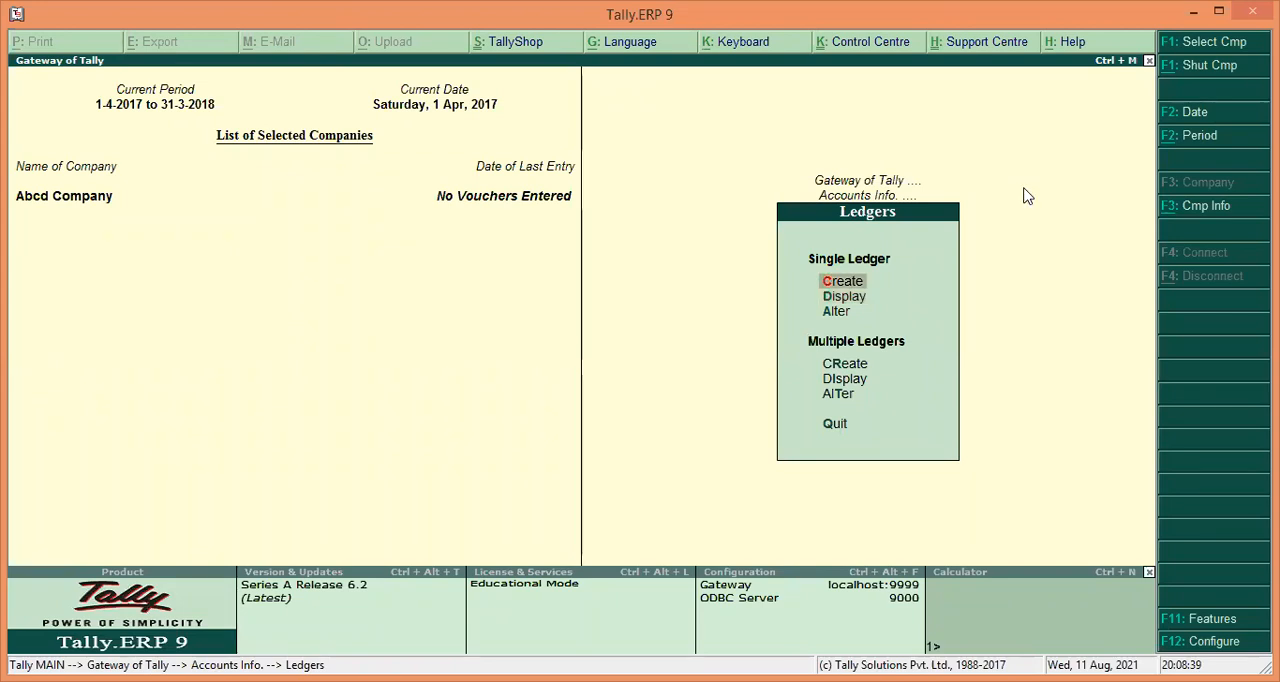
key("Down")
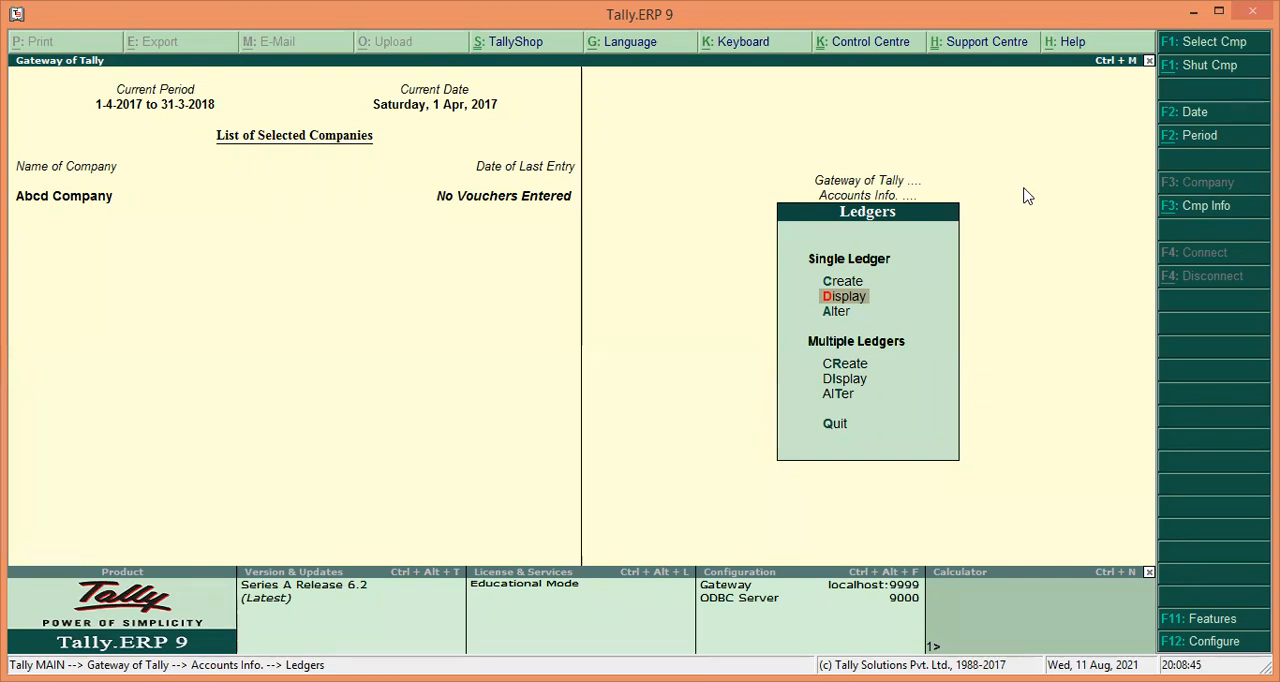
key("Return")
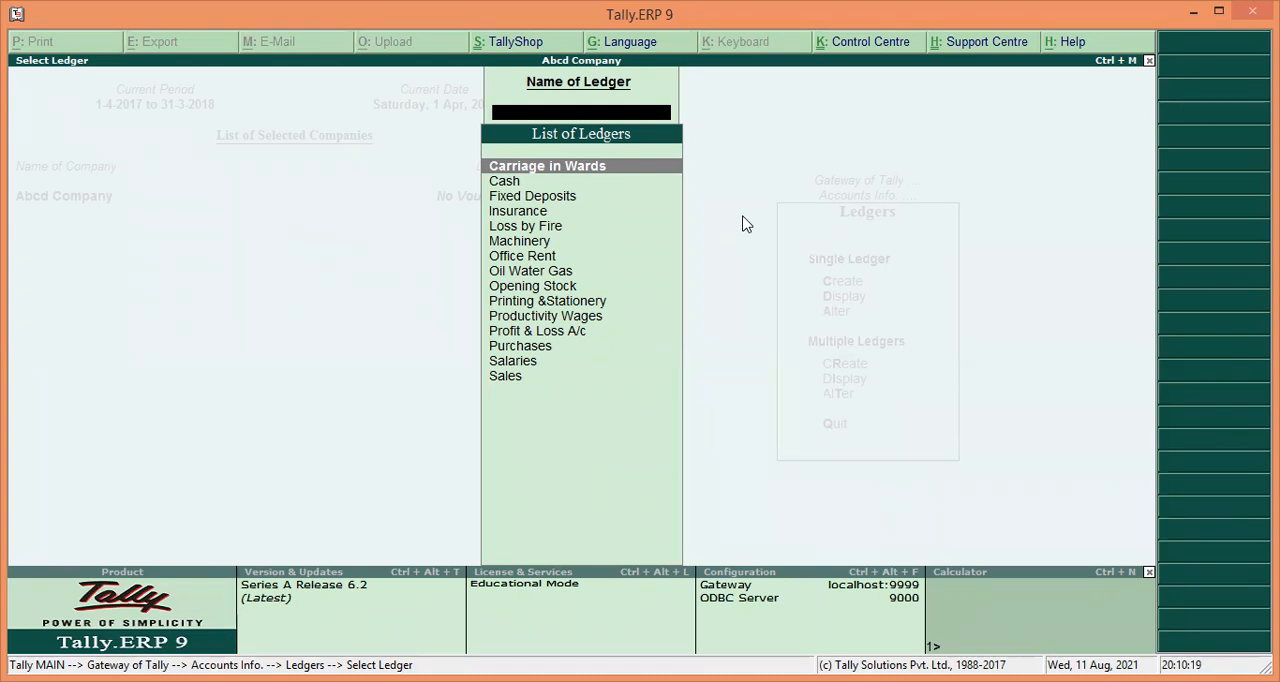
key("Return")
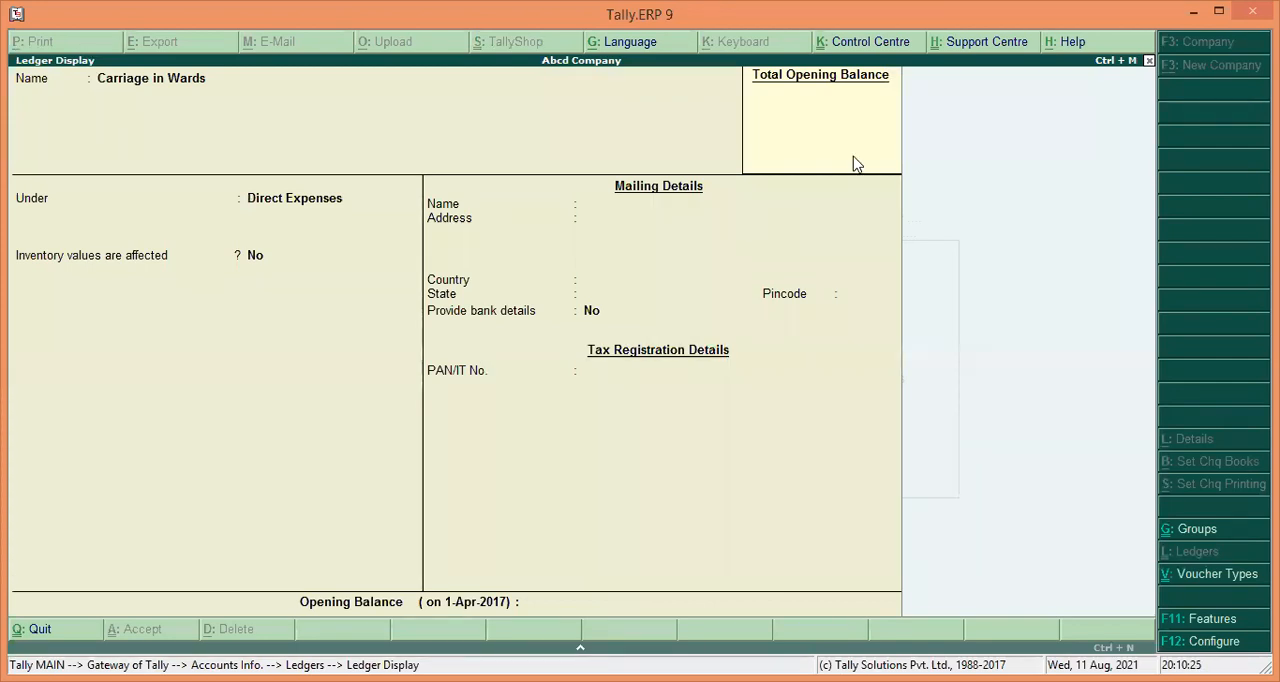
left_click(1148, 62)
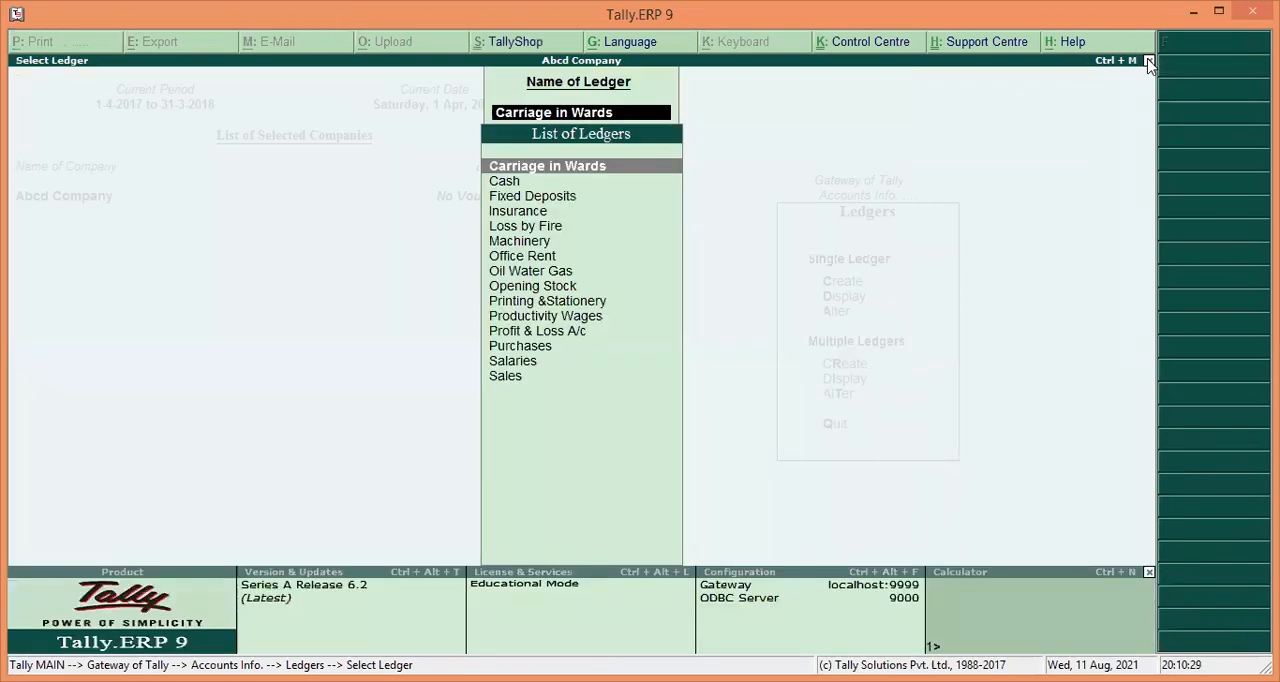
Display the Fixed Deposits ledger's details and return to the Ledgers menu.
key("Down")
key("Down")
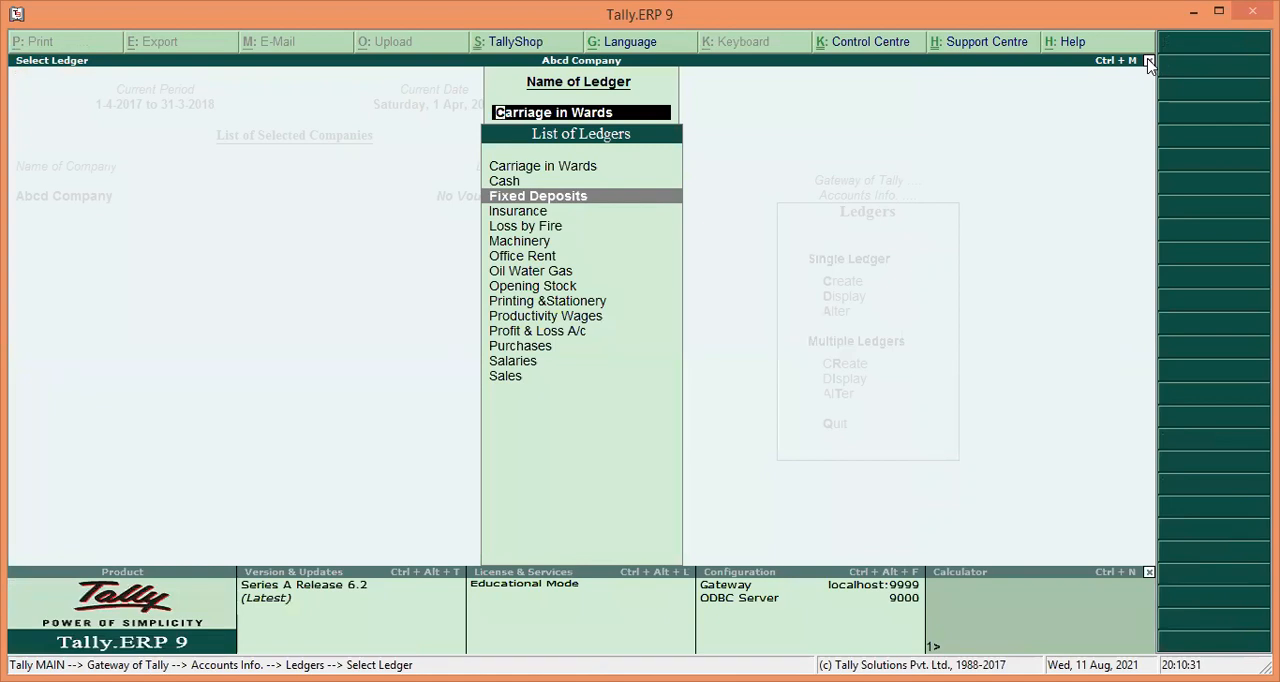
key("Return")
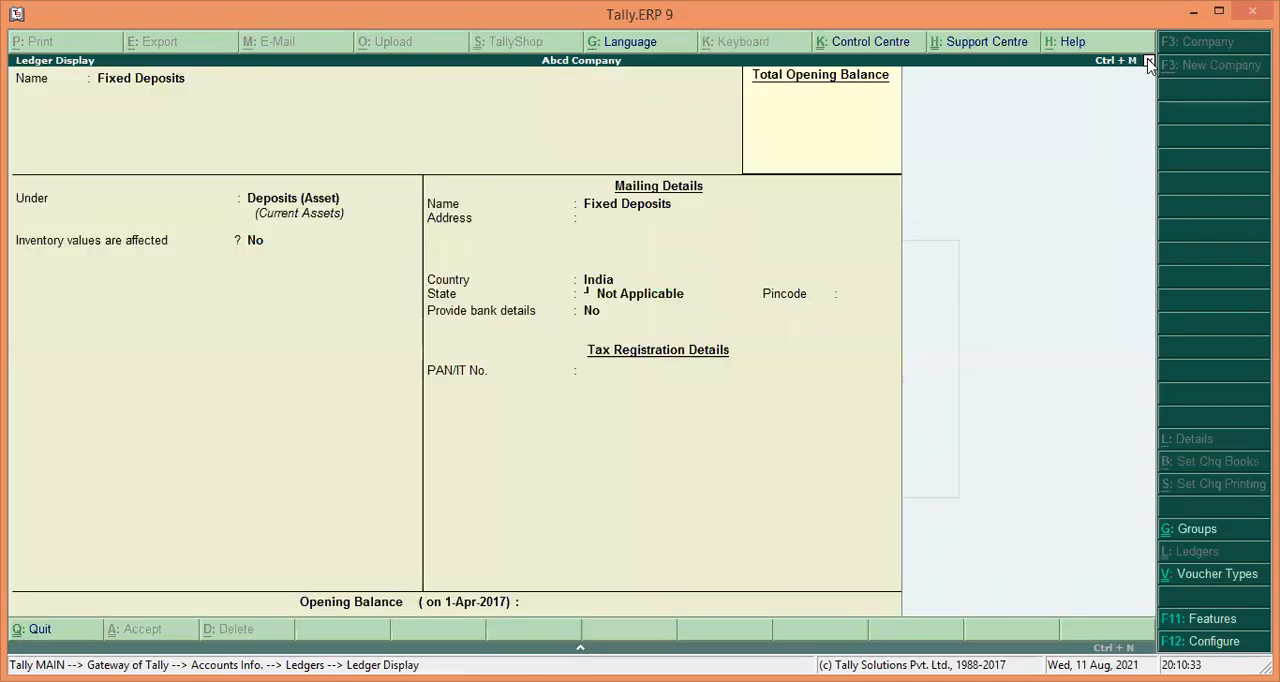
left_click(1149, 62)
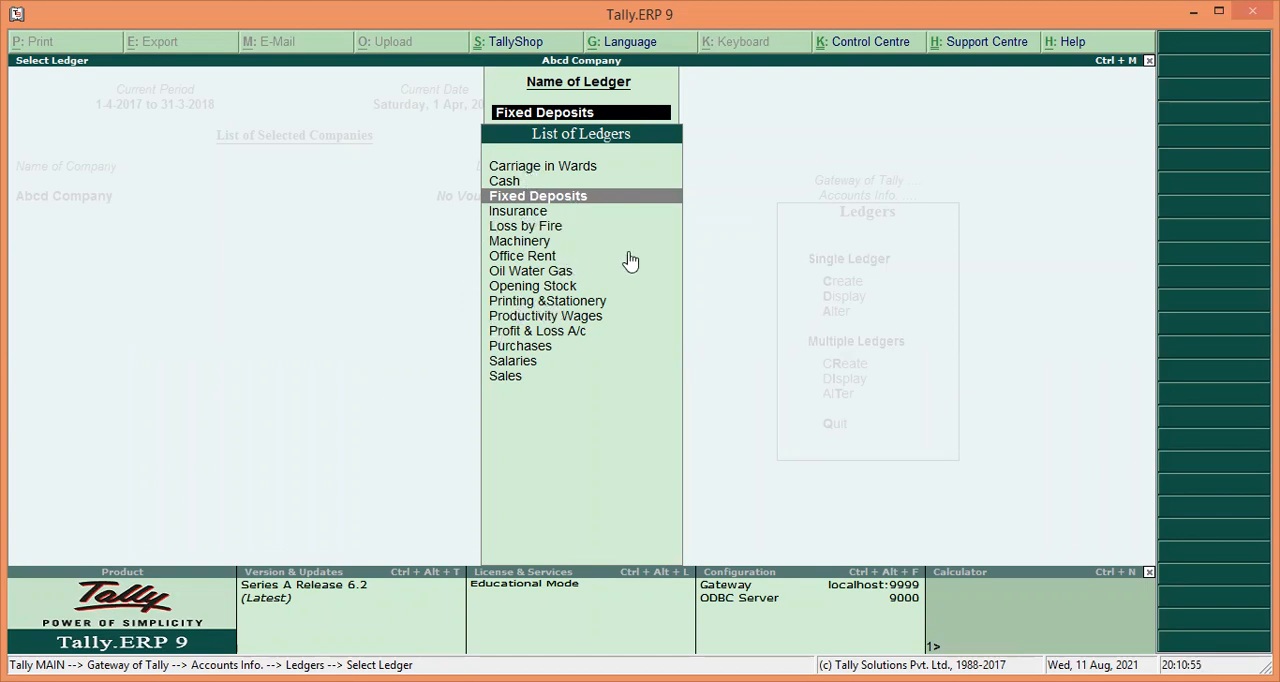
left_click(1149, 61)
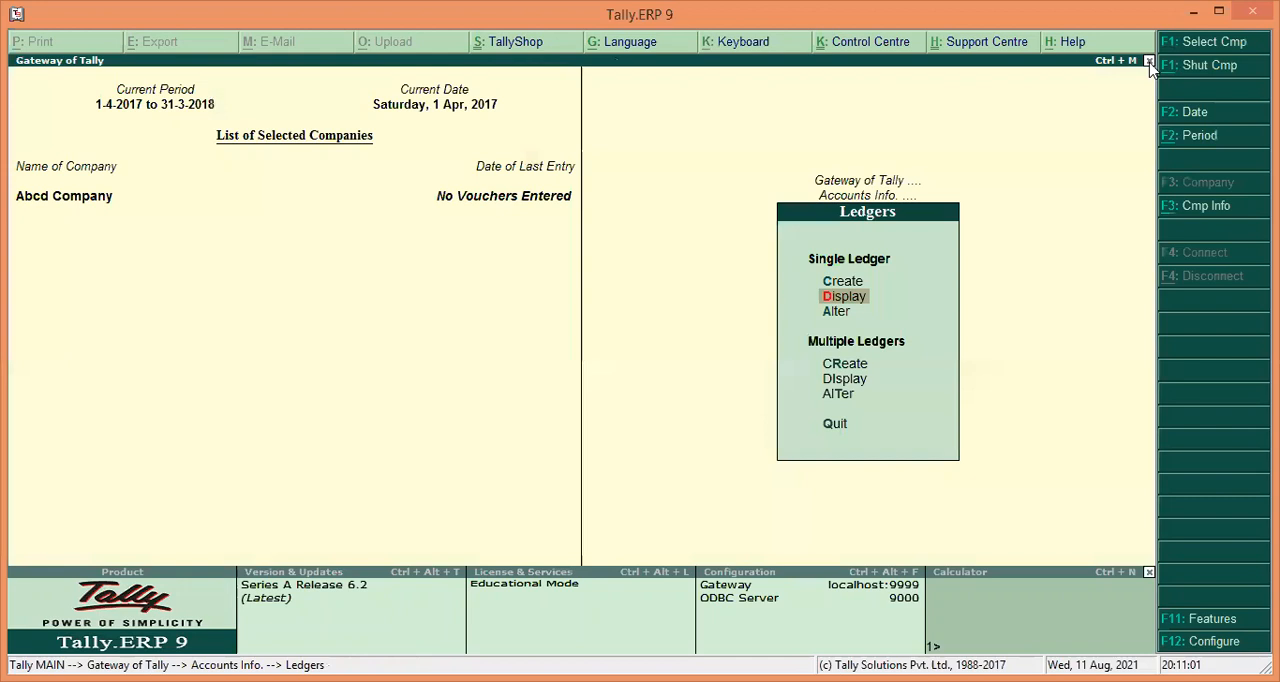
key("Return")
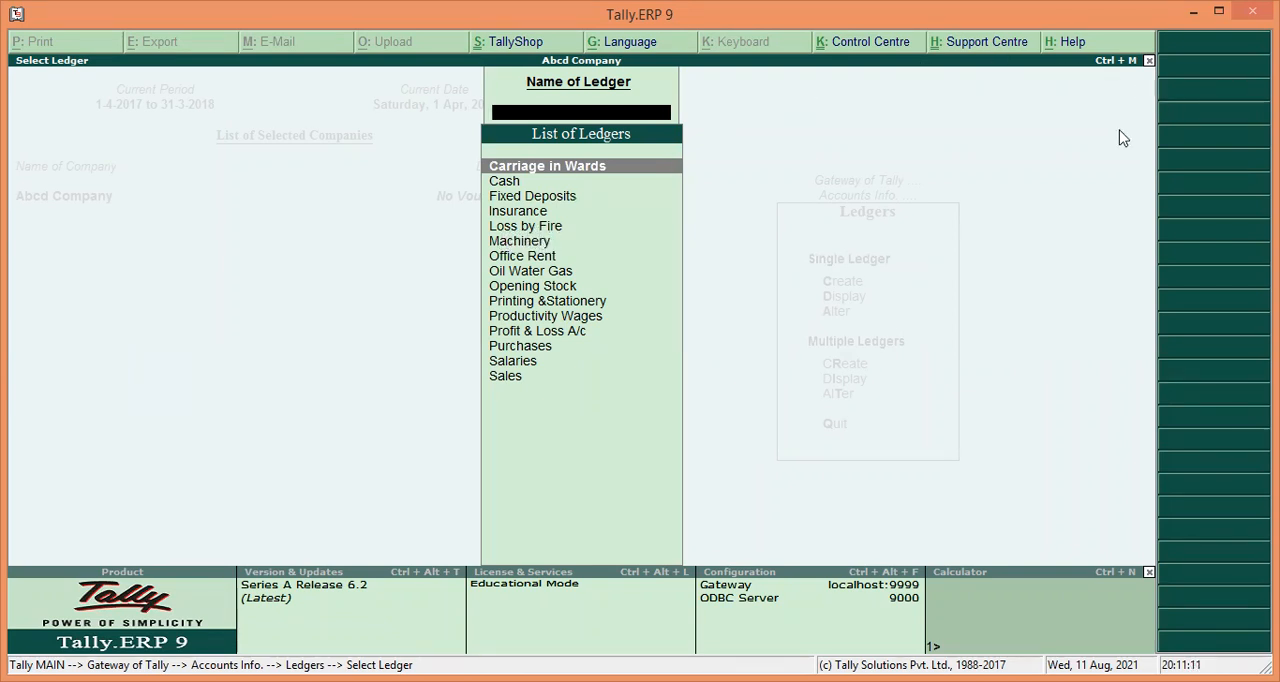
left_click(1149, 61)
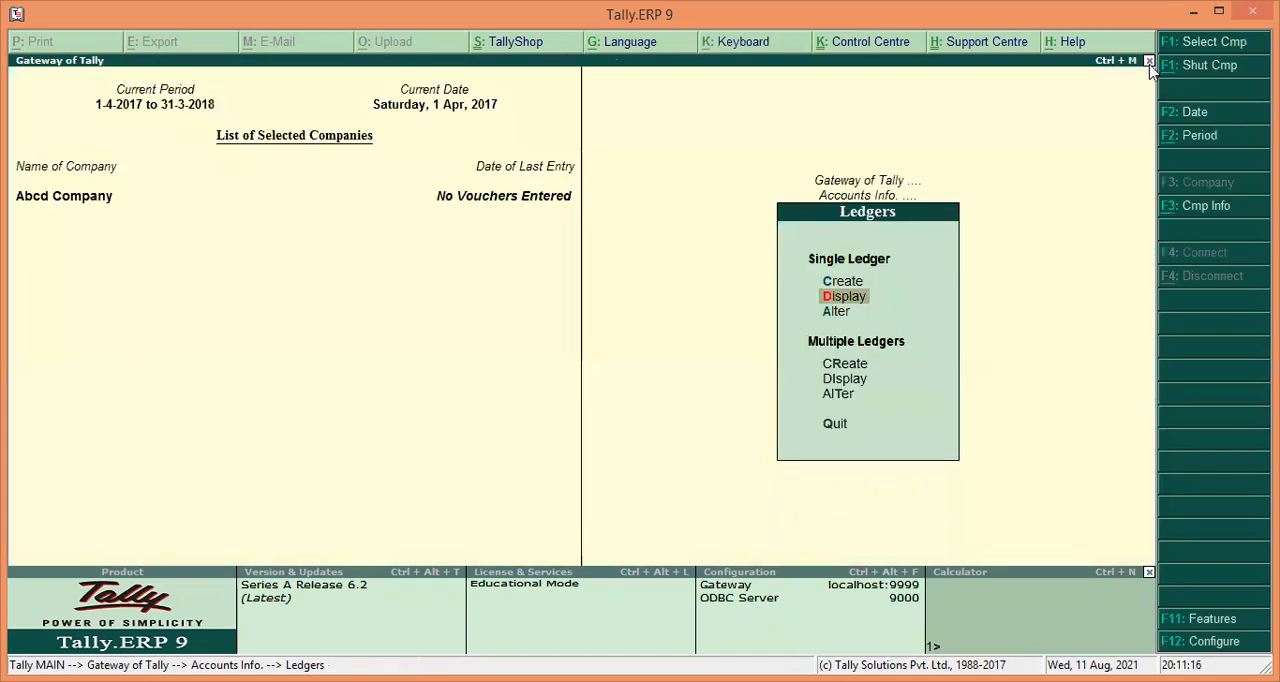
Open the list of ledgers for single-ledger alteration.
key("Down")
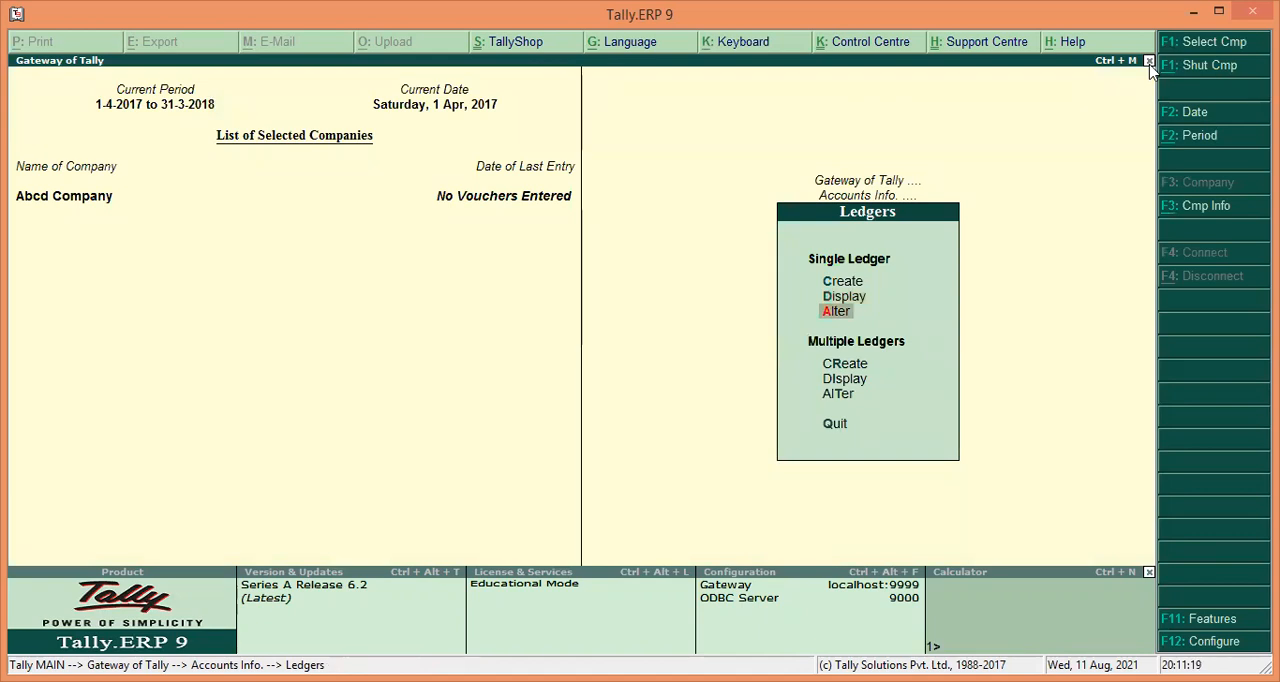
key("Return")
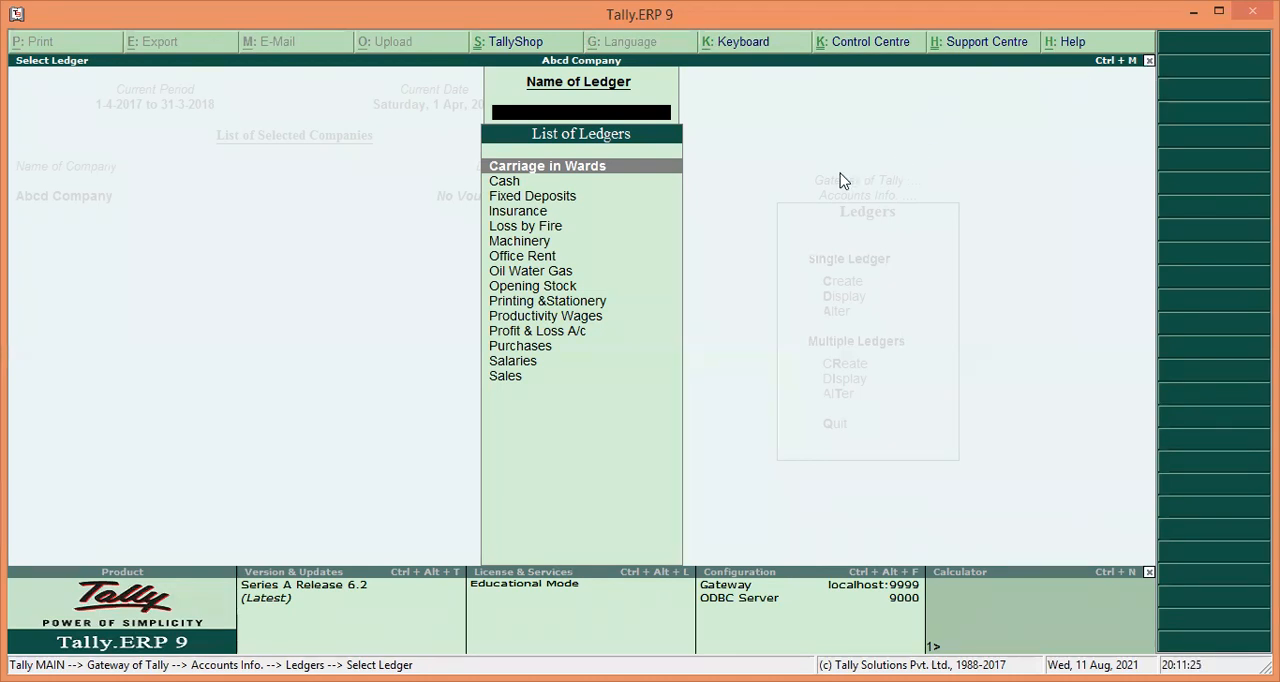
Open the Machinery ledger for alteration and rename it Stationery.
key("Down")
key("Down")
key("Down")
key("Down")
key("Down")
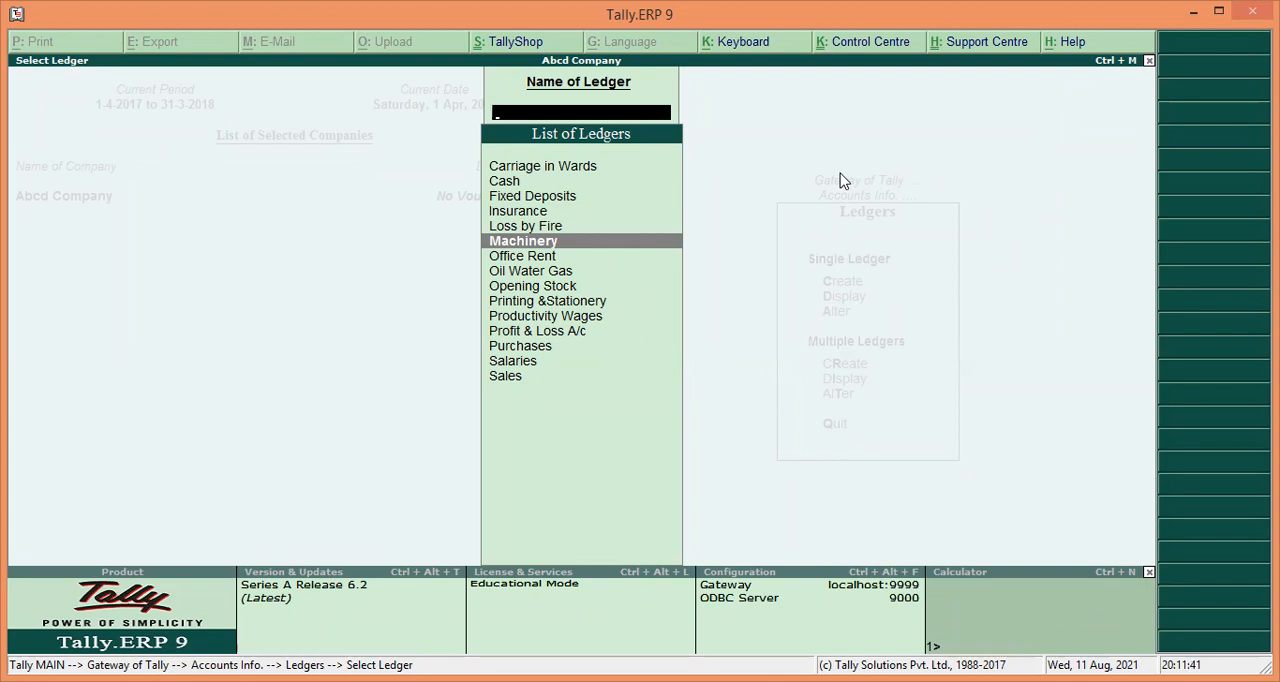
key("Return")
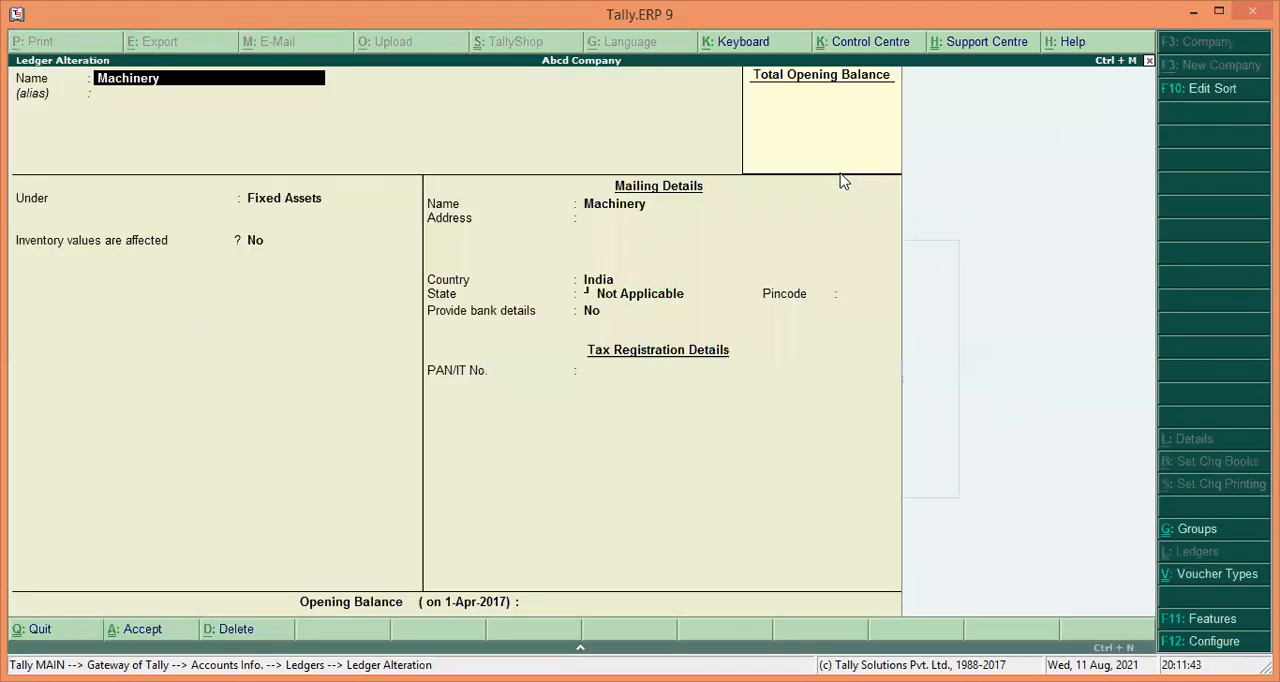
type("Stat")
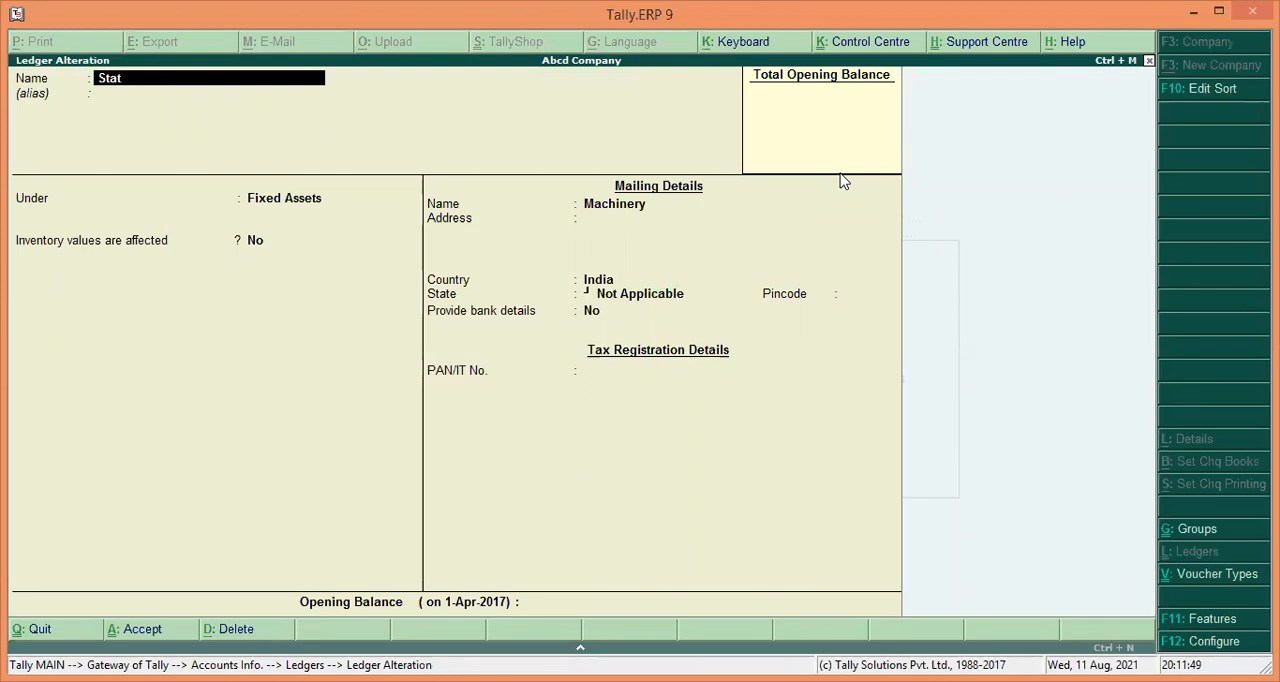
type("ionery")
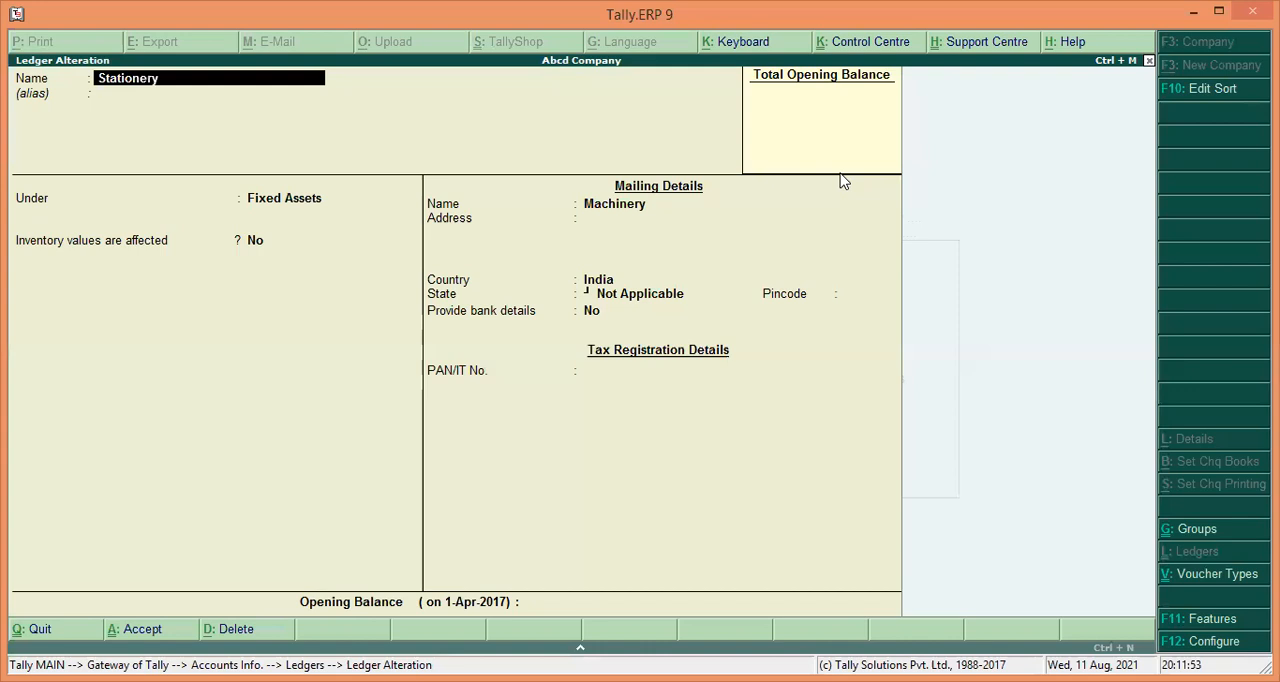
Move the Stationery ledger under the Indirect Expenses group and accept the alteration.
key("Return")
key("Return")
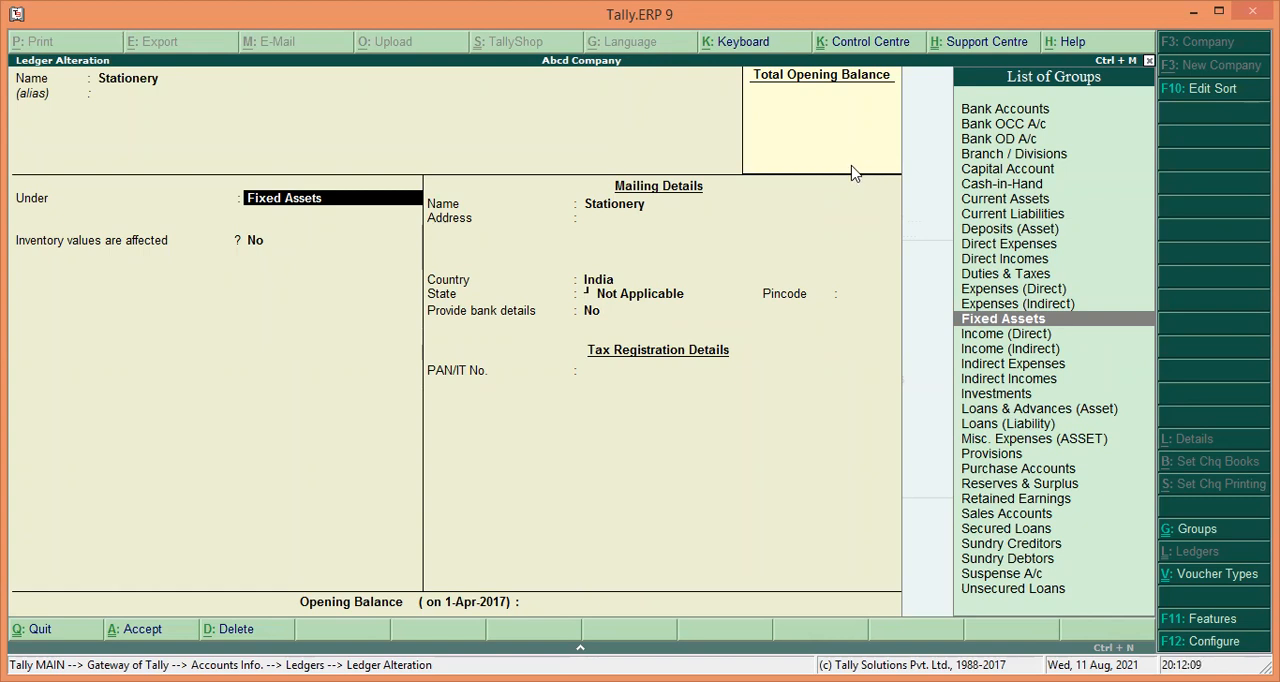
type("i")
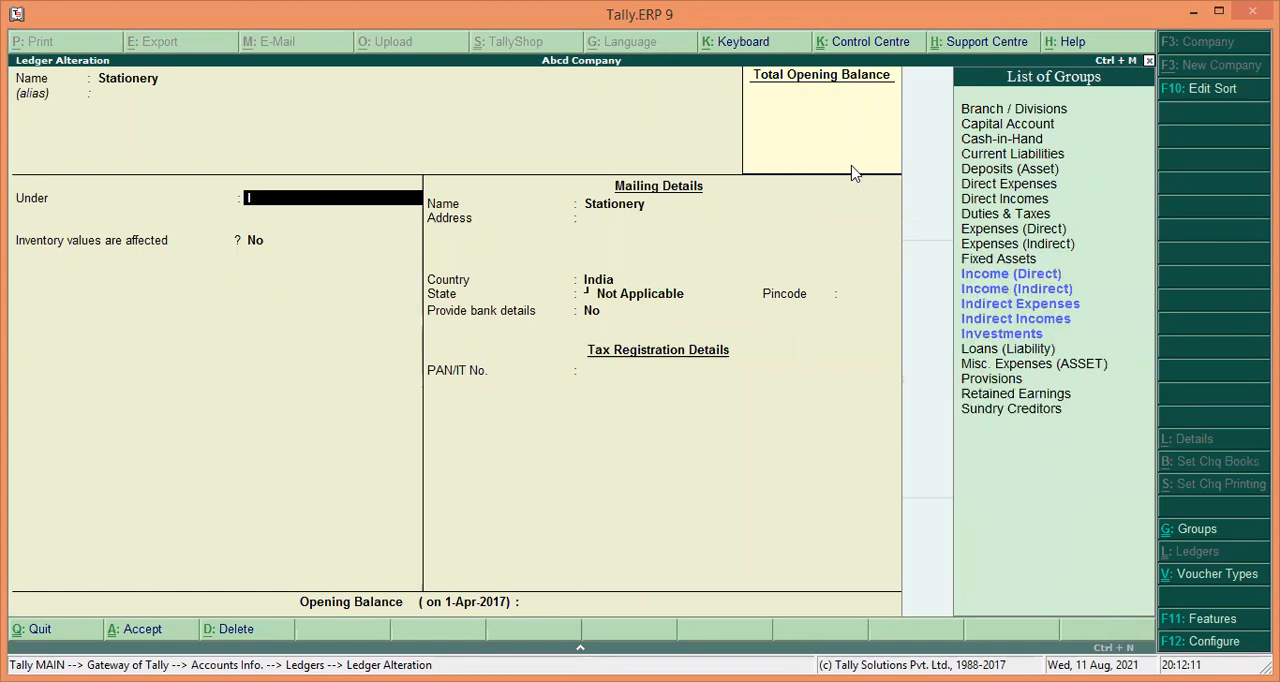
key("Down")
key("Down")
key("Down")
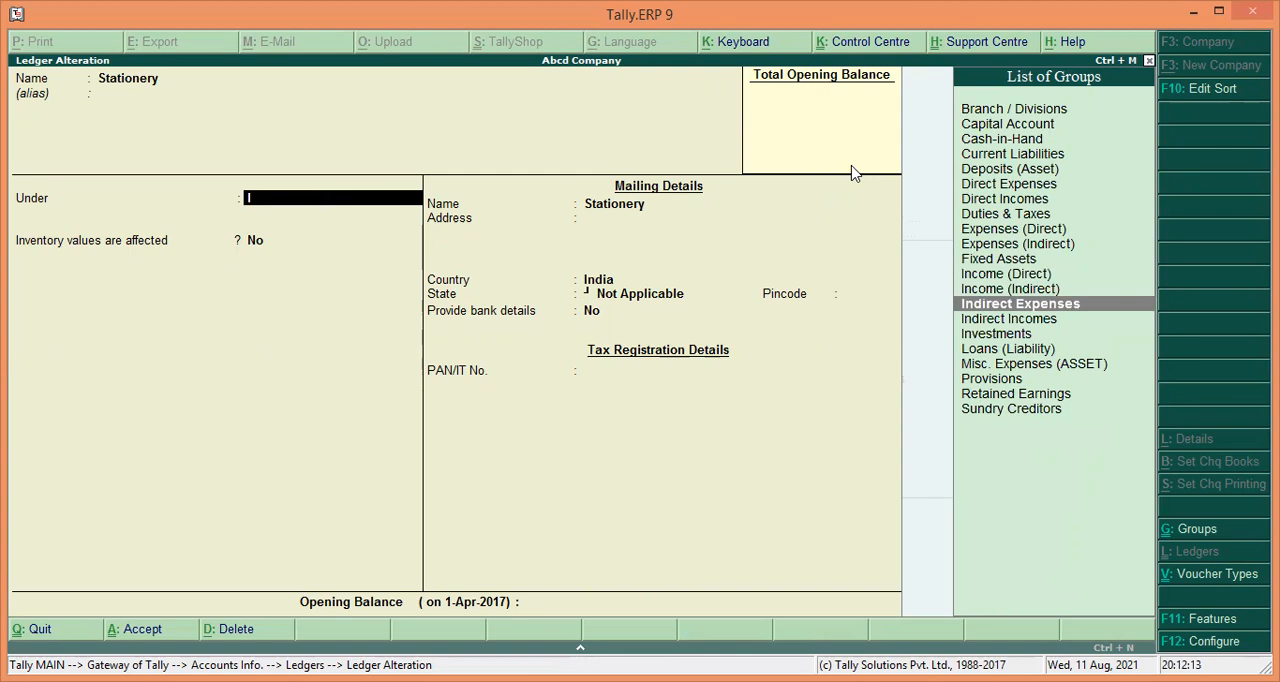
key("Return")
key("Return")
key("Return")
key("Return")
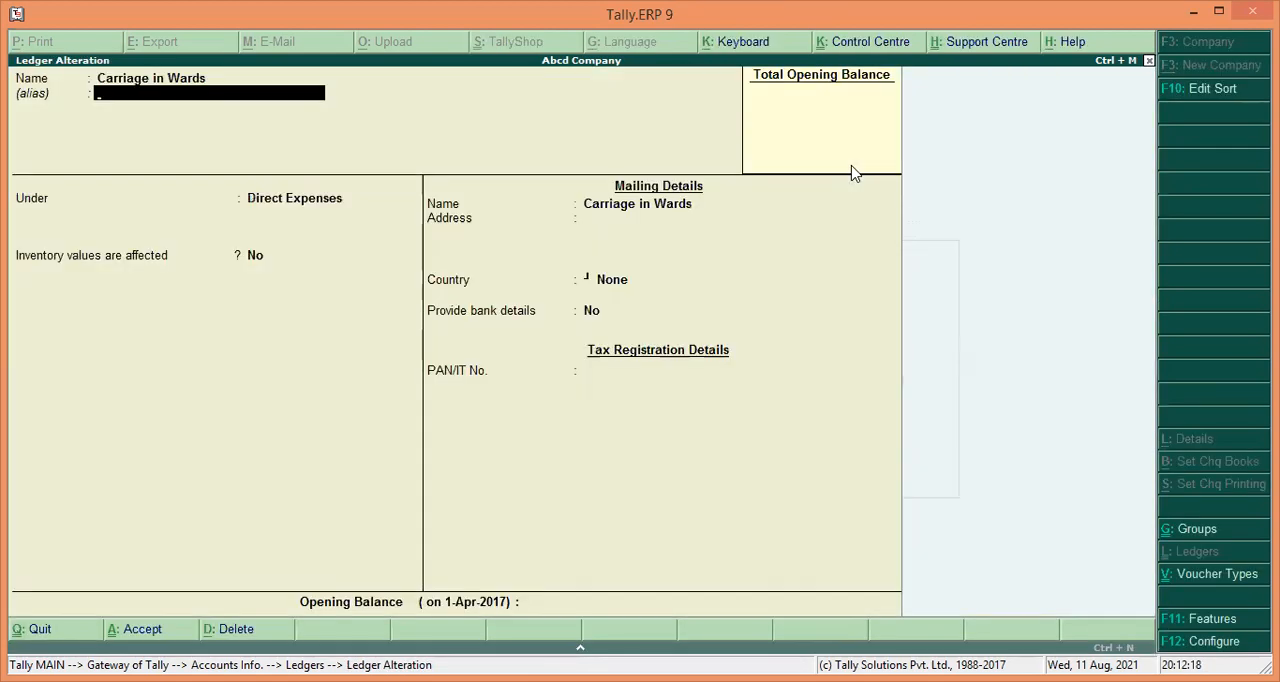
left_click(1149, 61)
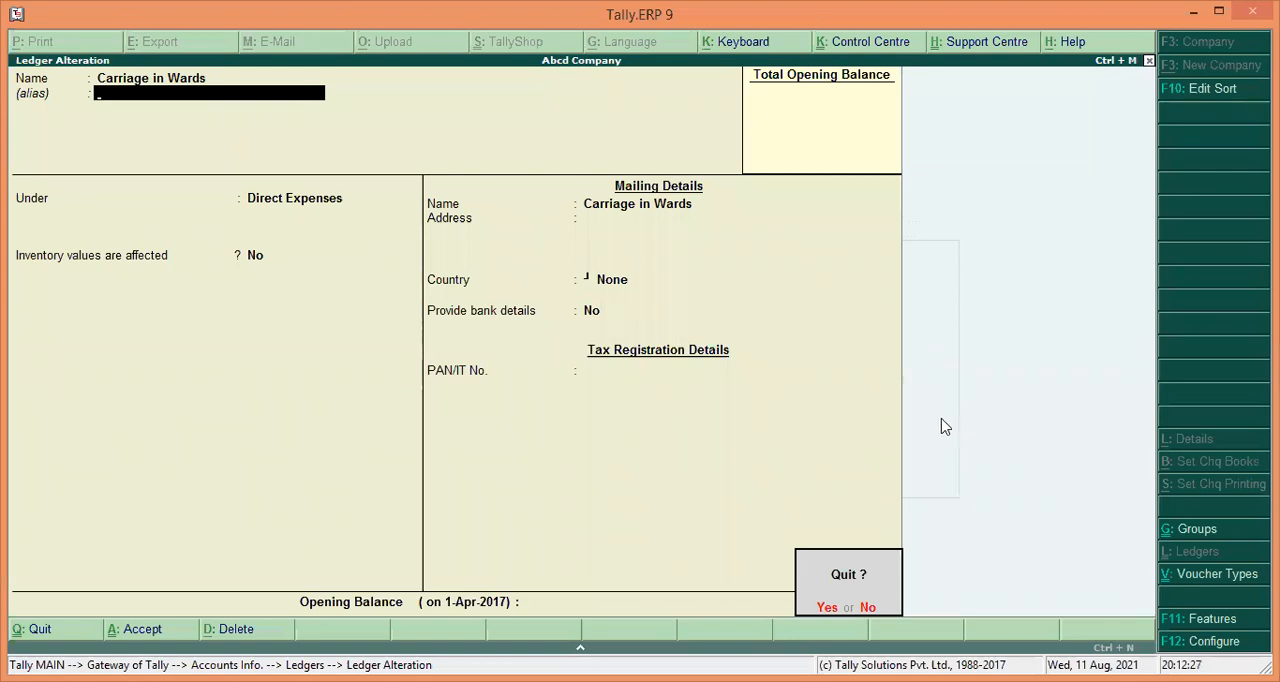
key("Return")
key("Return")
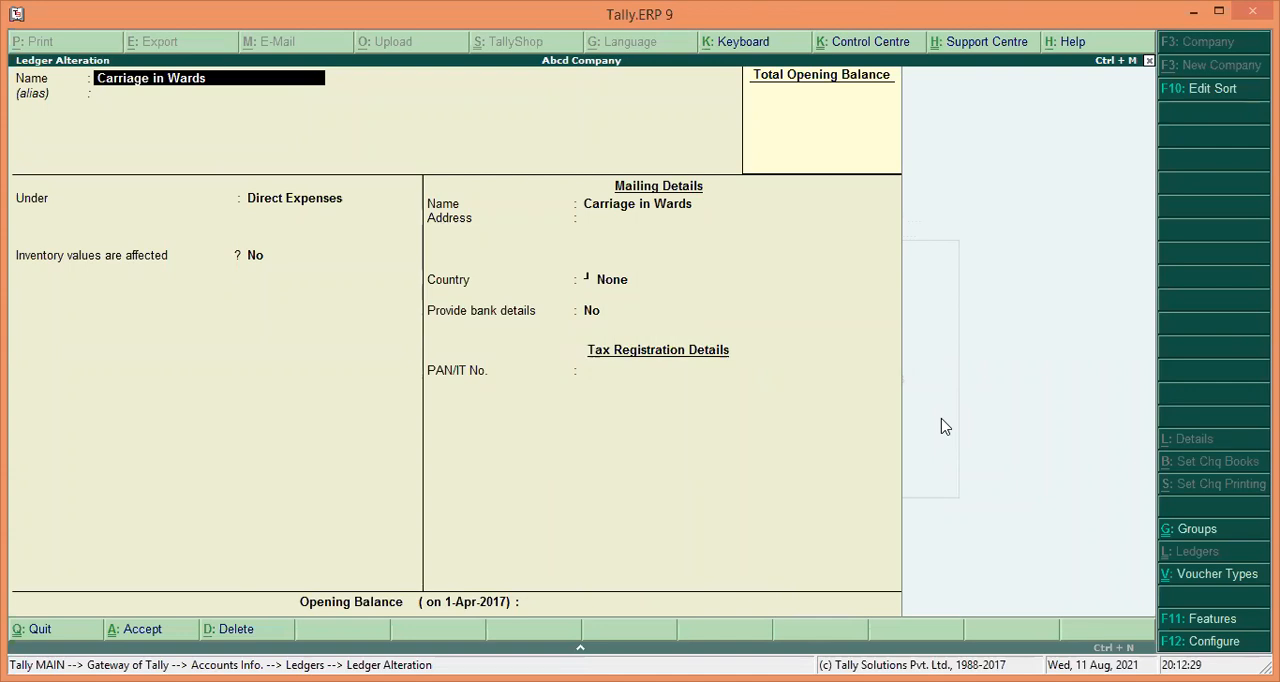
key("Return")
key("Return")
key("Return")
key("Return")
key("Return")
key("Return")
key("Return")
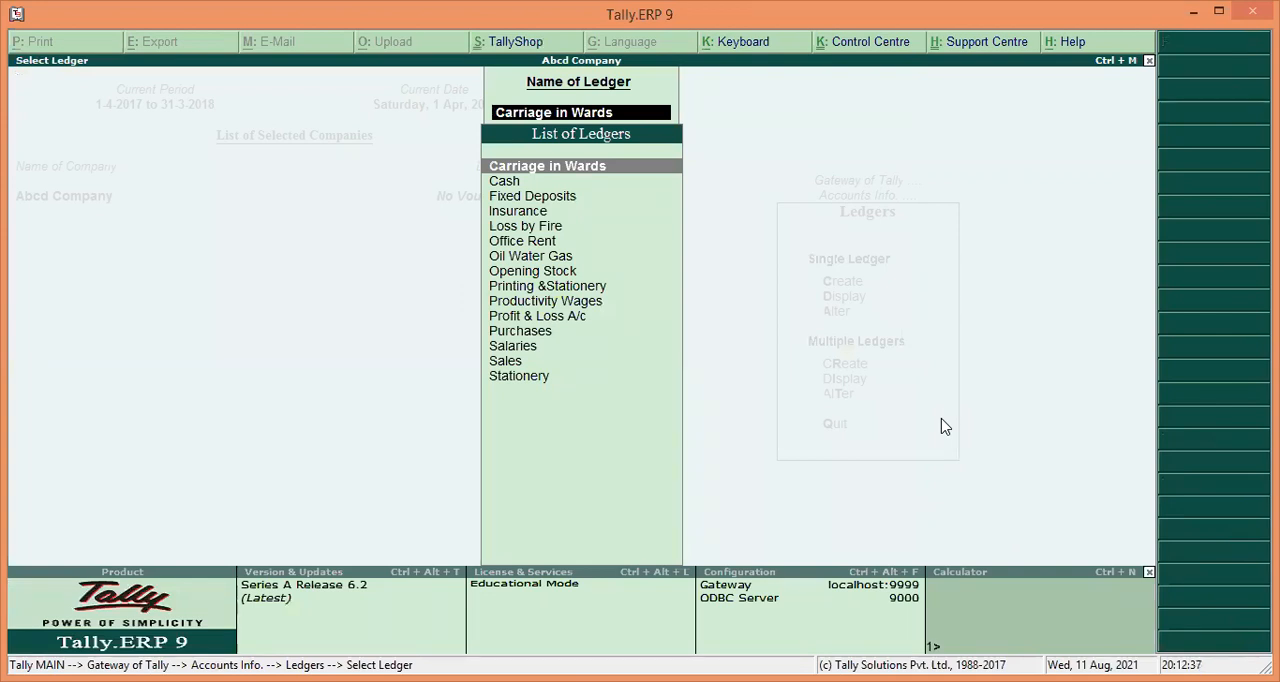
Review the list of ledgers down to the Stationery entry.
key("Down")
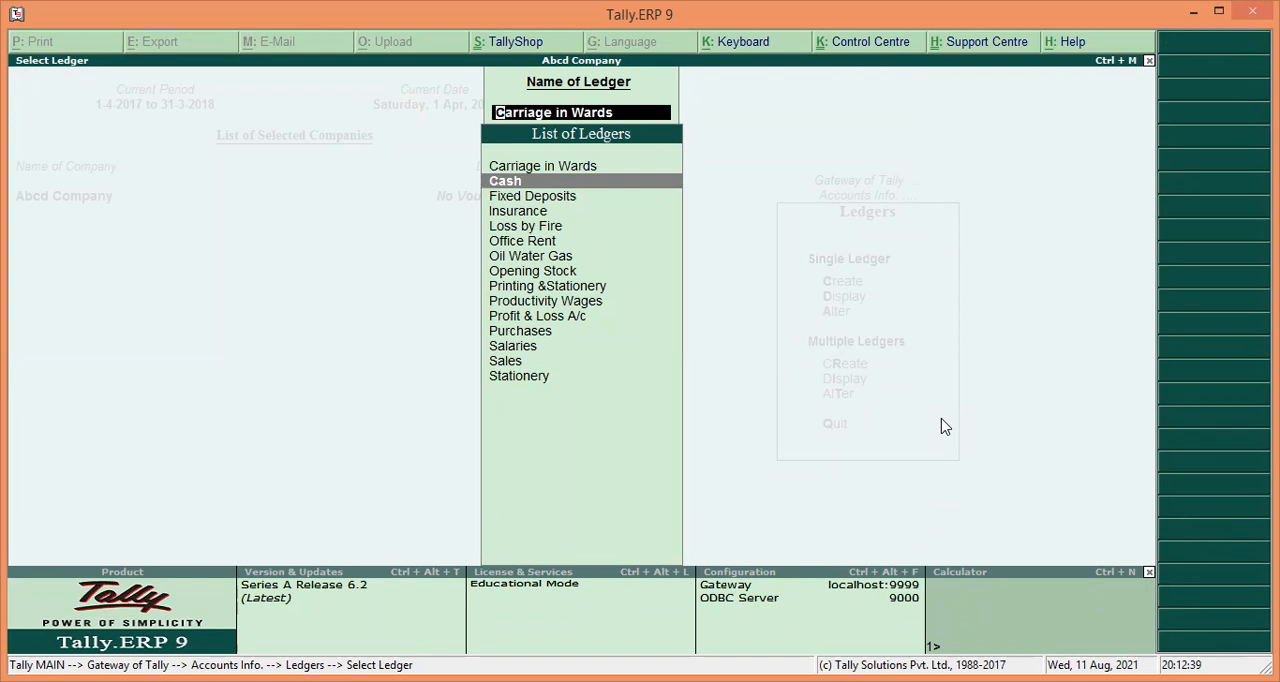
key("Down")
key("Down")
key("Down")
key("Down")
key("Down")
key("Down")
key("Down")
key("Down")
key("Down")
key("Down")
key("Down")
key("Down")
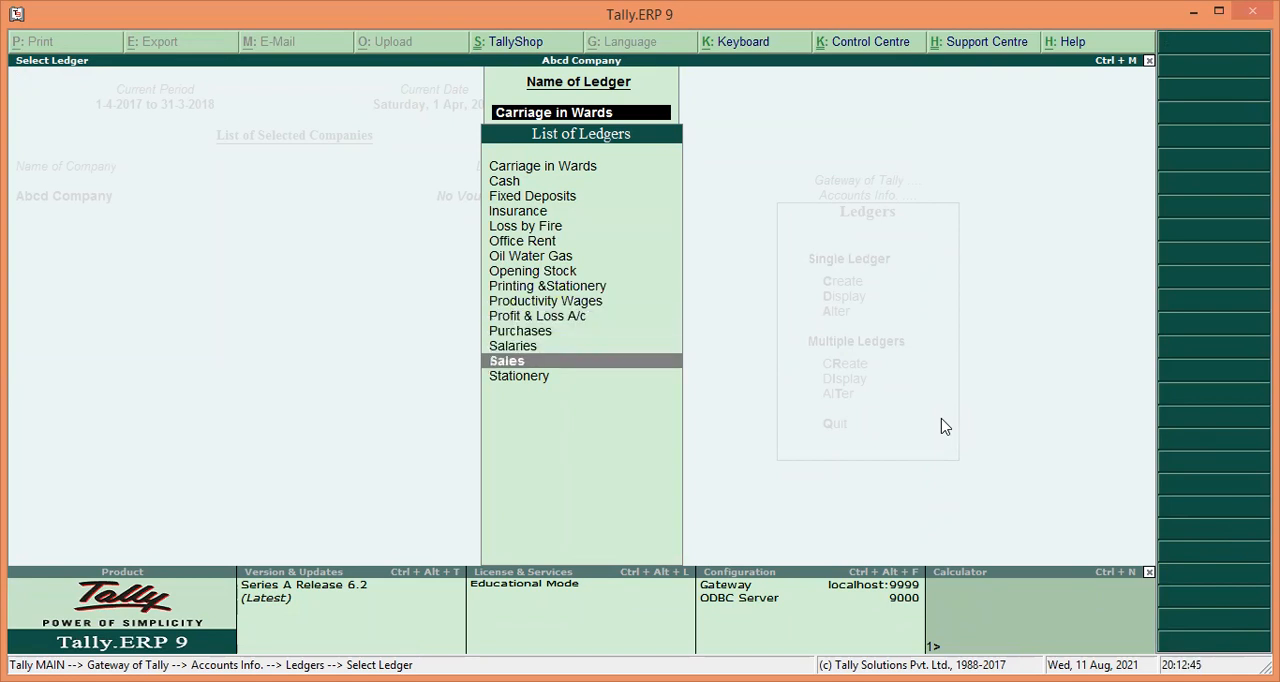
key("Down")
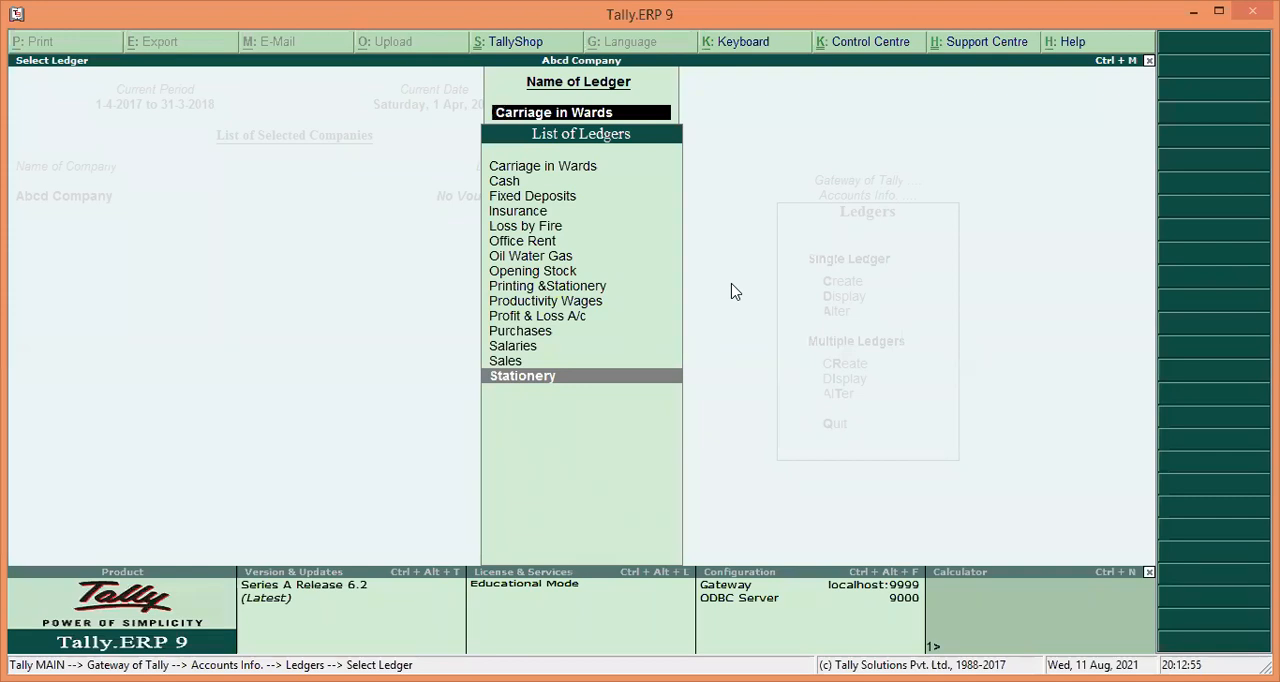
Open the Oil Water Gas ledger, move it under Indirect Expenses and save the alteration.
key("Up")
key("Up")
key("Up")
key("Up")
key("Up")
key("Up")
key("Up")
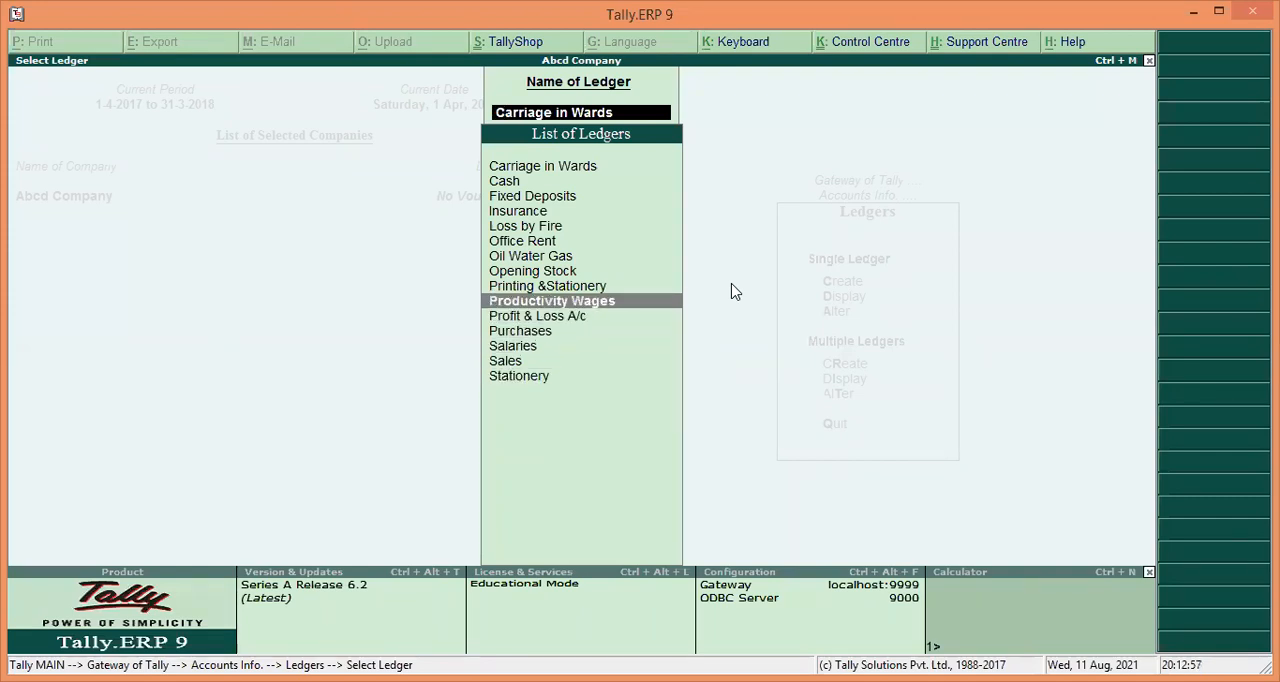
key("Up")
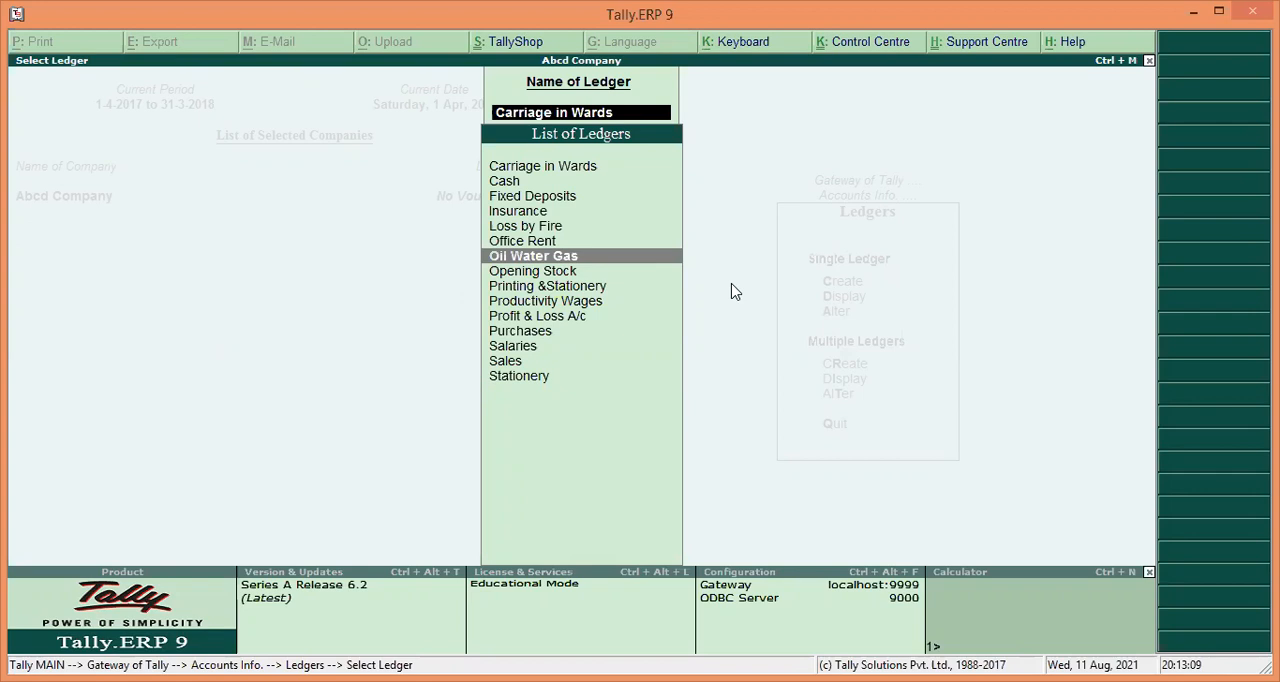
key("Return")
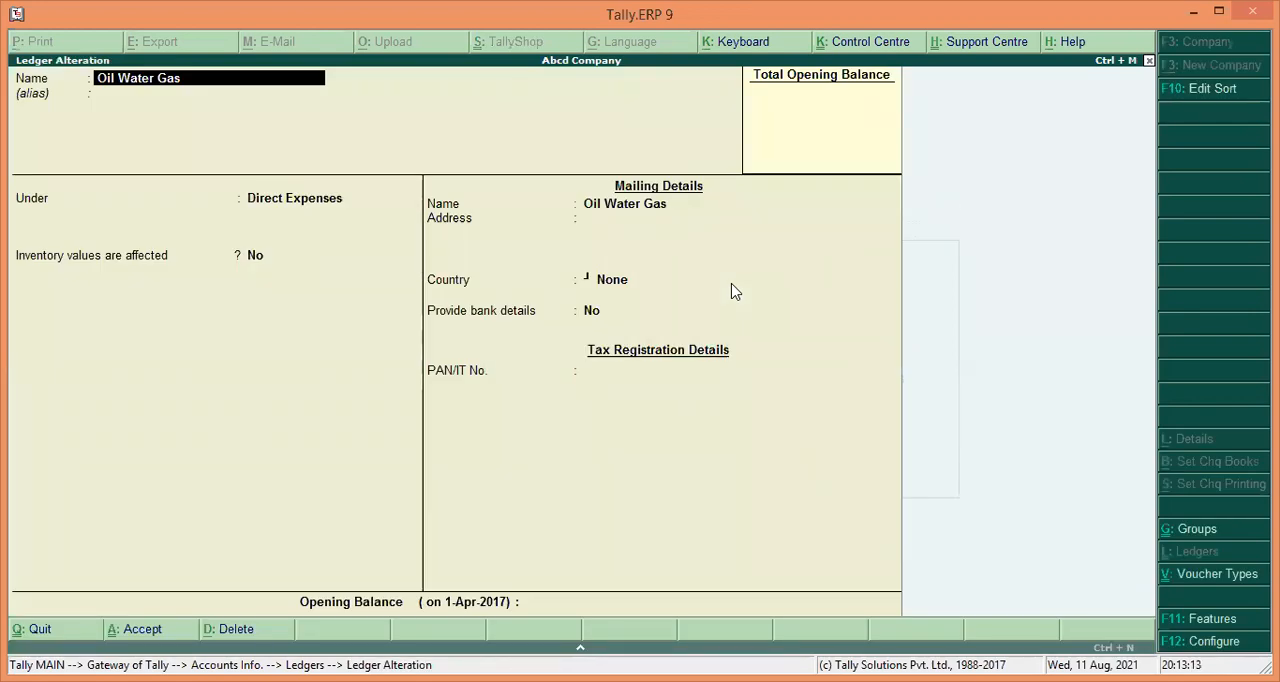
key("Return")
key("Return")
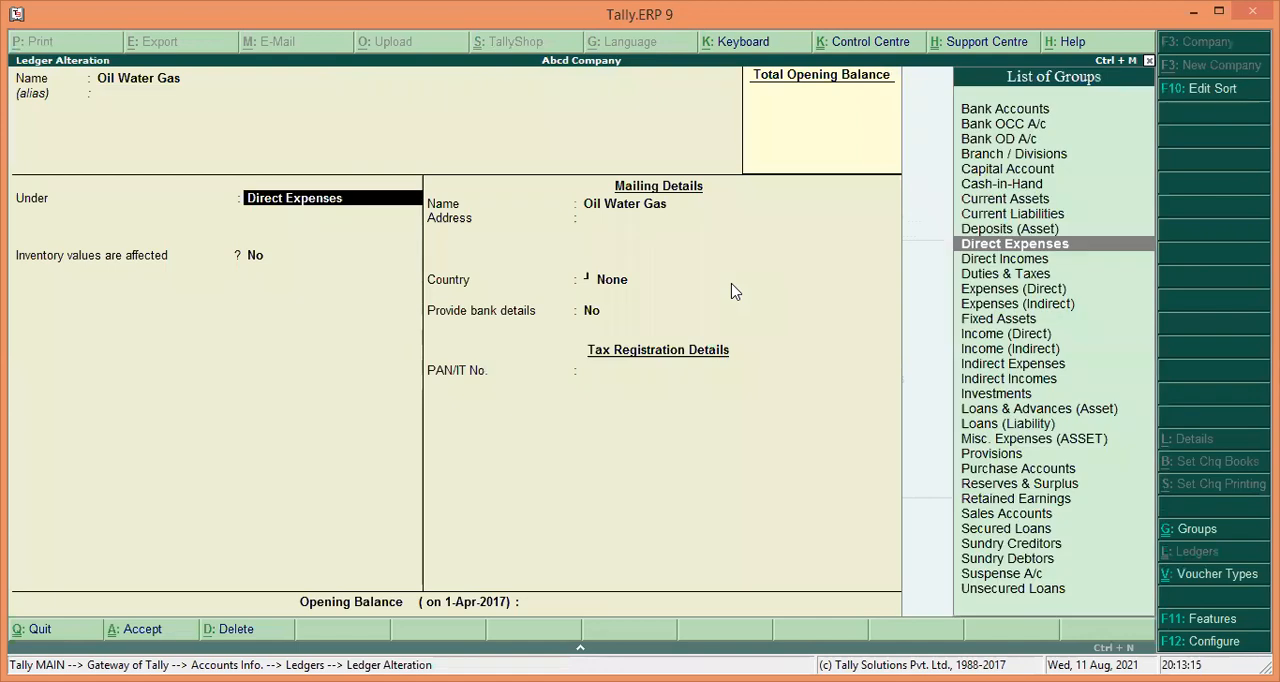
type("I")
key("Down")
key("Down")
key("Down")
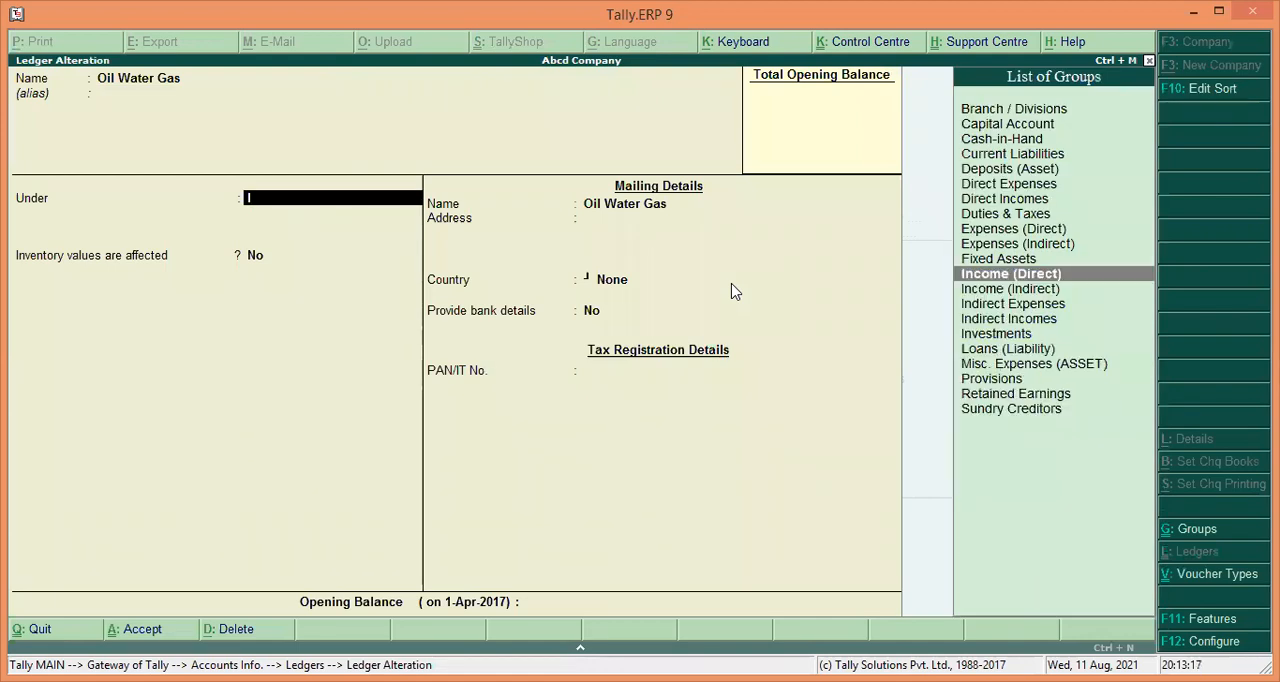
key("Return")
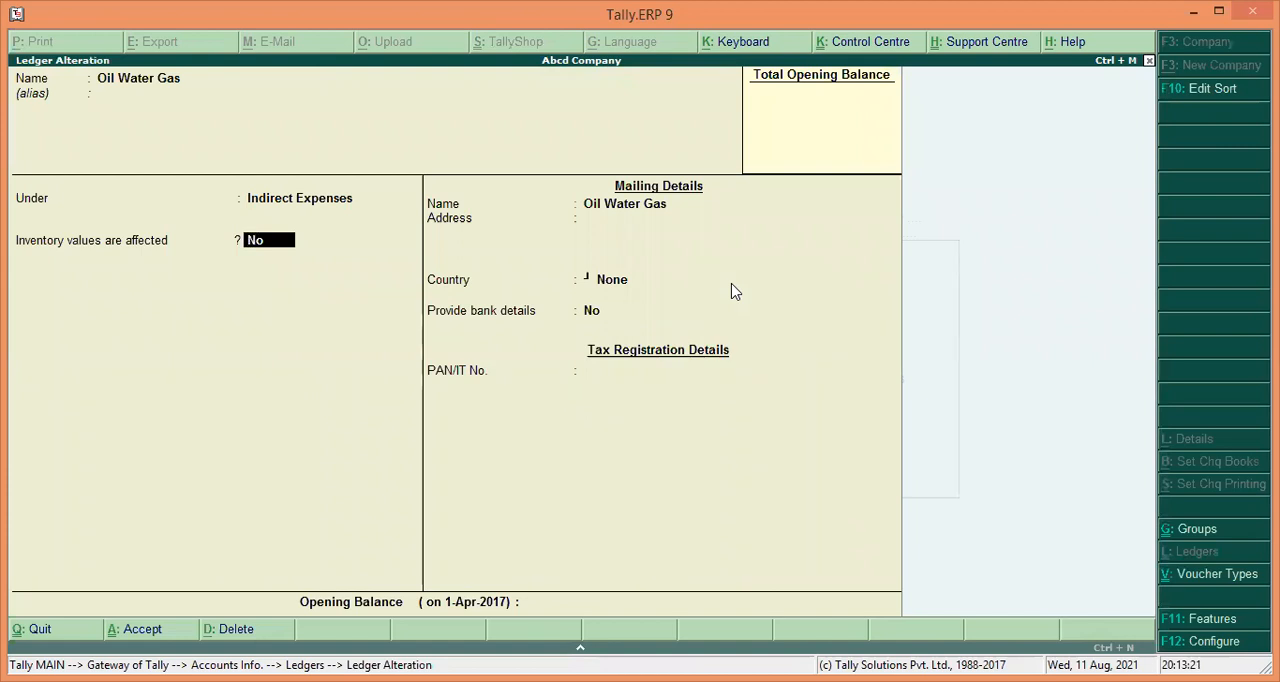
key("Return")
key("Return")
key("Return")
key("Return")
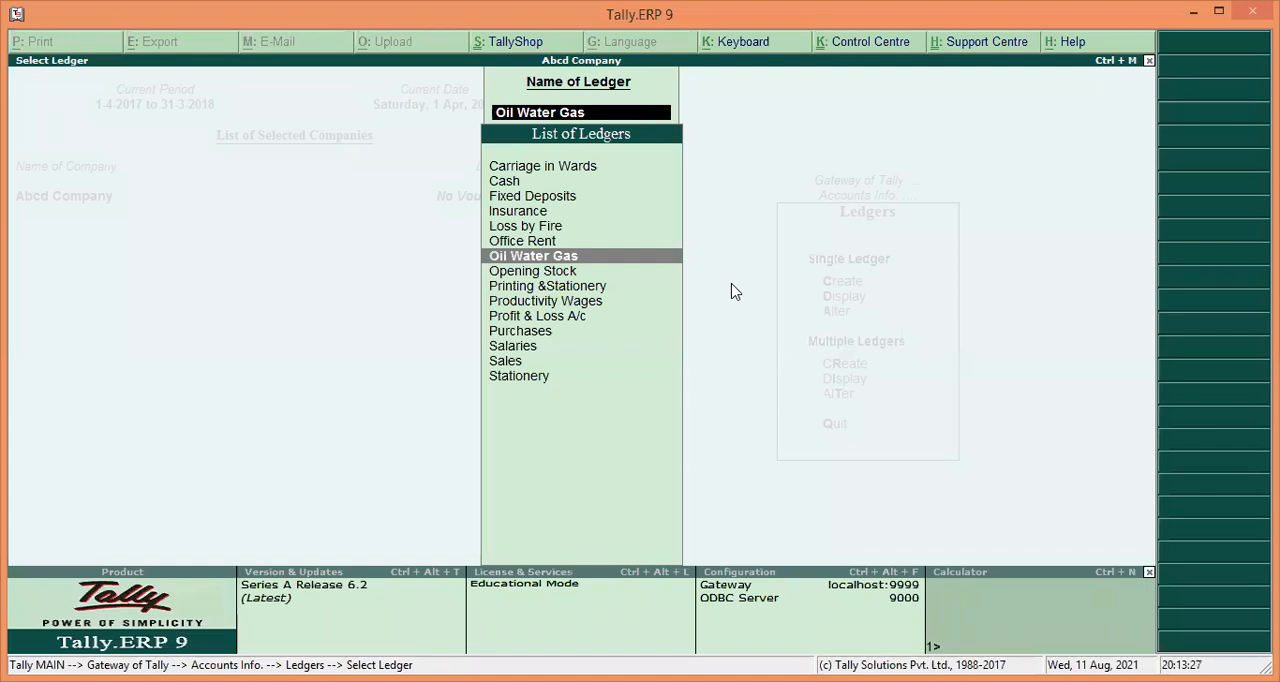
Reassign the Oil Water Gas ledger to the Direct Expenses group and save the alteration.
key("Down")
key("Up")
key("Return")
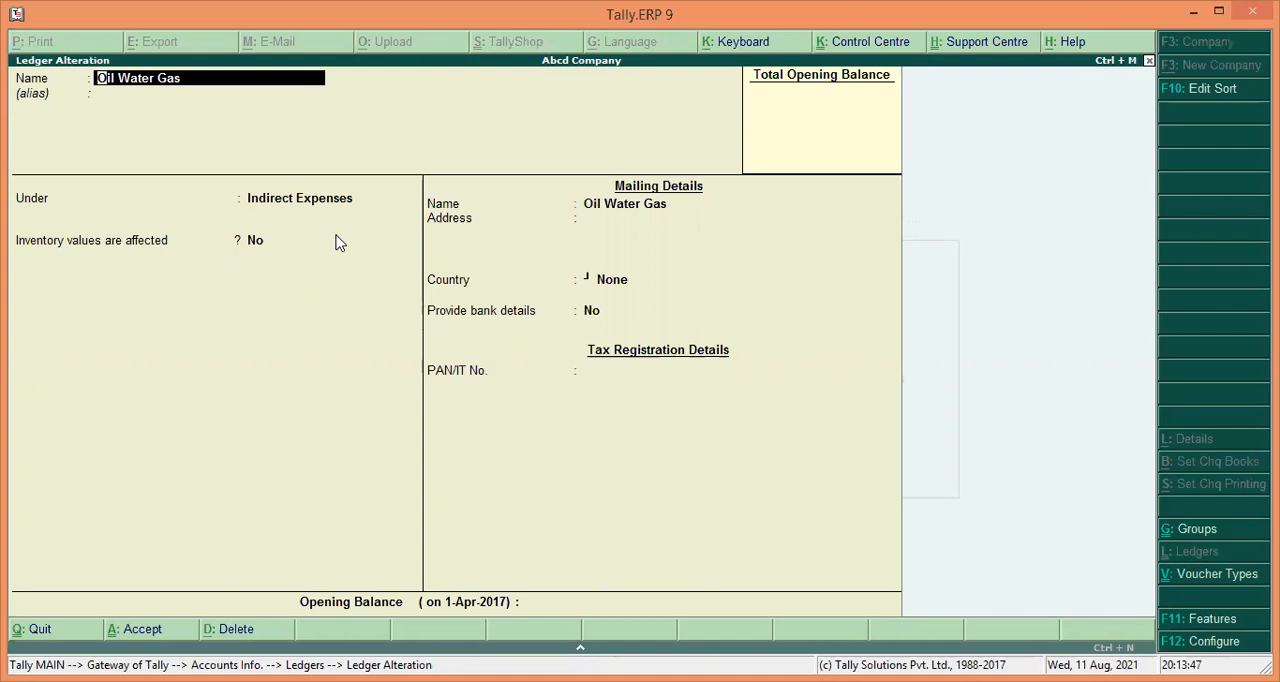
key("Return")
key("Return")
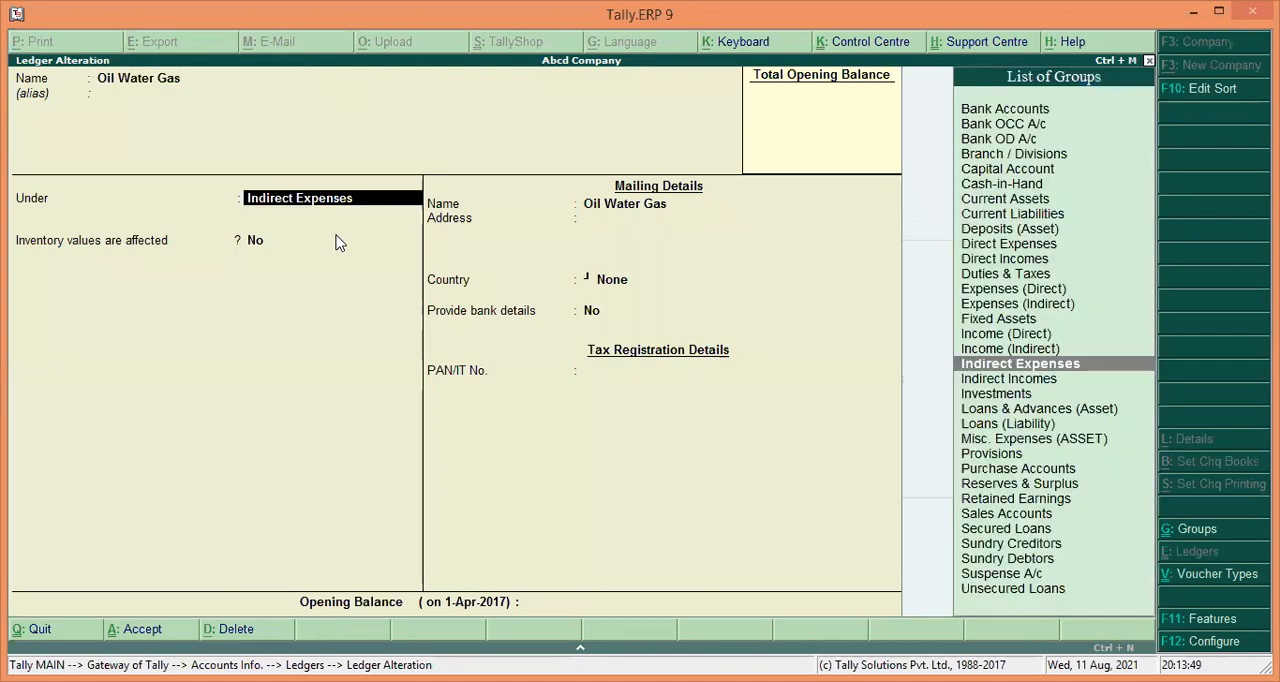
type("D")
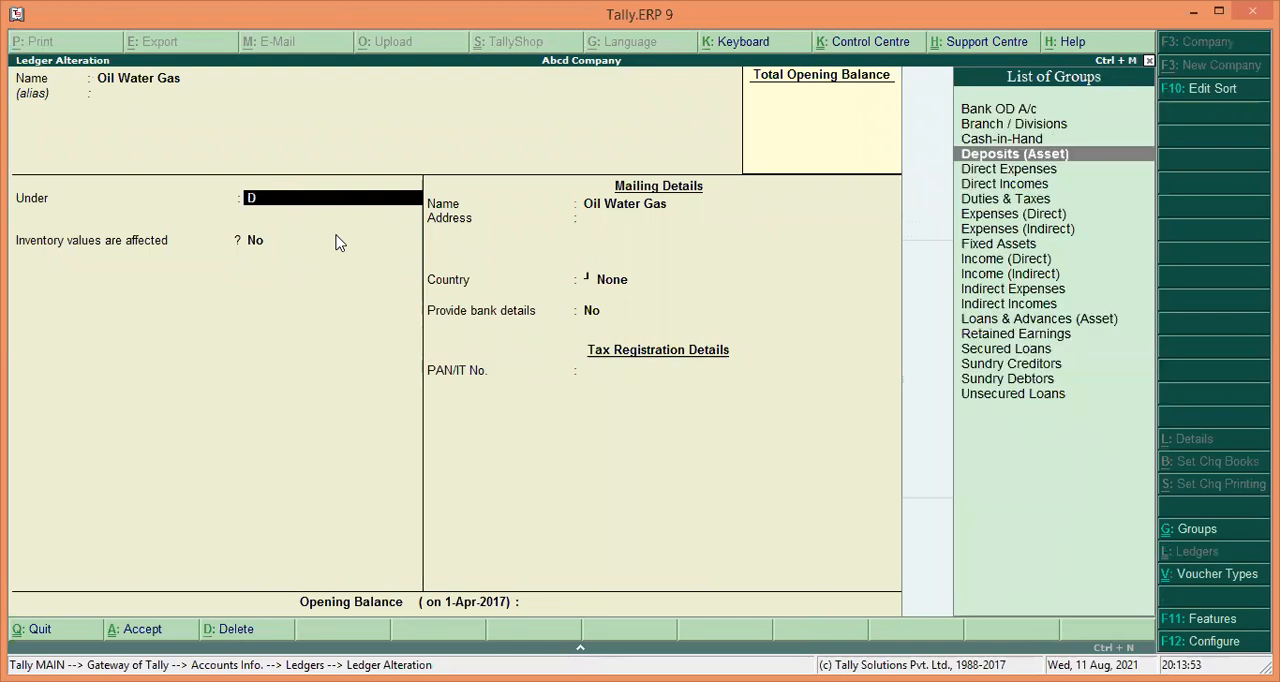
key("Down")
key("Return")
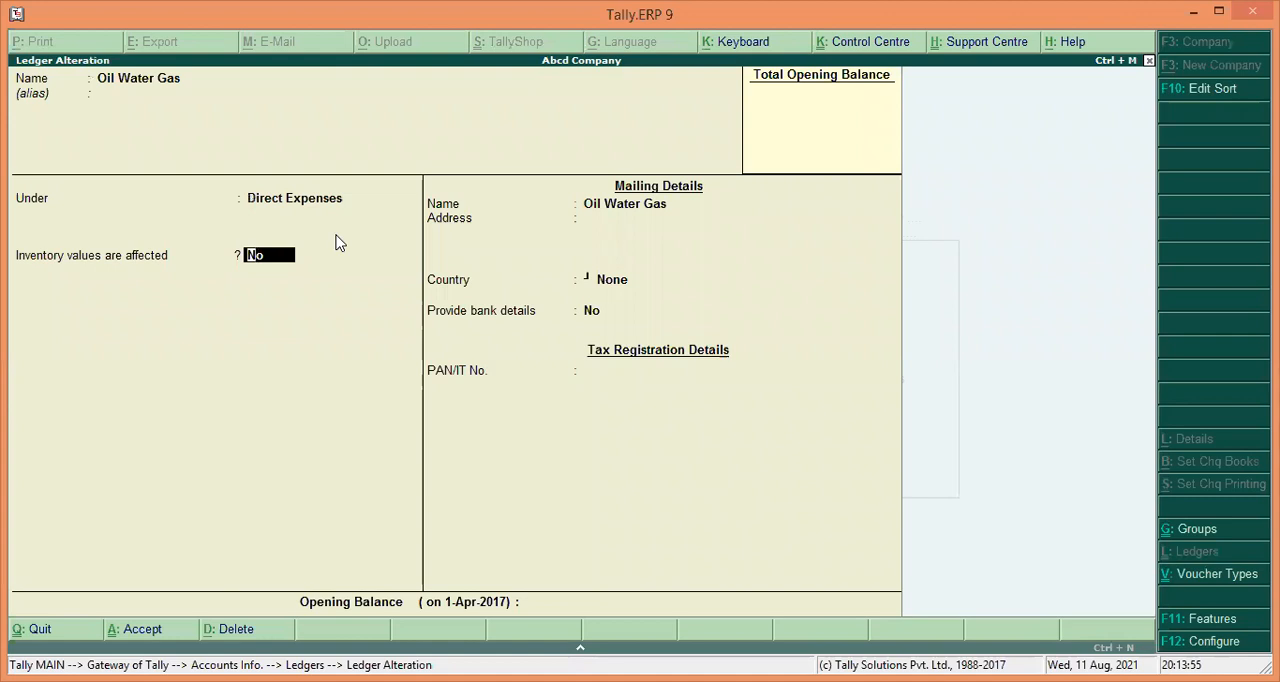
key("Return")
key("Return")
key("Return")
key("Return")
key("Return")
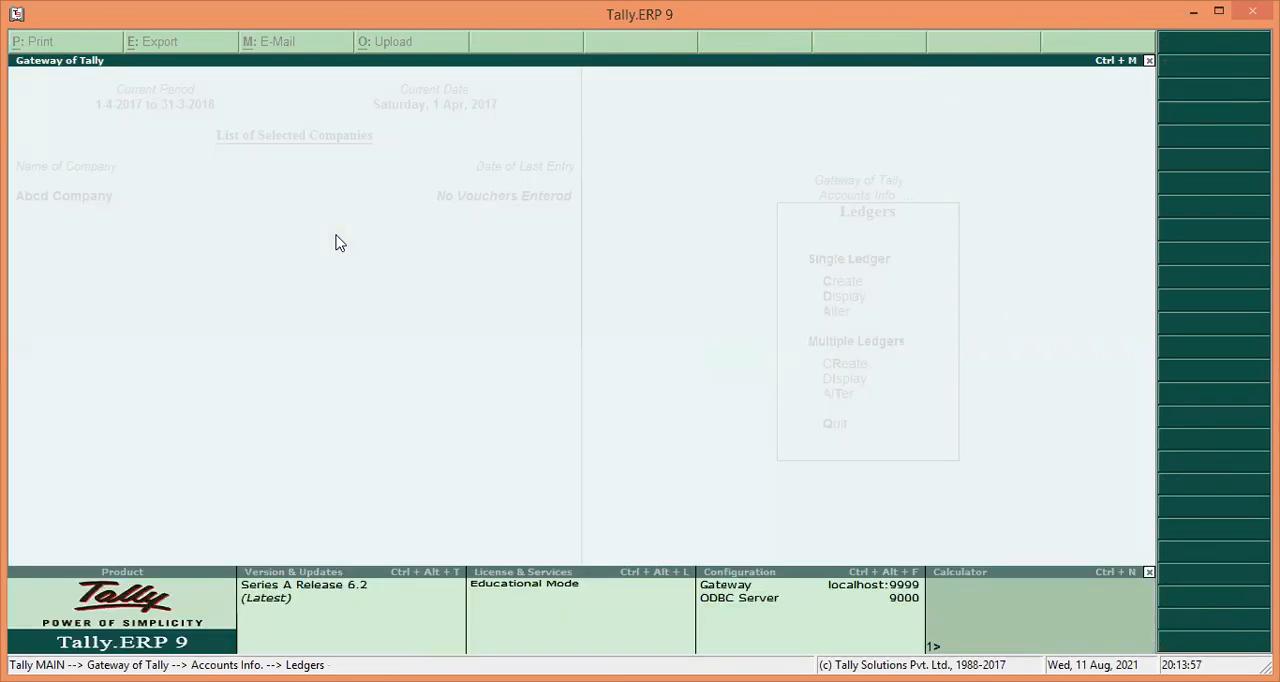
key("Return")
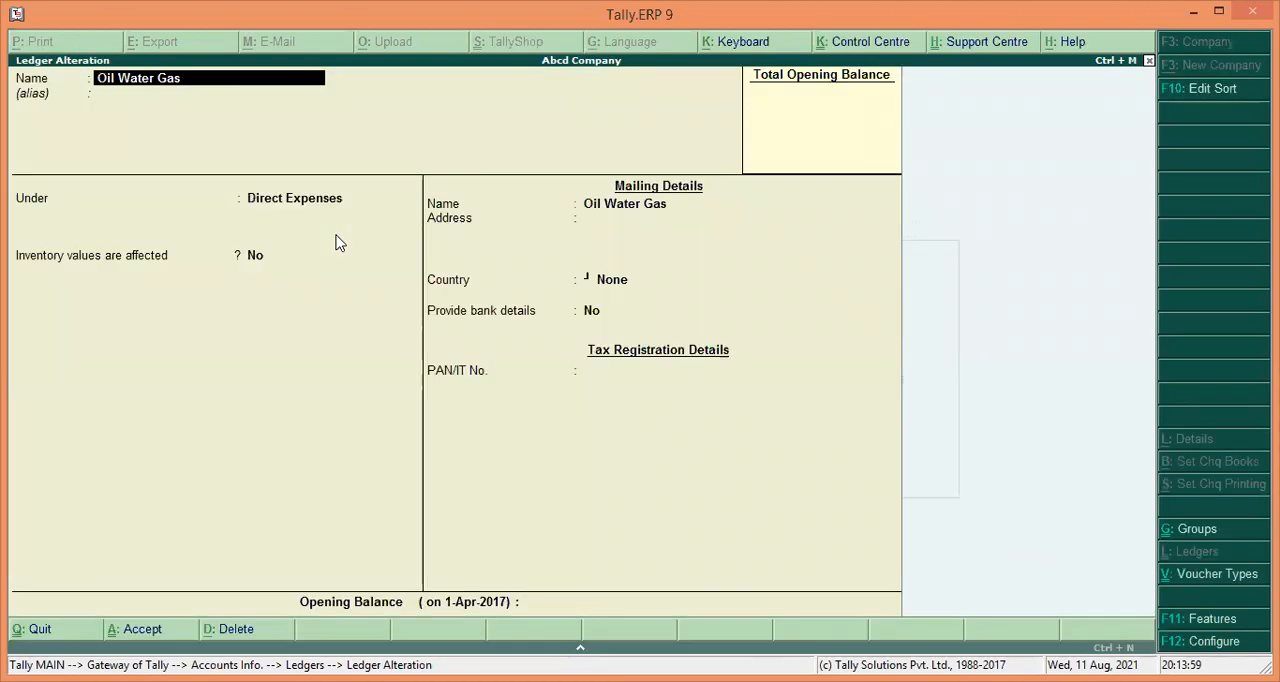
key("Return")
key("Return")
key("Return")
key("Return")
key("Return")
key("Return")
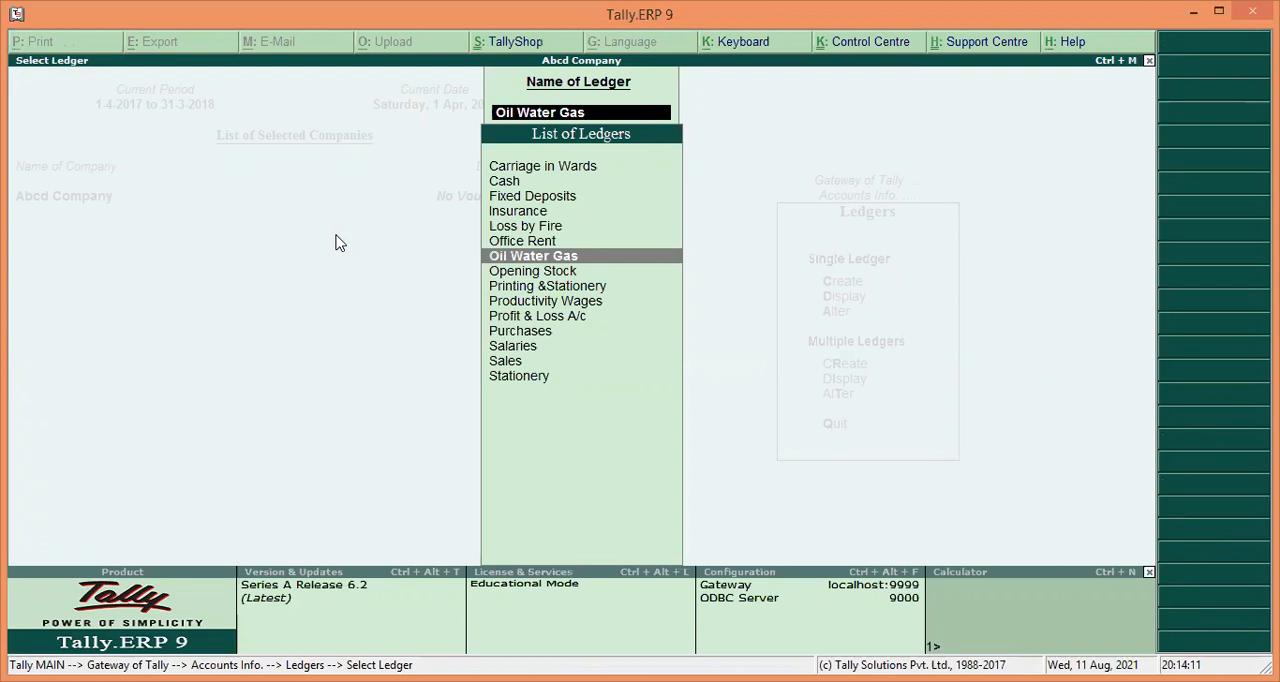
Open the Carriage in Wards ledger for alteration and rename it Carriage Outwards.
key("Up")
key("Up")
key("Up")
key("Up")
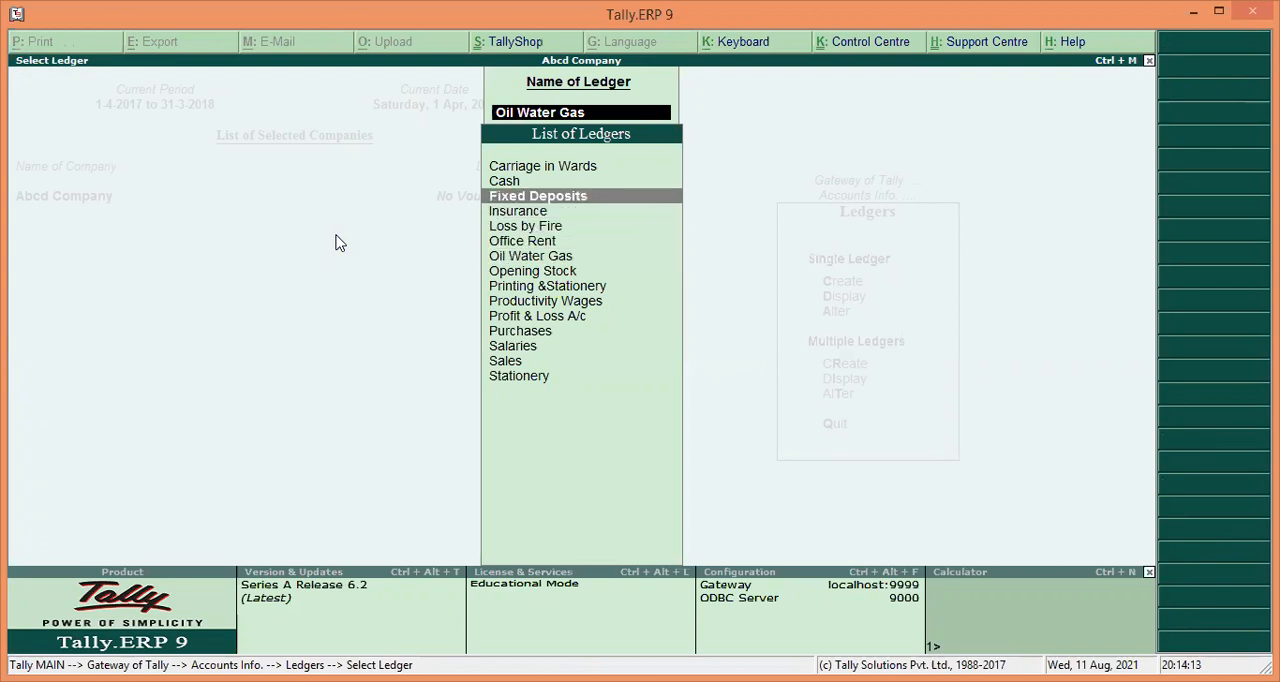
key("Up")
key("Up")
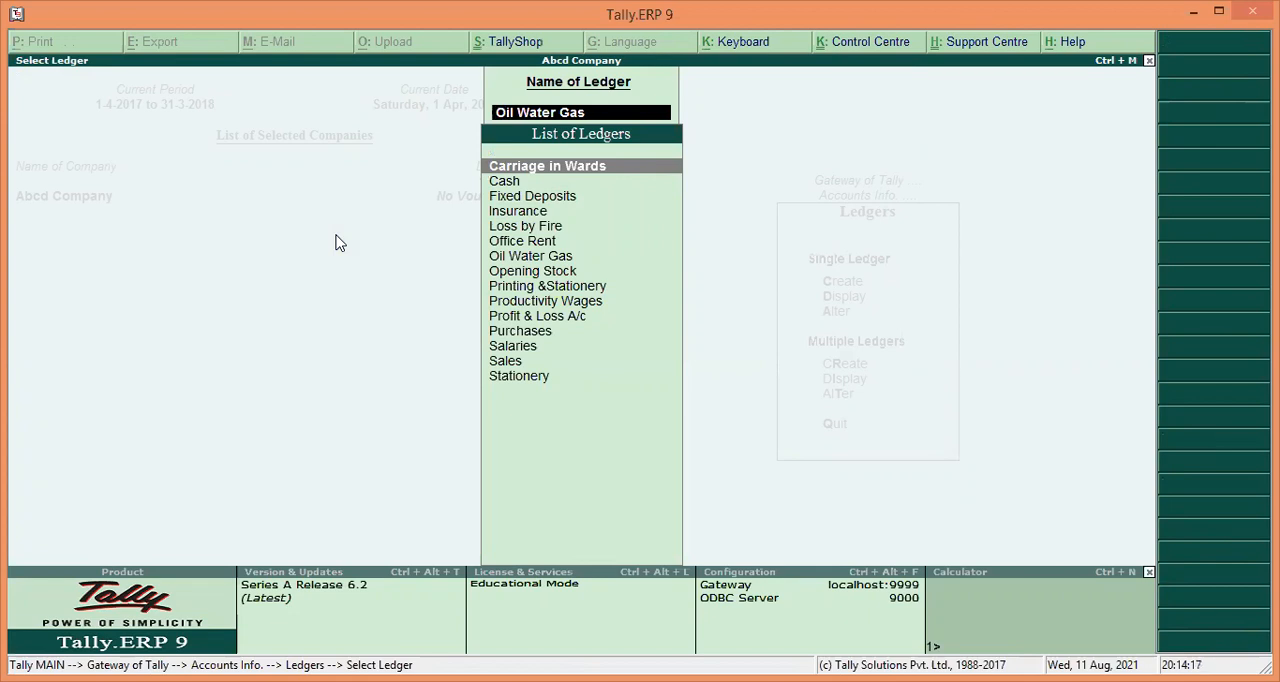
key("Return")
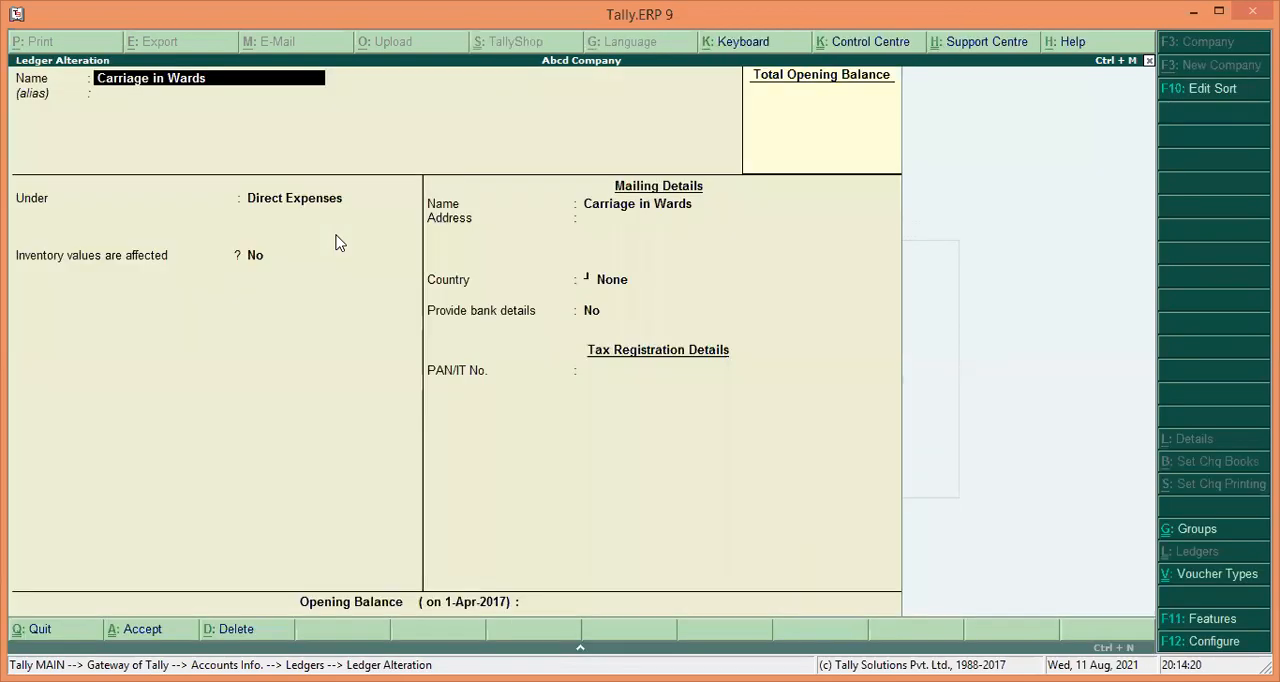
type("Carriage Outwards")
key("Return")
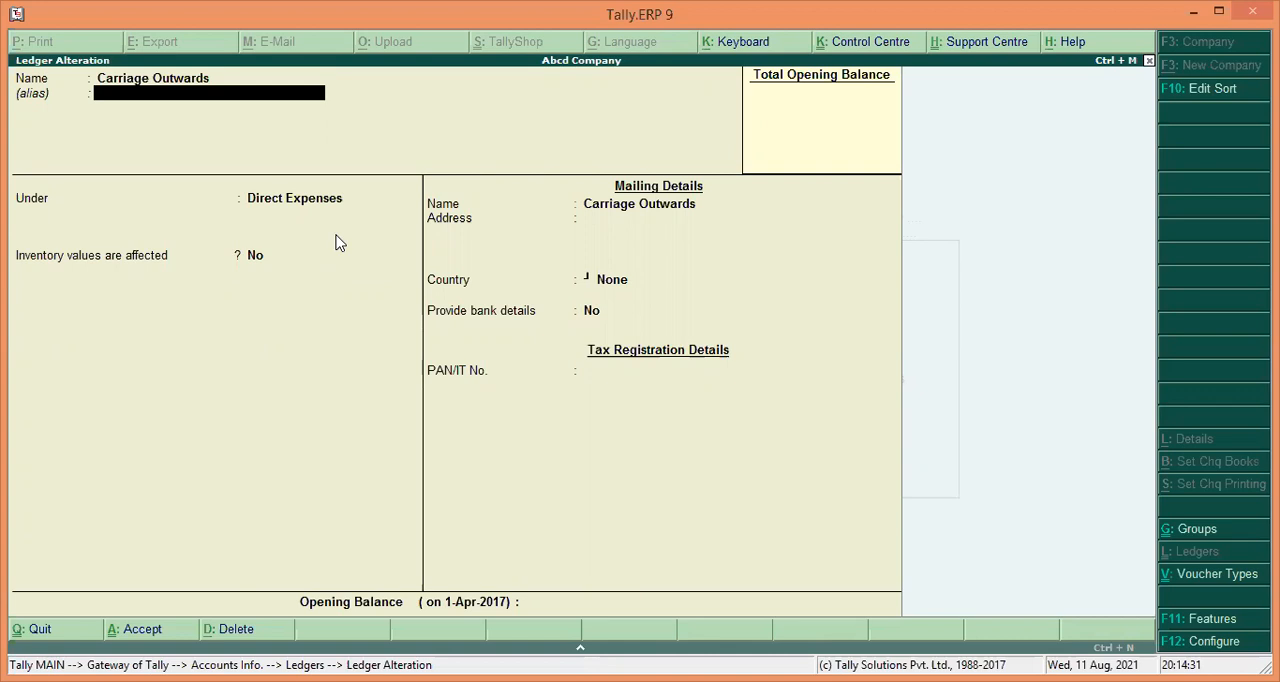
Set the Carriage Outwards ledger's group to Indirect Expenses.
key("Return")
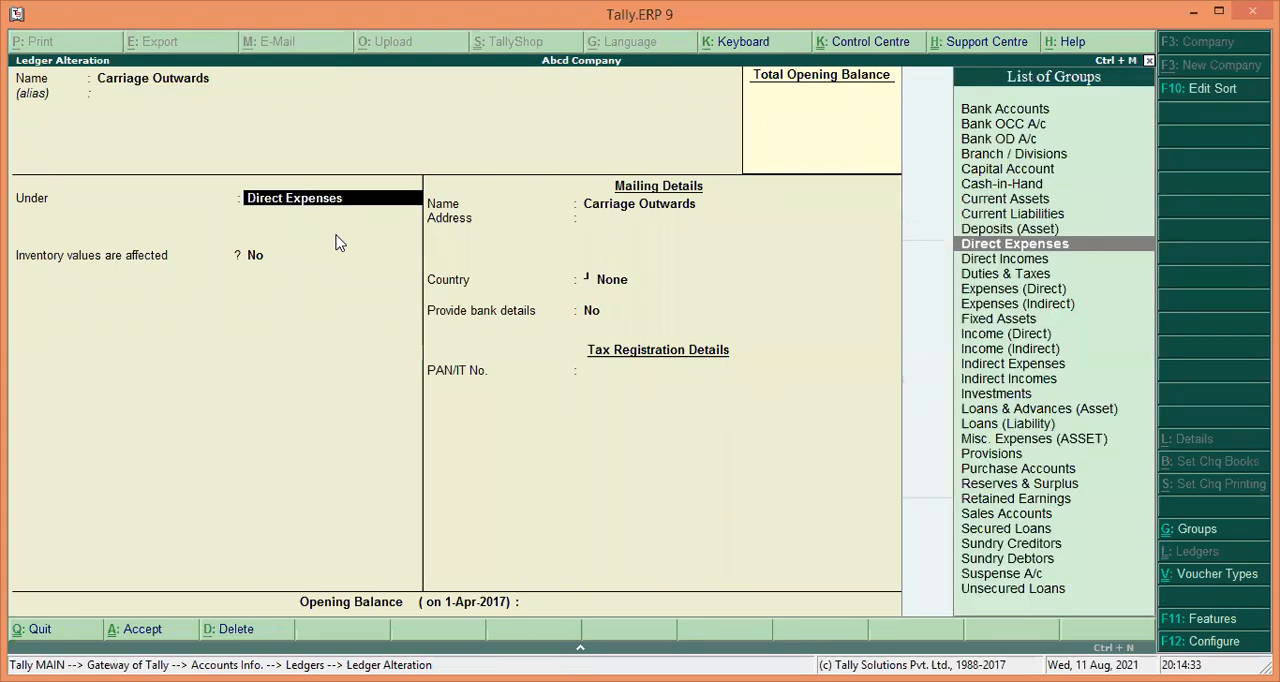
type("I")
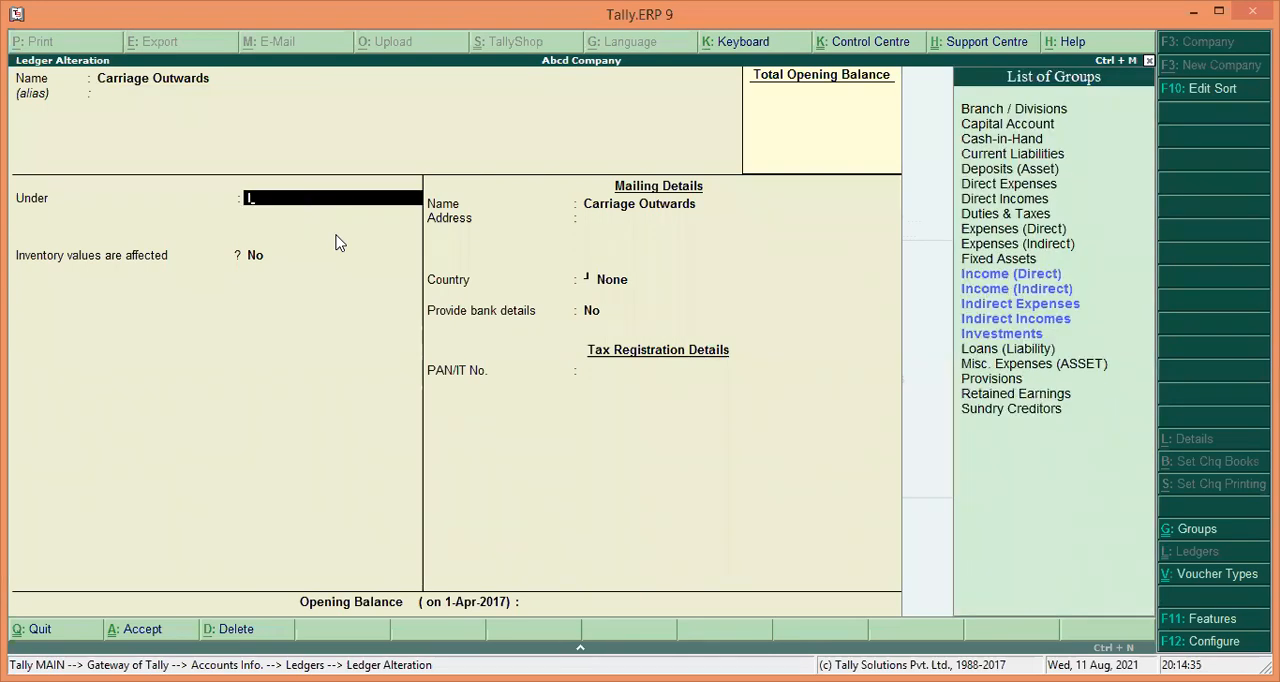
key("Down")
key("Down")
key("Down")
key("Return")
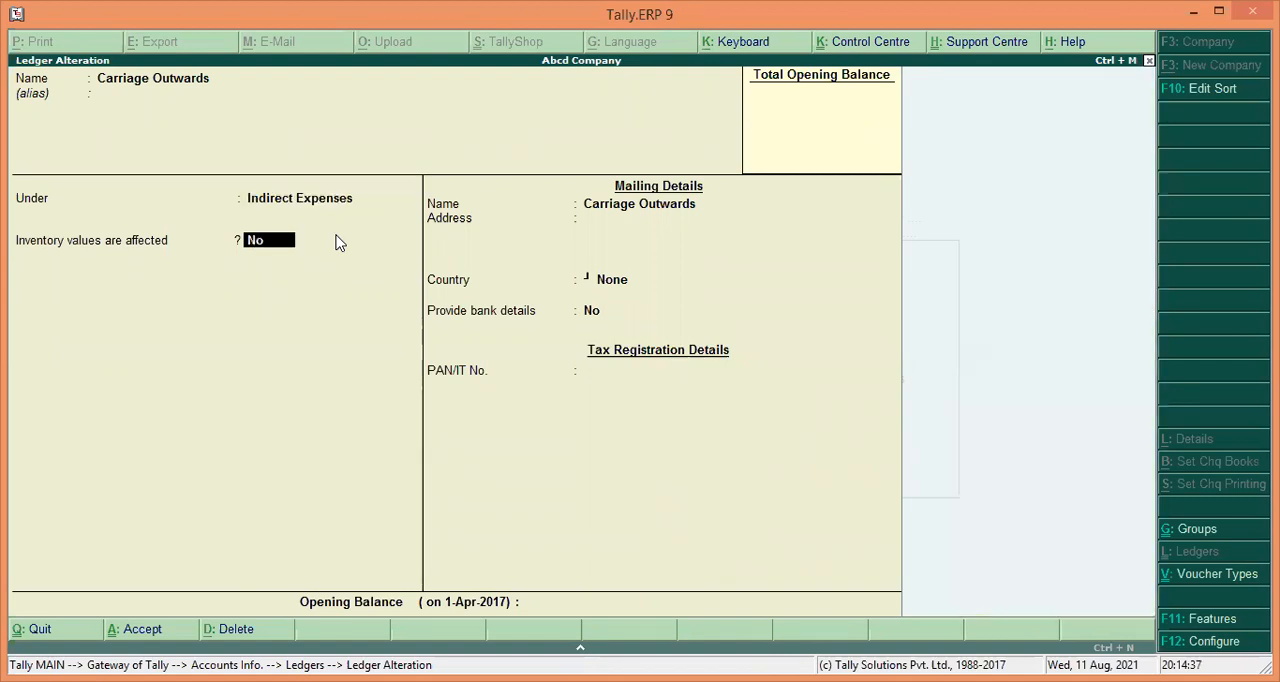
Accept the Carriage Outwards ledger alteration, keeping inventory values unaffected.
key("Return")
key("Return")
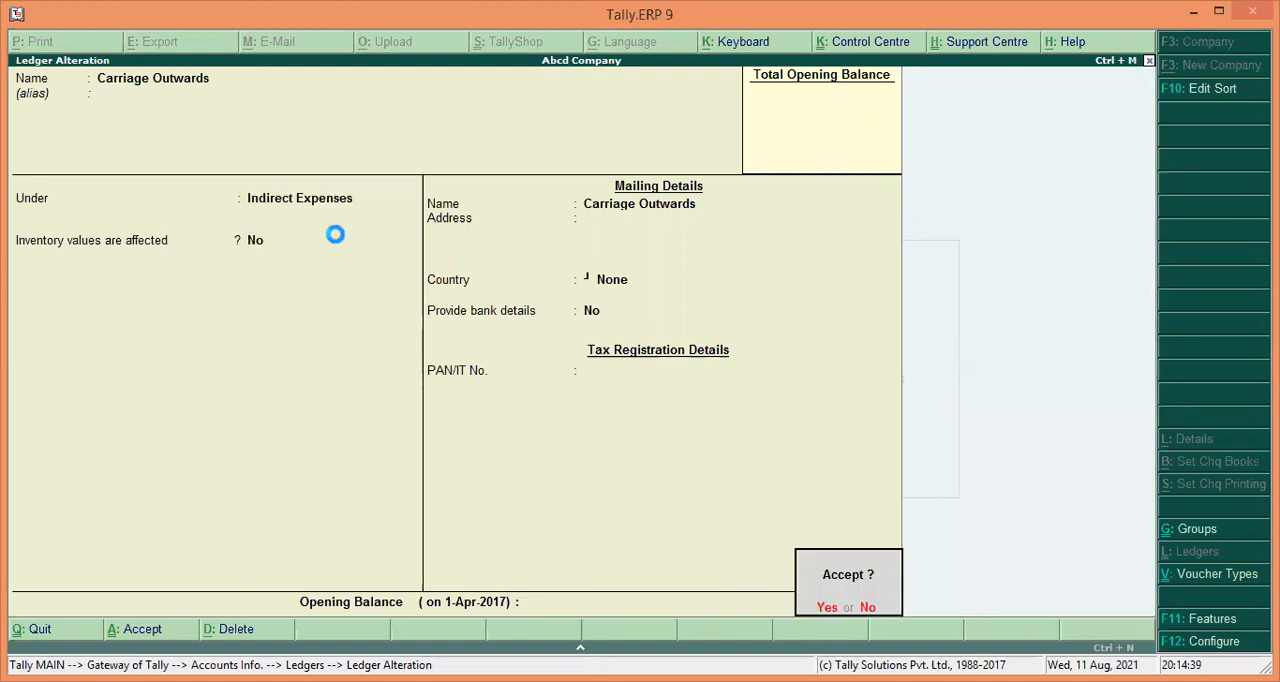
key("Return")
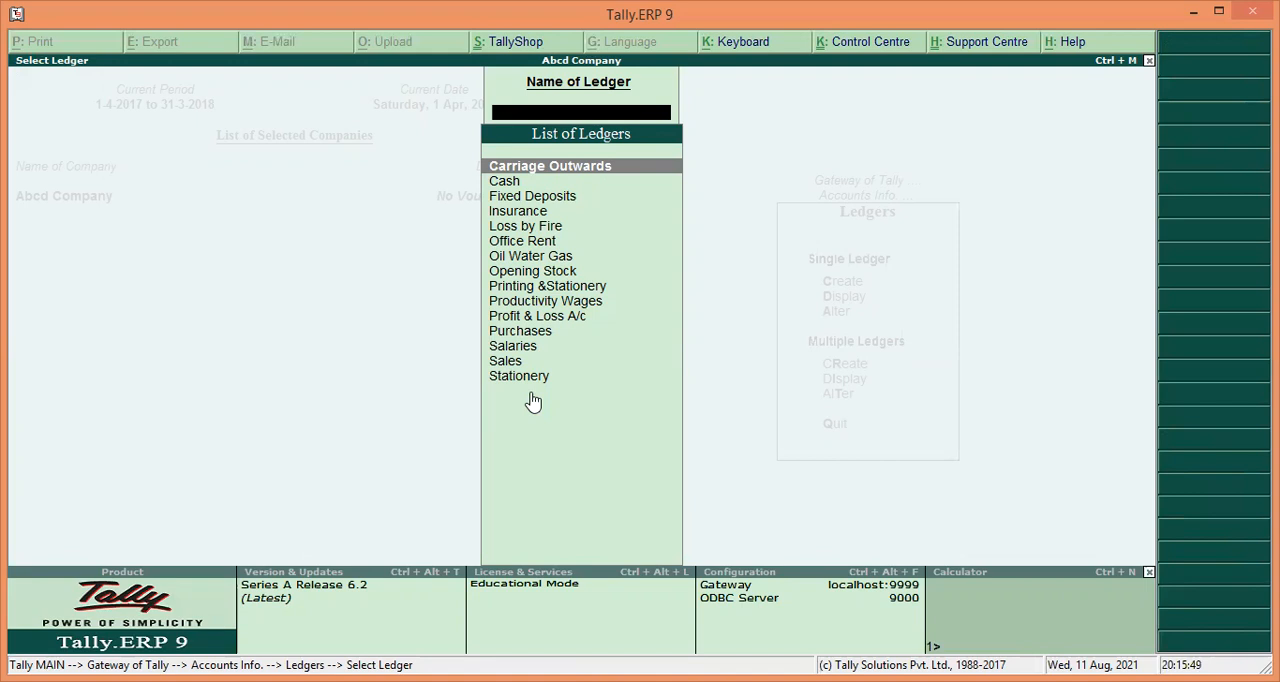
Leave ledger alteration and start creating a new single ledger named Fuel.
left_click(1149, 61)
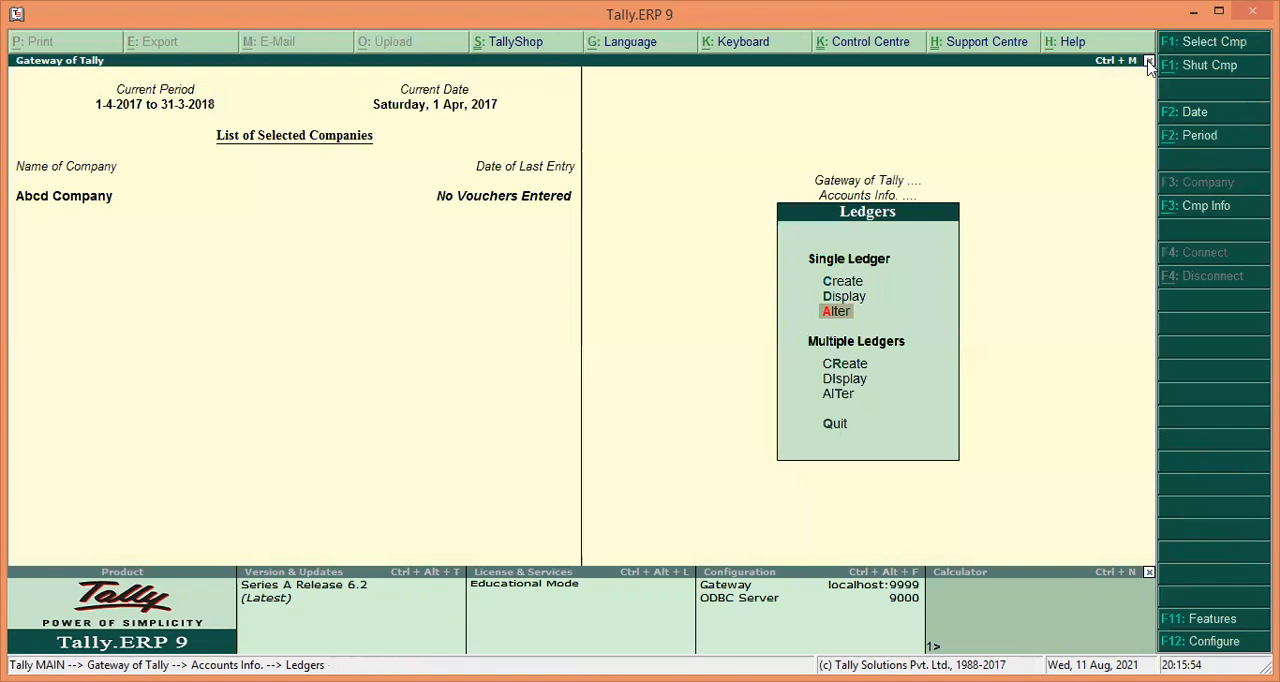
key("Up")
key("Up")
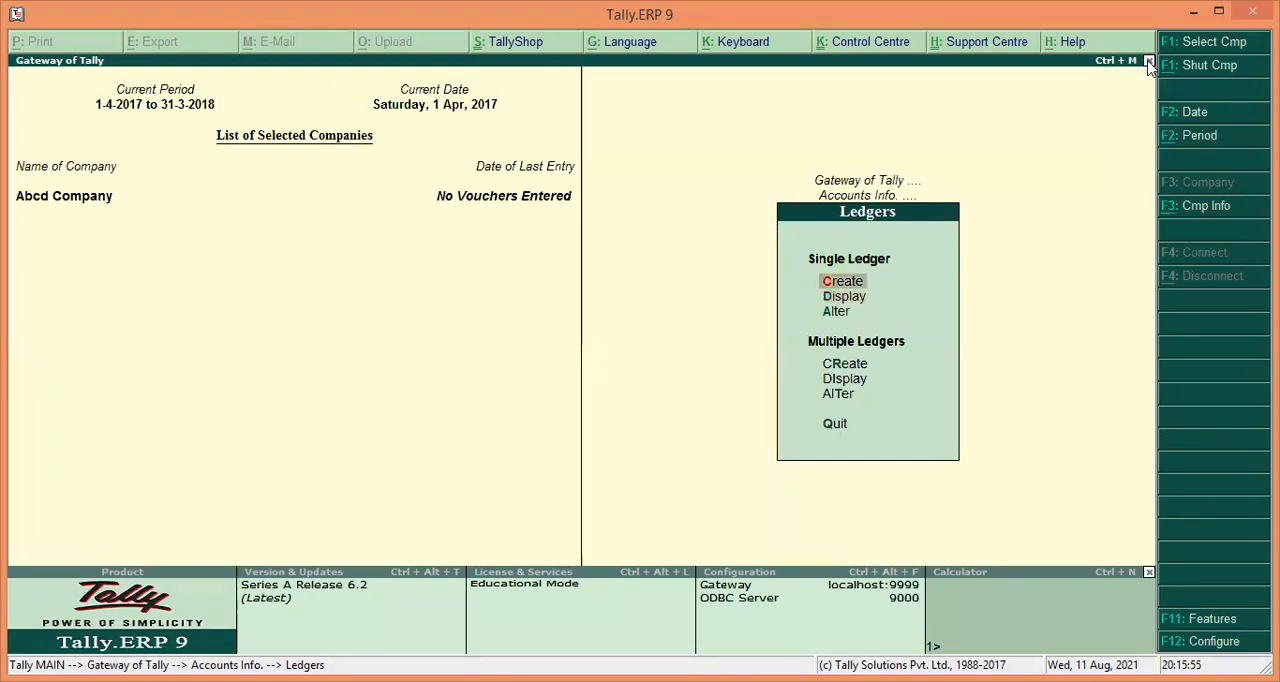
key("Return")
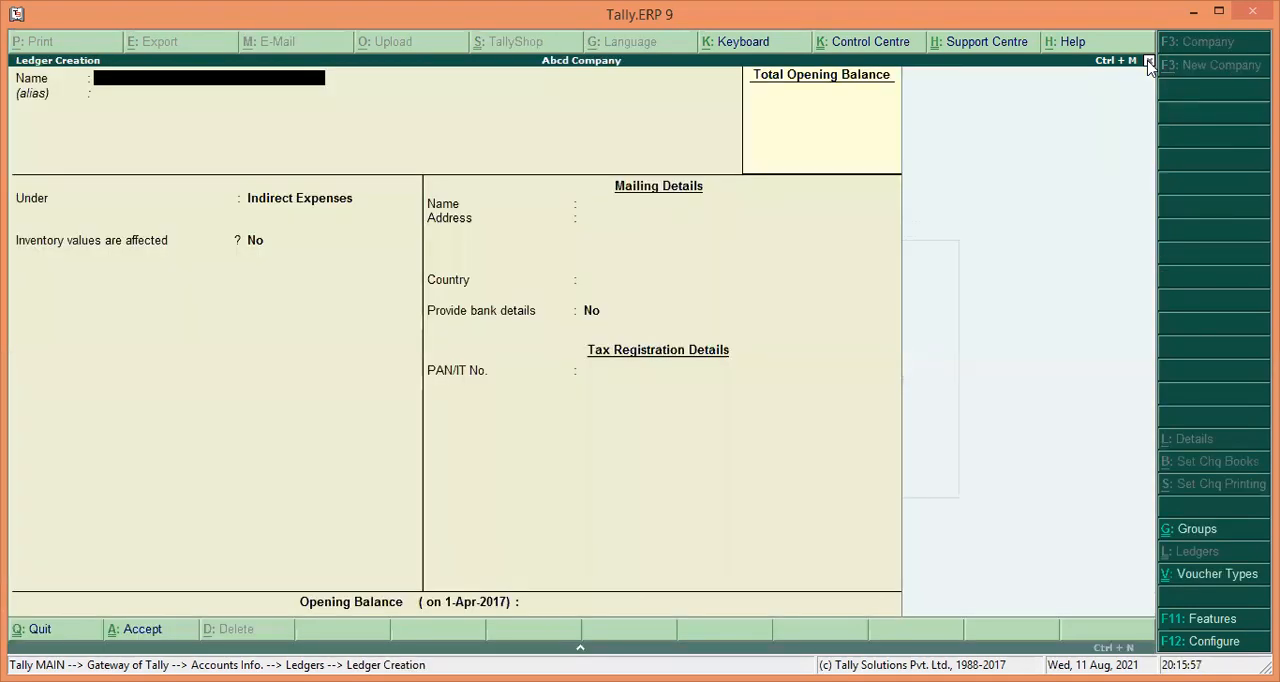
type("Fuel")
key("Return")
Assign the Fuel ledger to the Direct Expenses group and save it.
key("Return")
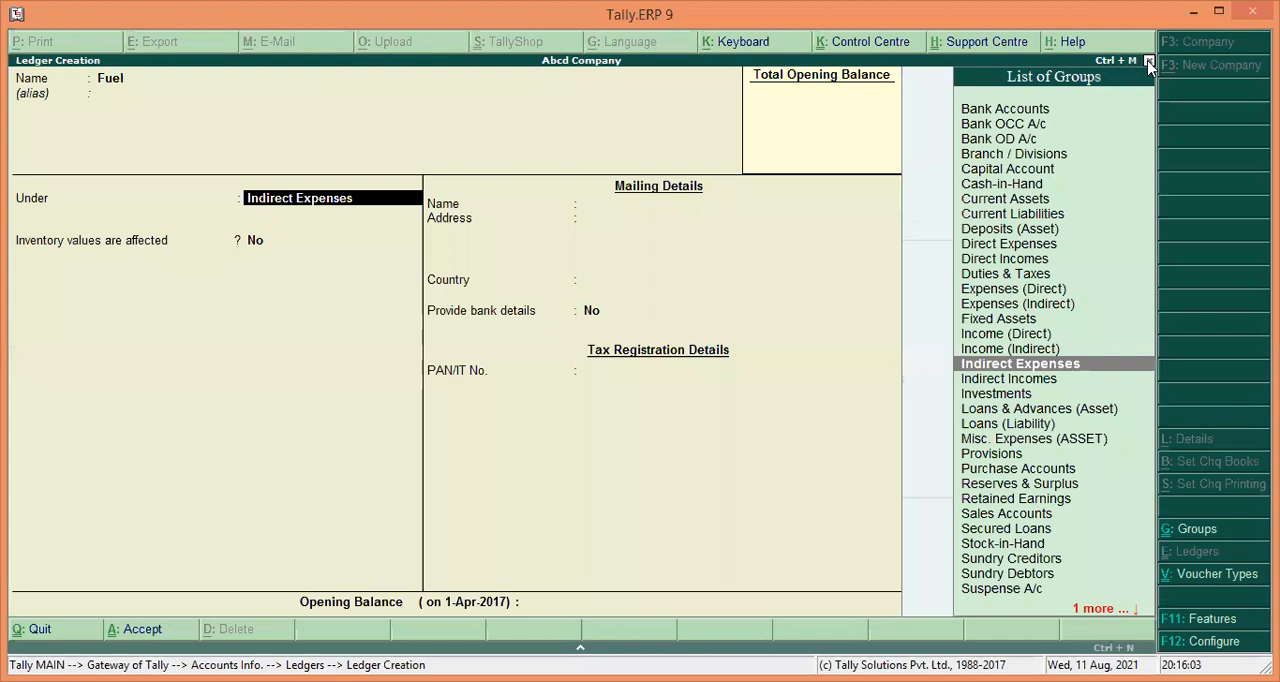
type("D")
key("Return")
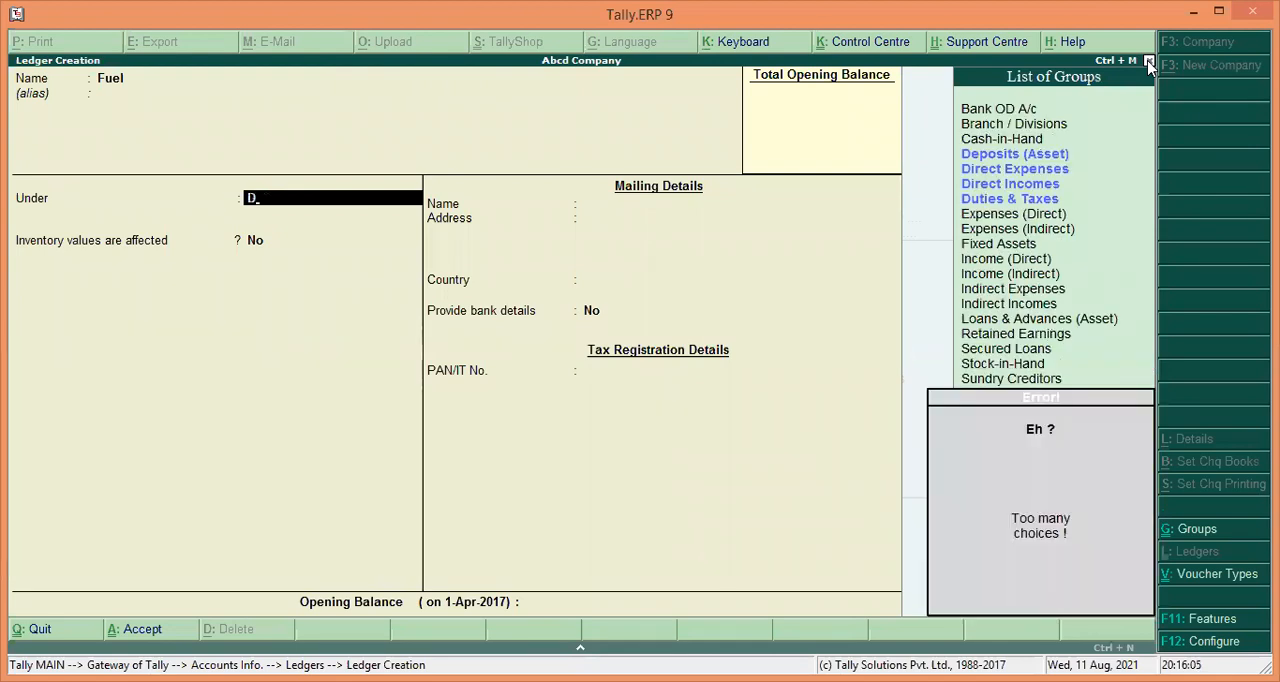
key("BackSpace")
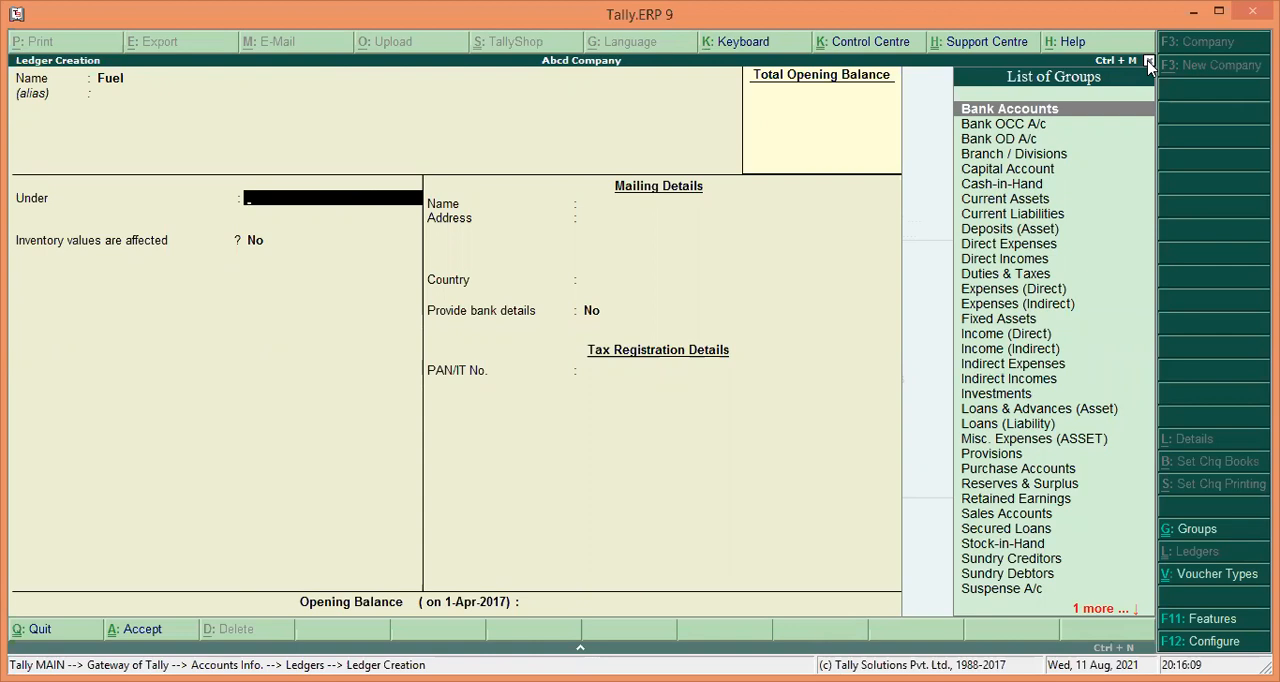
type("D")
key("Down")
key("Down")
key("Return")
key("Return")
key("Return")
key("Return")
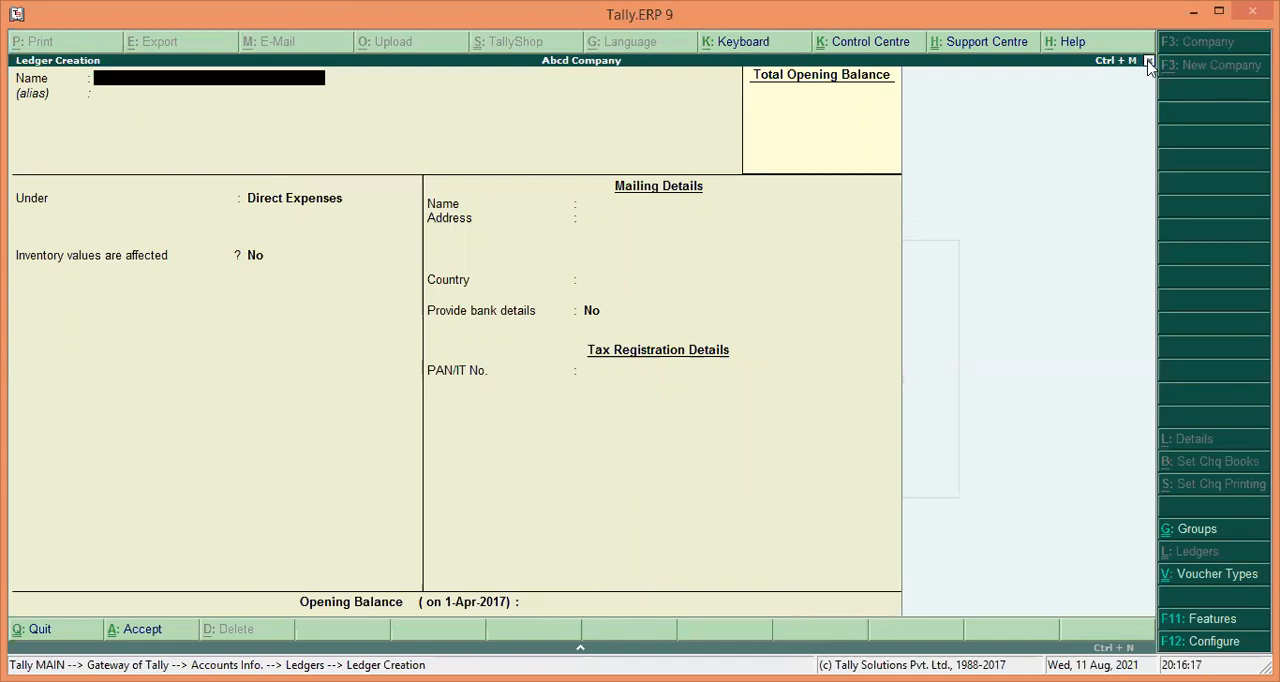
Start another new ledger named Tradingexpenses.
type("Tradi")
type("ng")
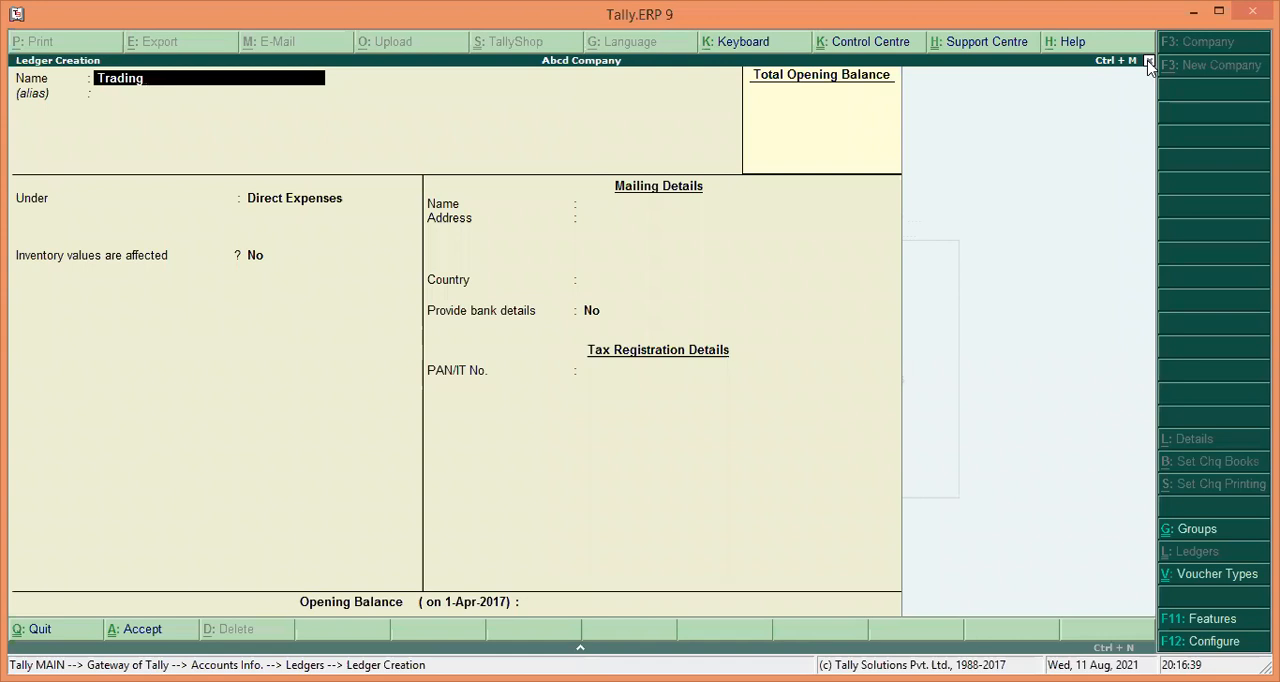
type("expen")
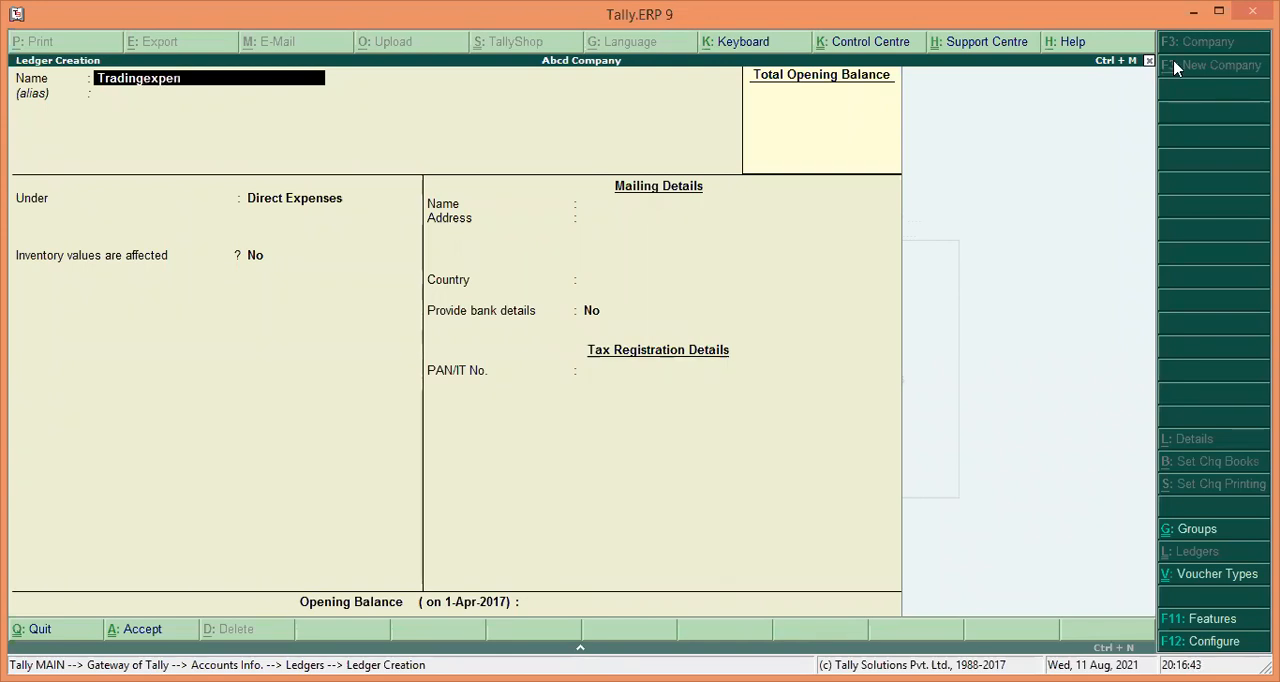
type("ses")
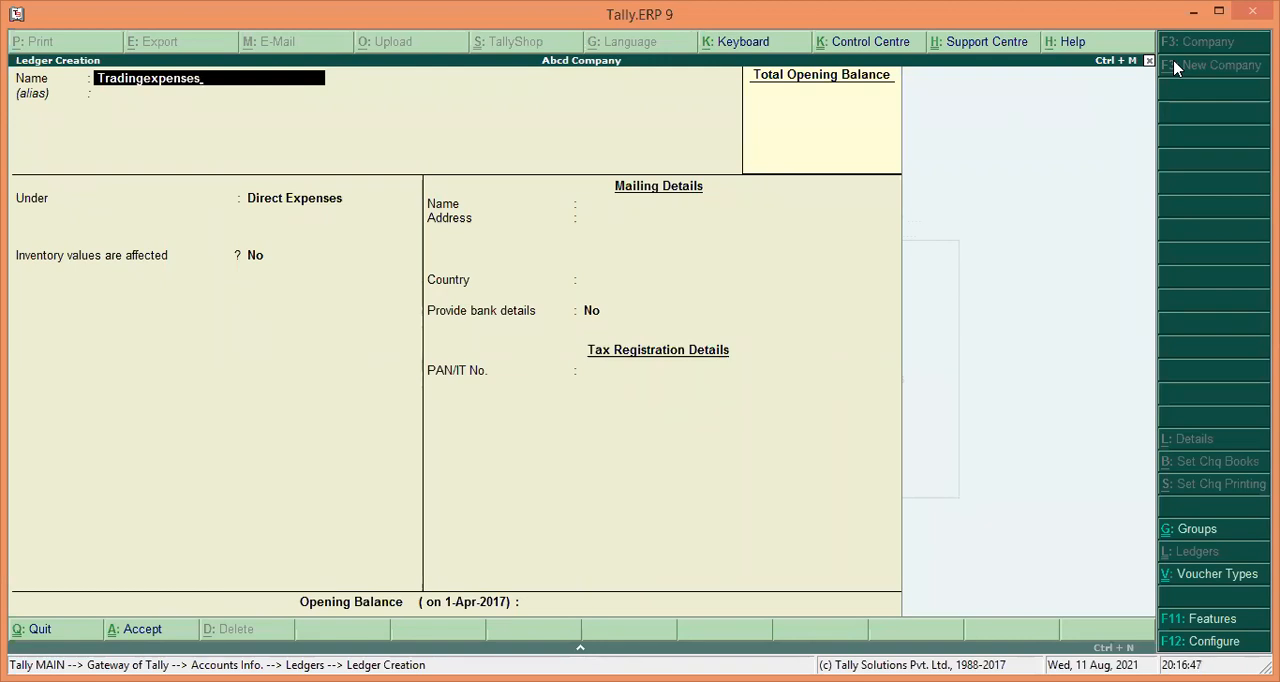
key("Return")
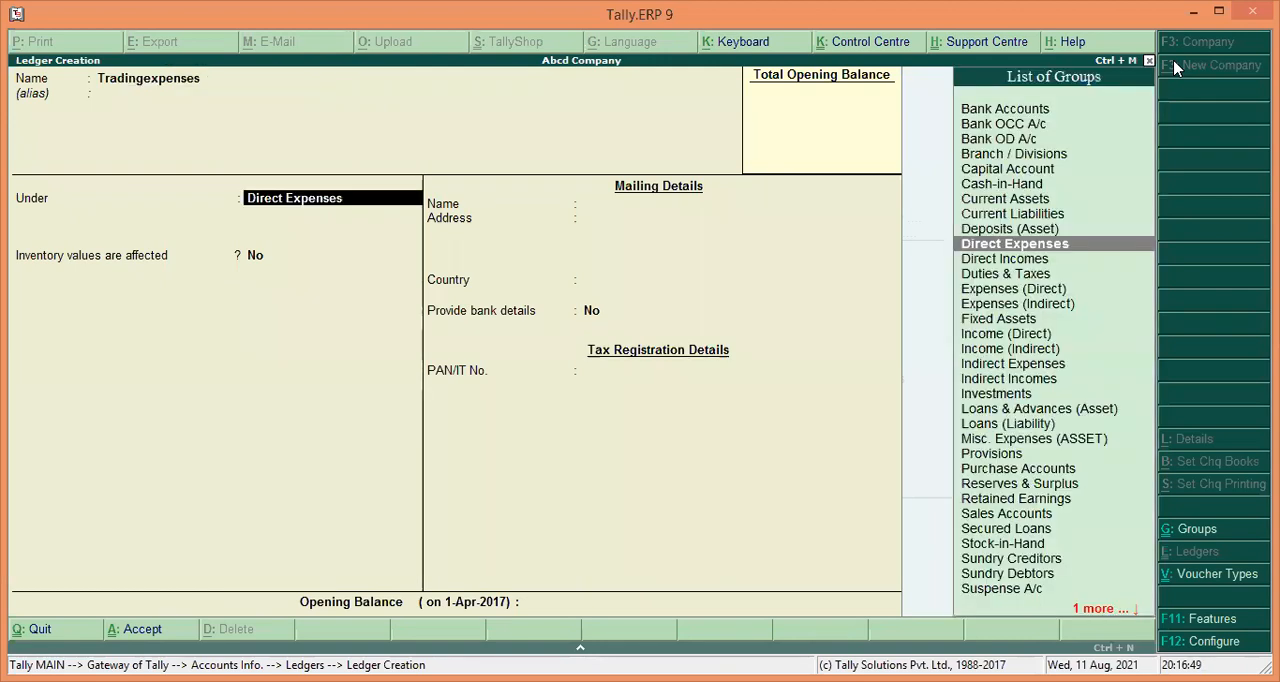
Assign the Tradingexpenses ledger to the Indirect Expenses group and save it.
type("I")
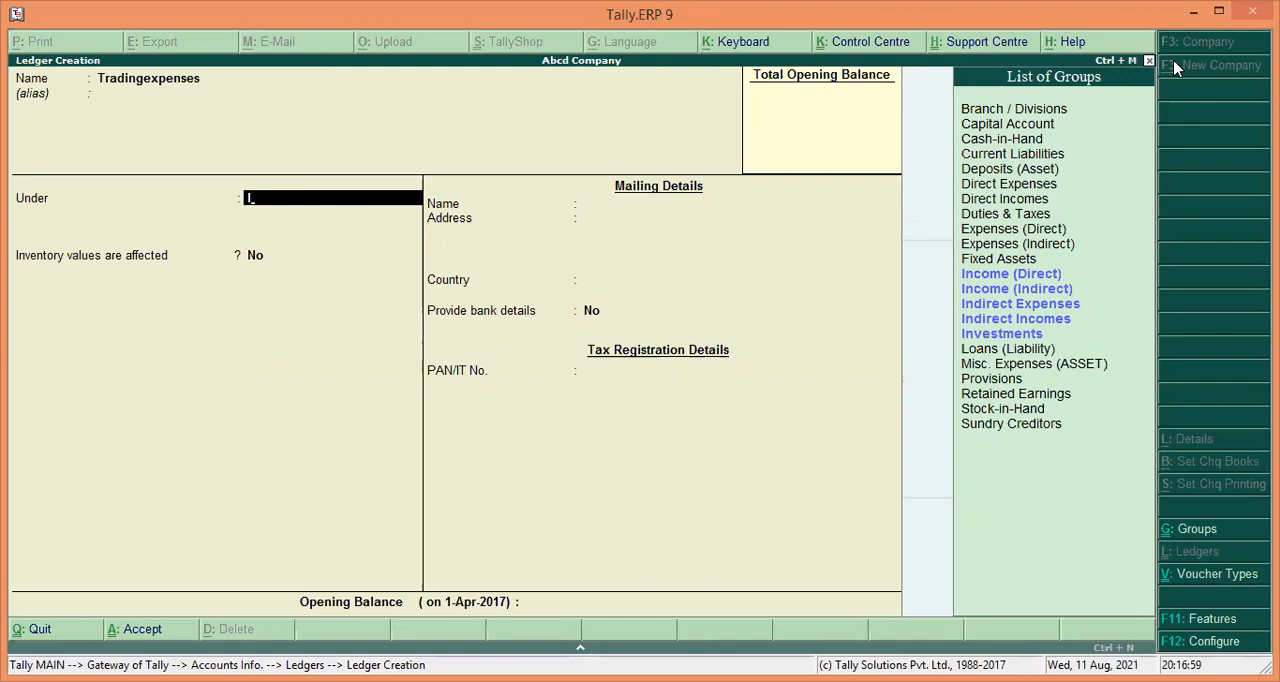
key("Down")
key("Down")
key("Down")
key("Down")
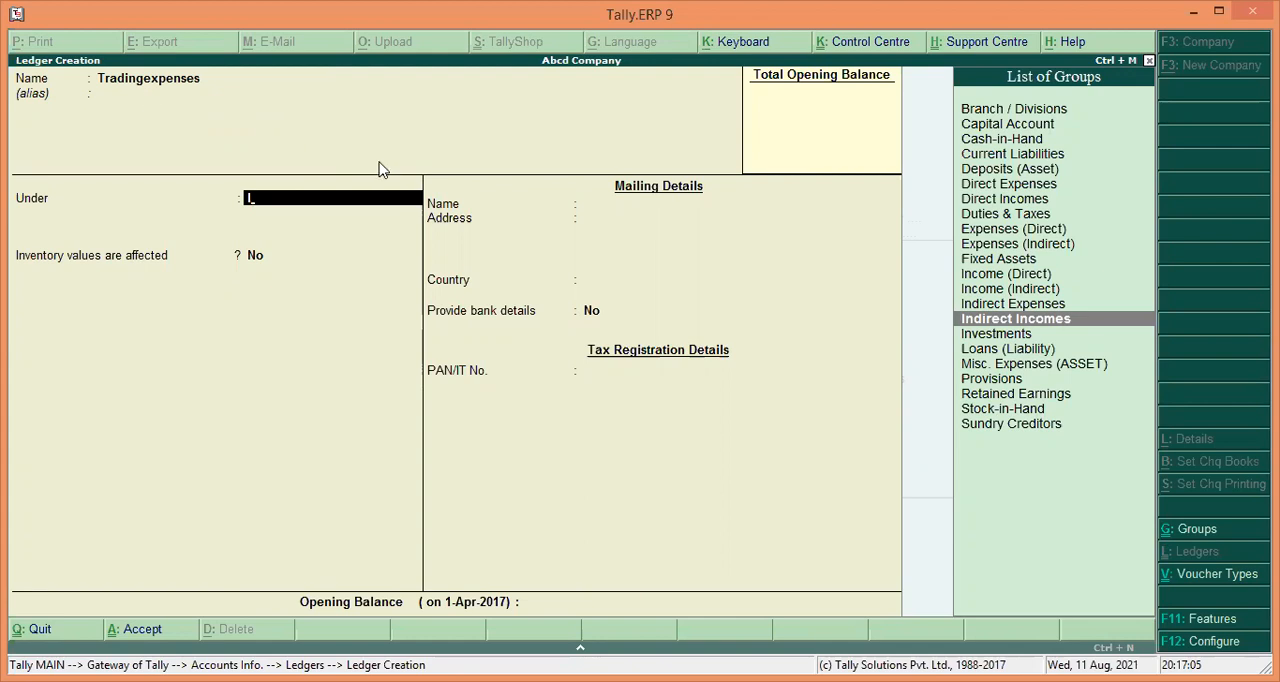
key("Up")
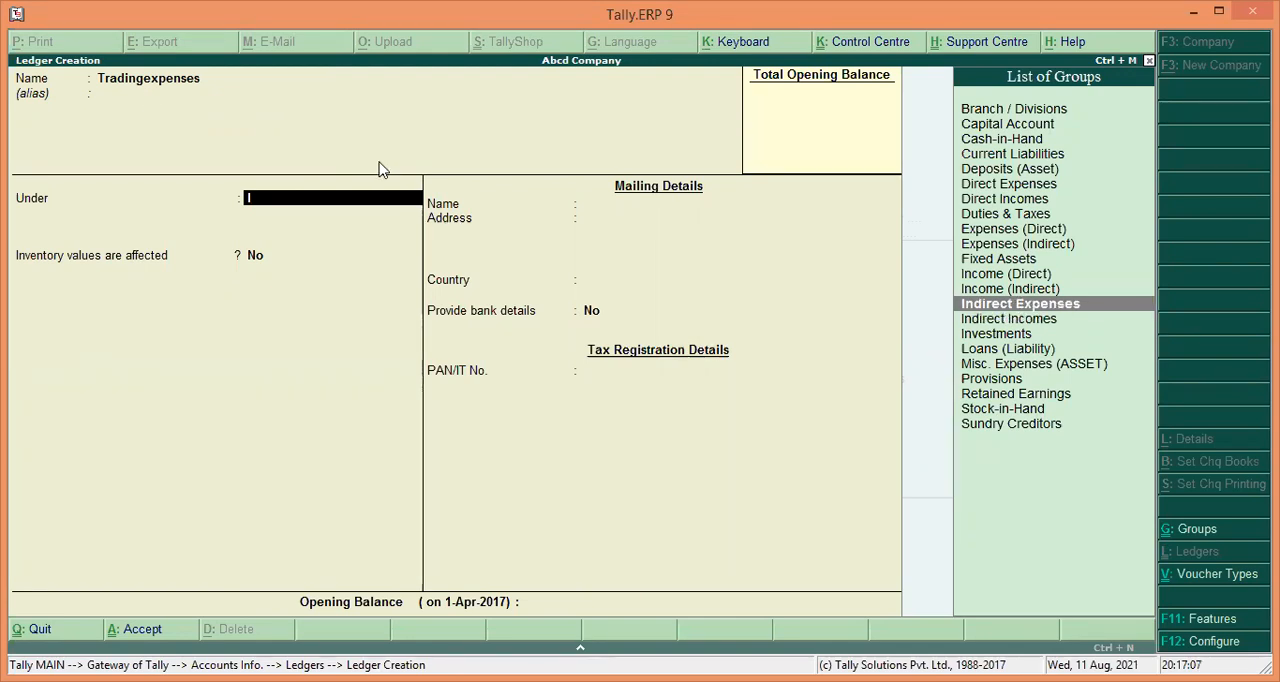
key("Return")
key("Return")
key("Return")
key("Return")
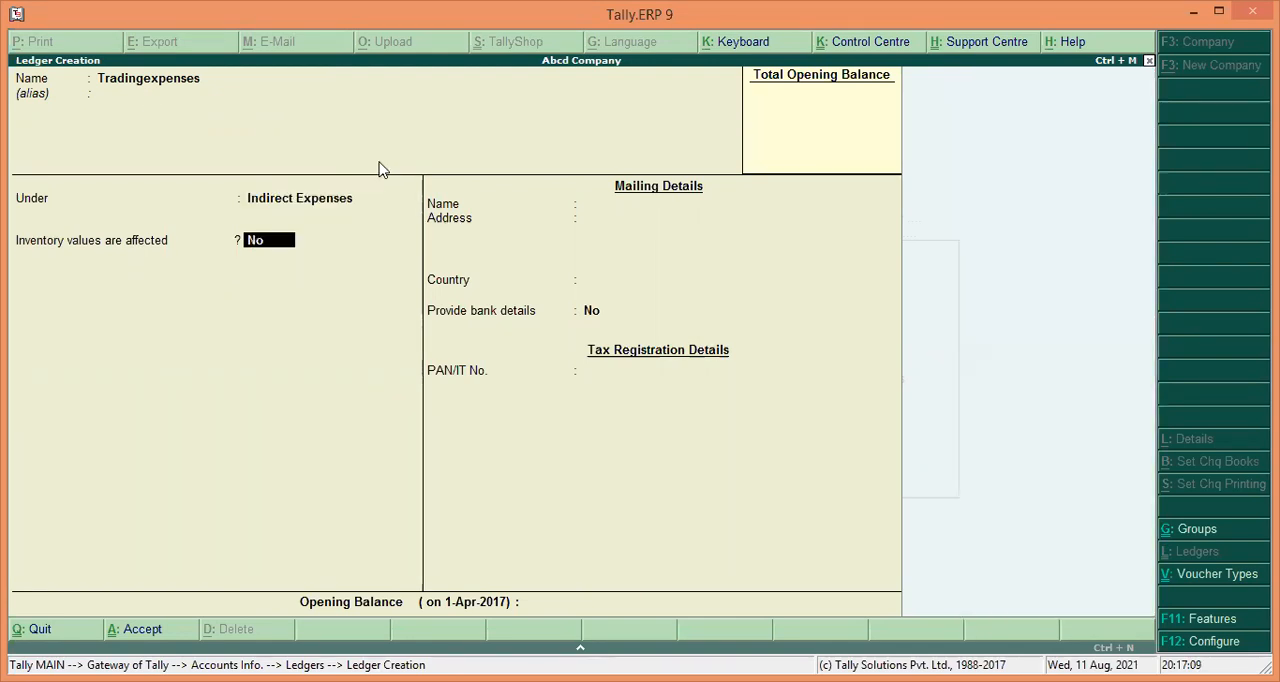
key("Return")
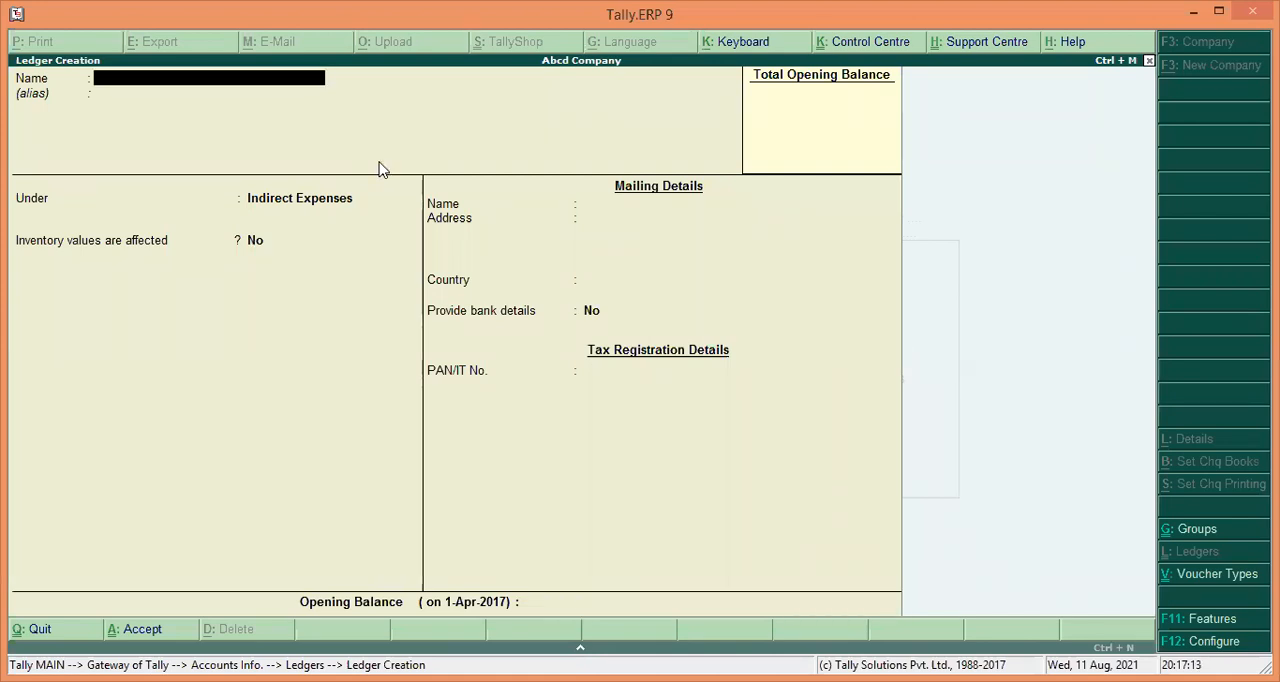
Leave ledger creation and open the single-ledger display list.
left_click(1149, 61)
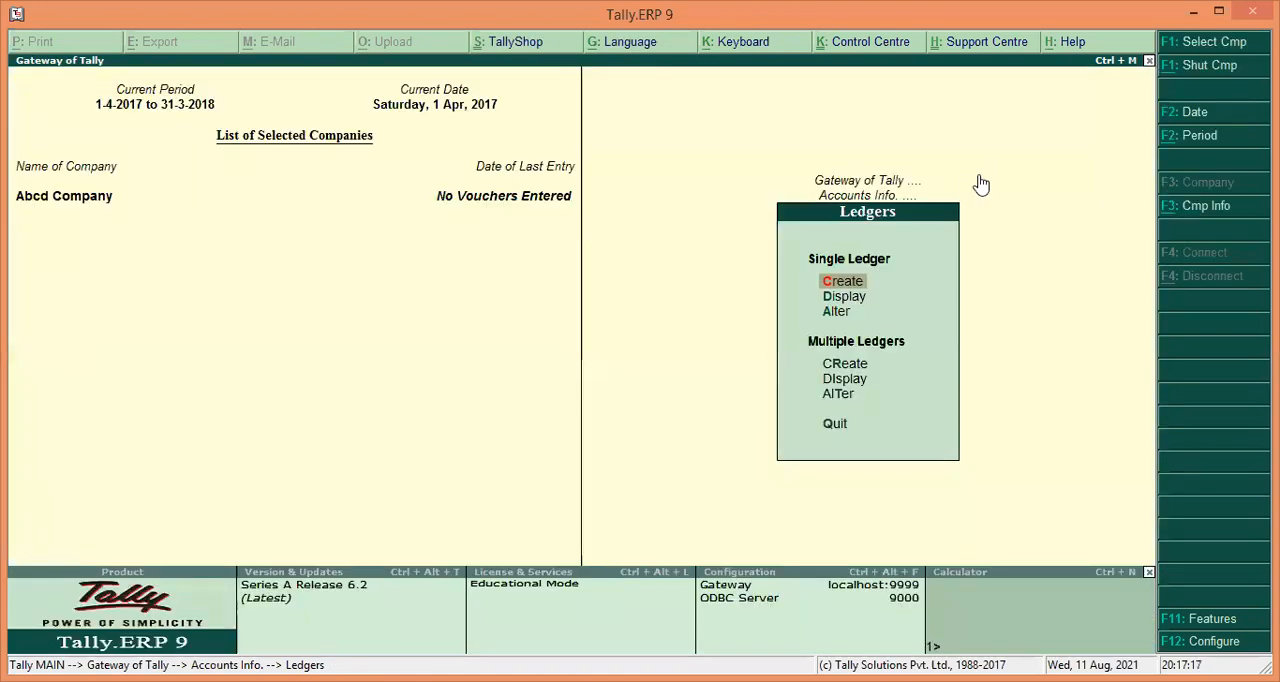
key("Down")
key("Return")
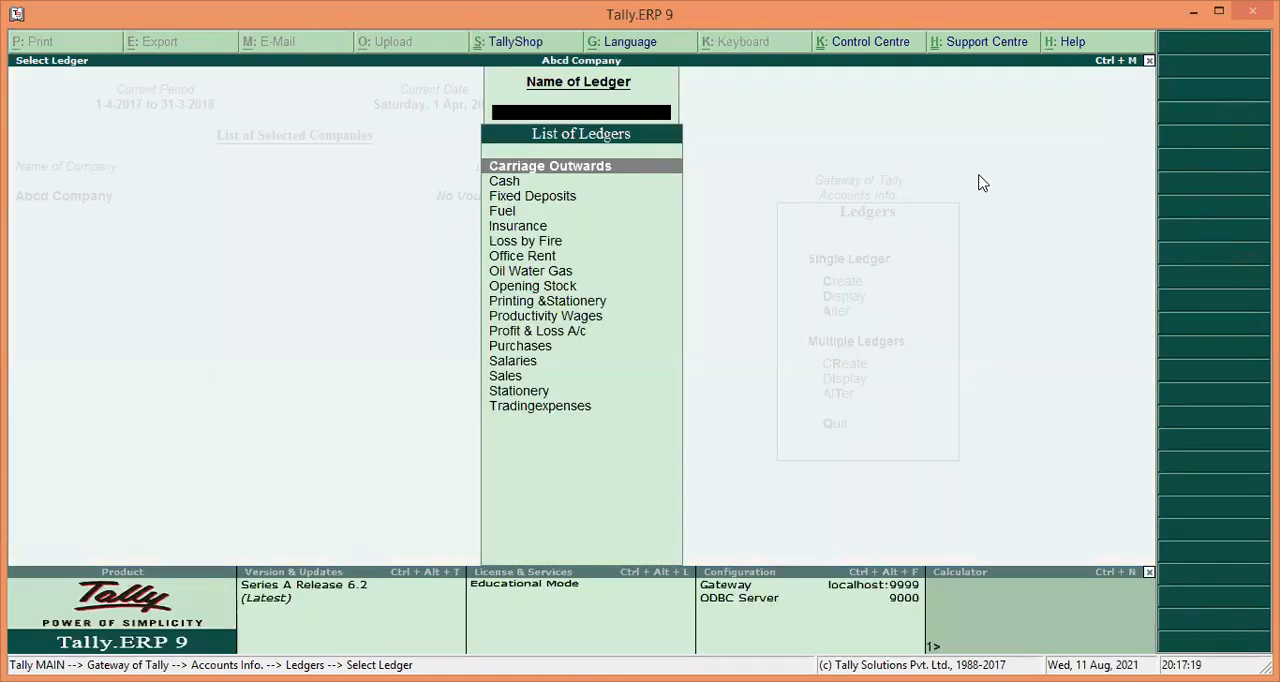